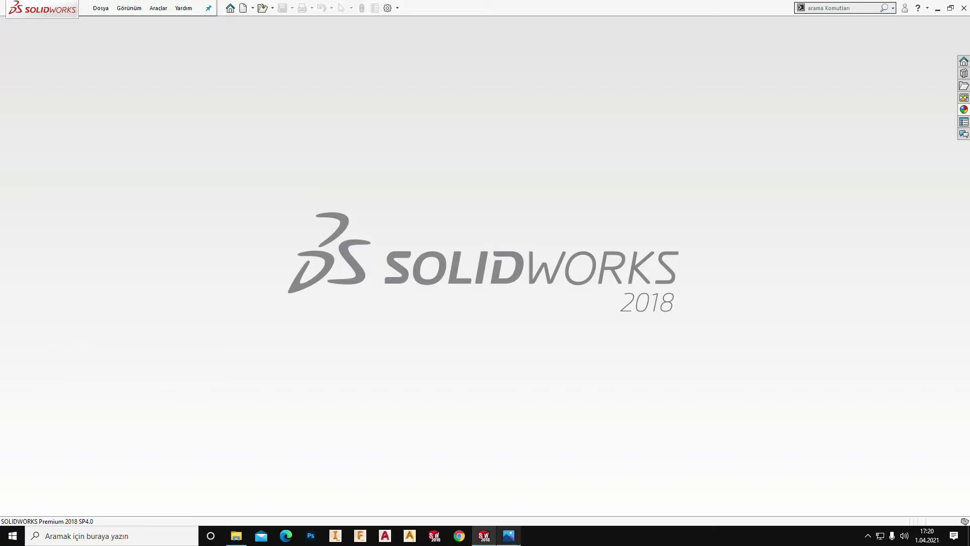
Step: Review the wine glass reference photo and its dimension table, then return to SOLIDWORKS
click(507, 534)
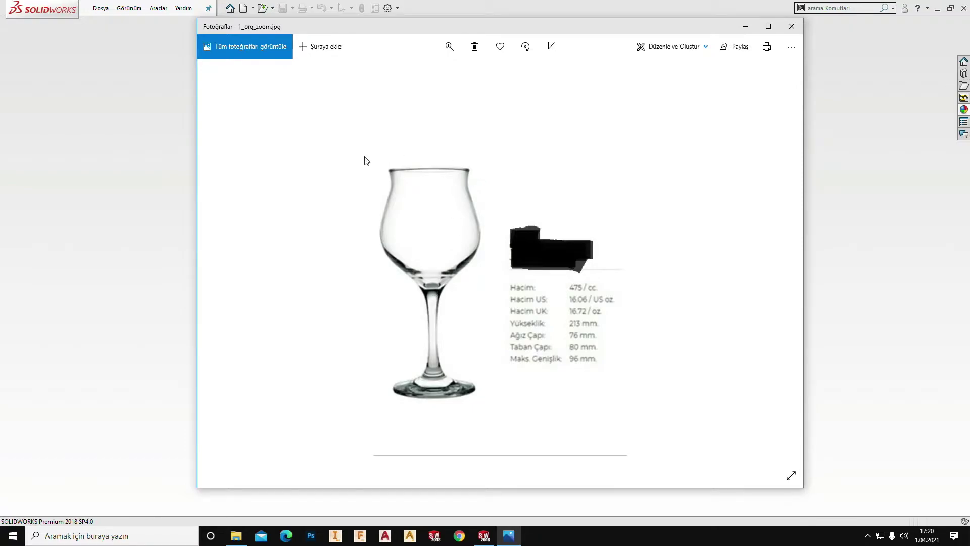
click(93, 119)
click(100, 8)
Step: Create a new part document, Parça3, and bring the reference photo back up
click(110, 24)
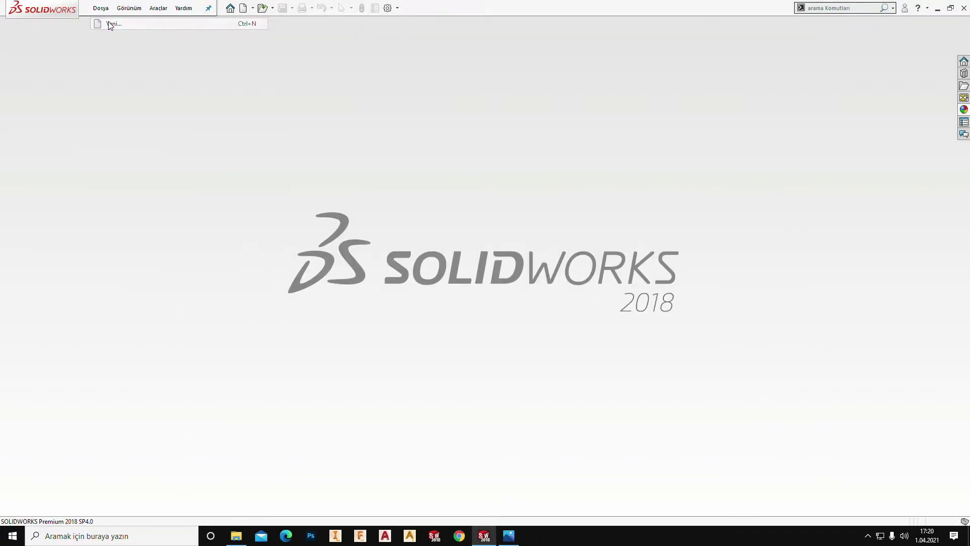
double_click(233, 235)
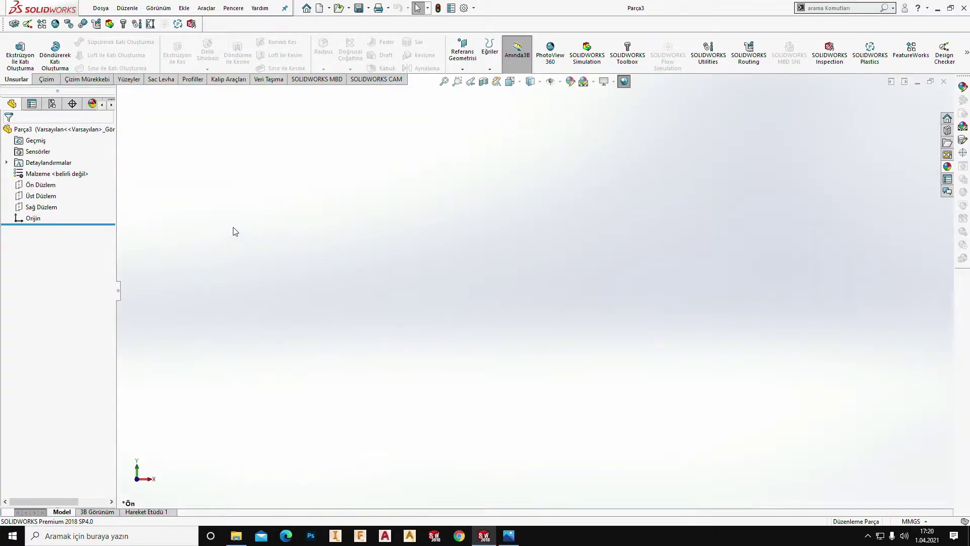
click(509, 535)
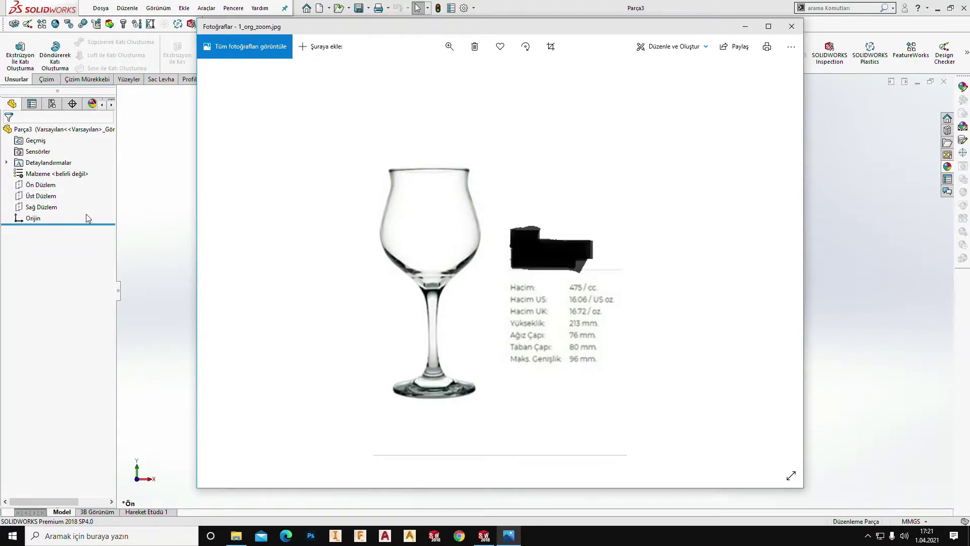
Step: Start sketch Çizim1 on the Front Plane, glancing at the reference photo
click(54, 186)
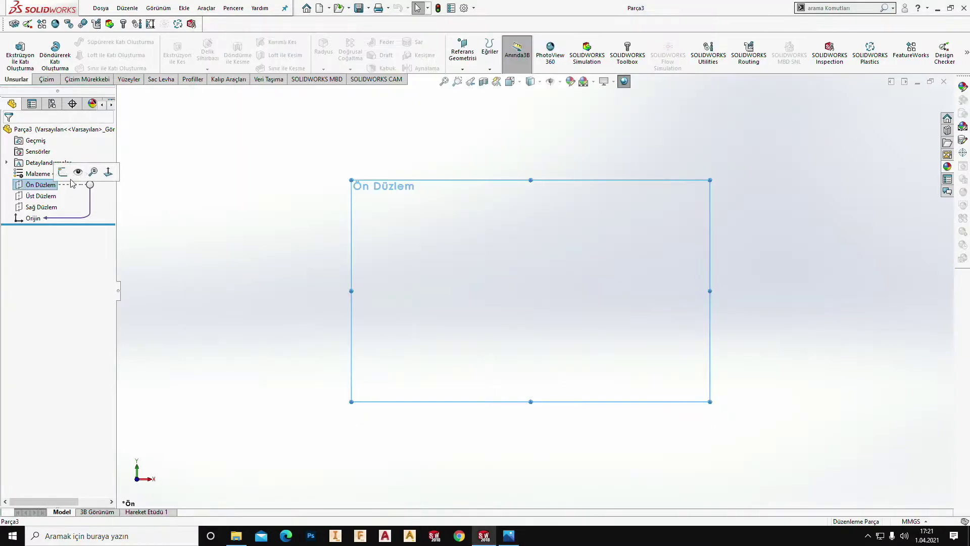
click(67, 177)
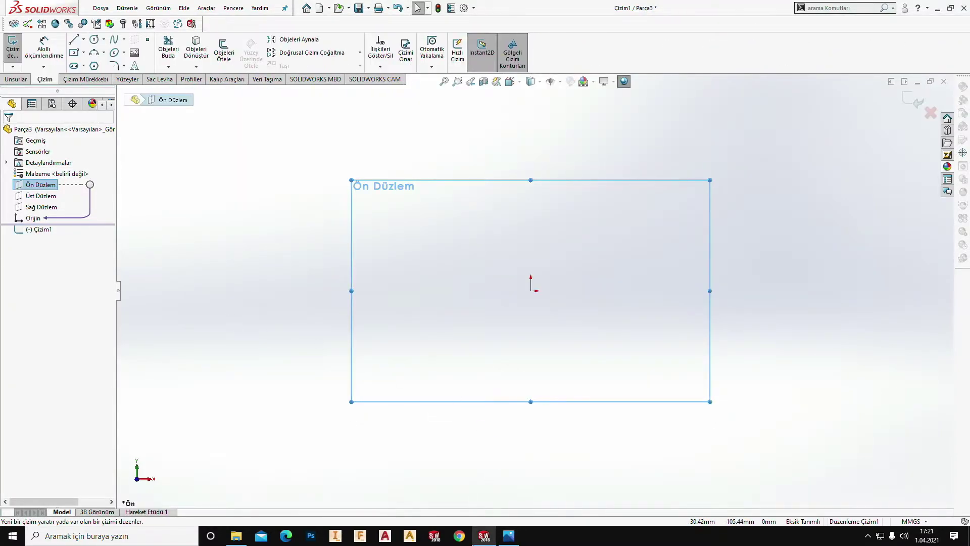
click(508, 535)
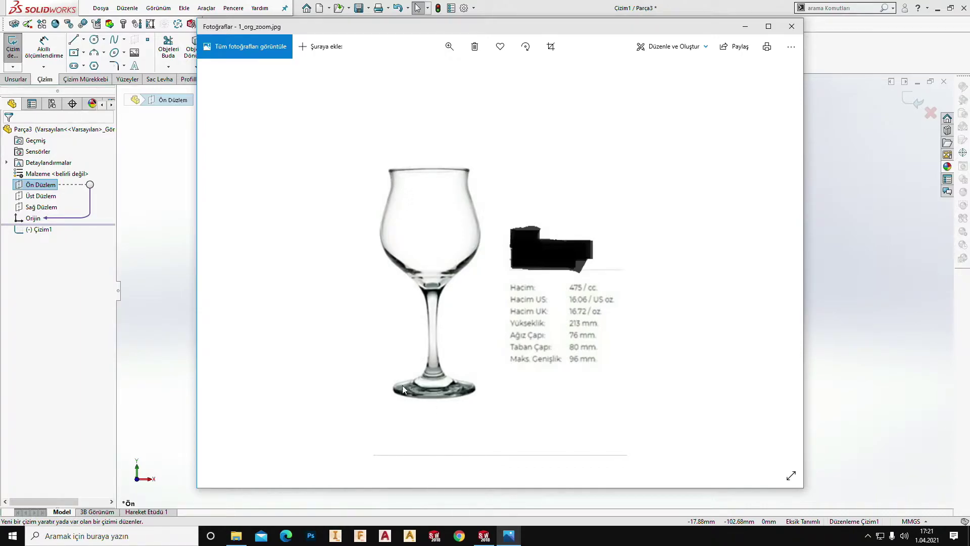
click(744, 26)
click(84, 39)
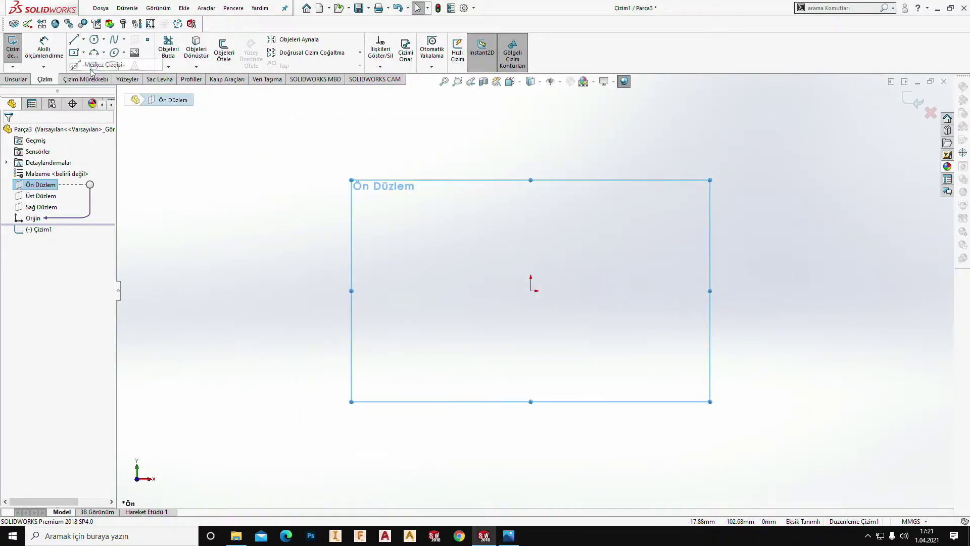
Step: Draw a vertical centreline straight up from the origin
click(531, 291)
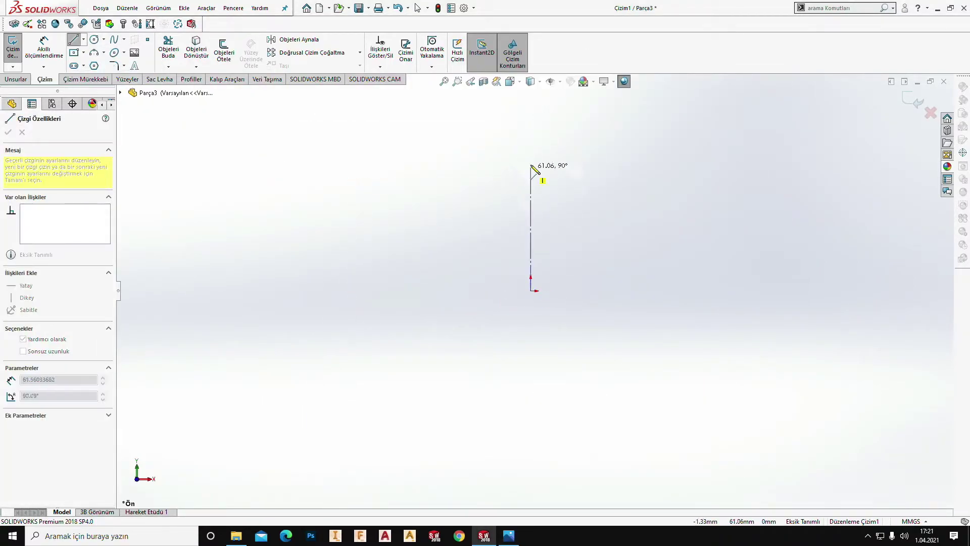
click(531, 125)
key(Escape)
click(522, 542)
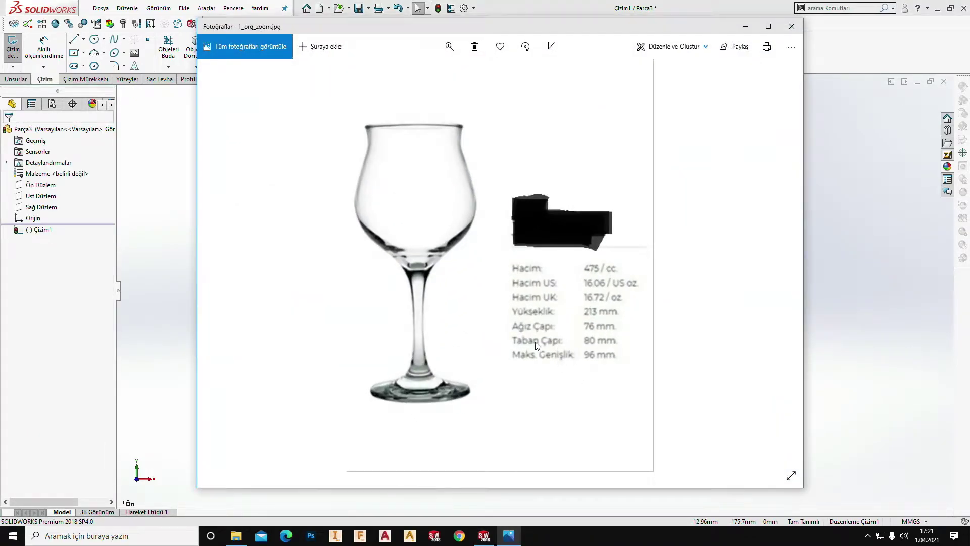
click(745, 26)
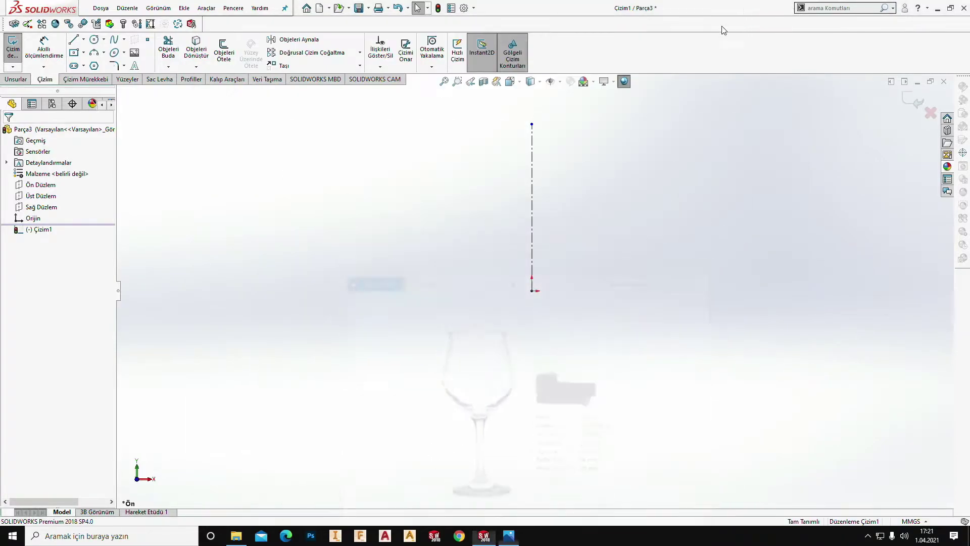
Step: Dimension the centreline to 213 mm and recheck it against the reference photo
click(63, 54)
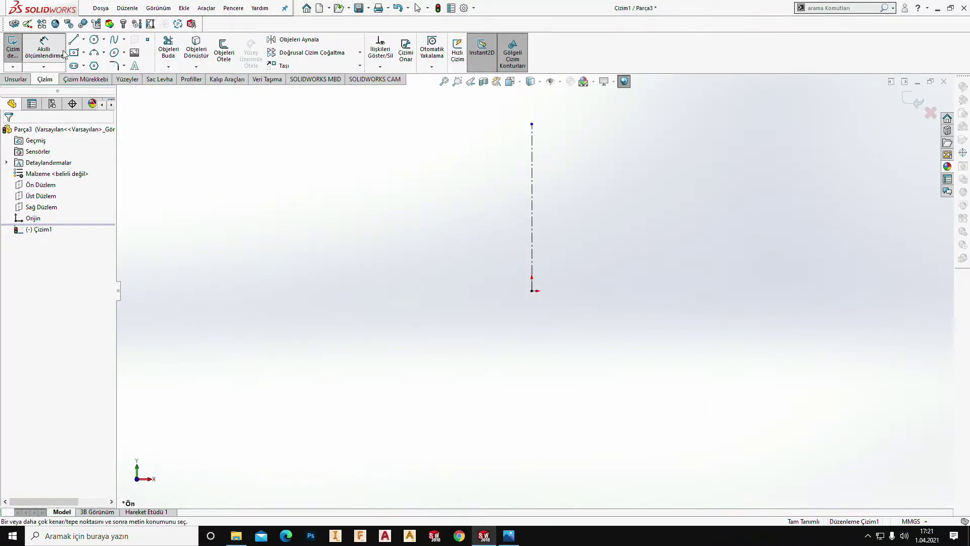
click(531, 174)
click(461, 187)
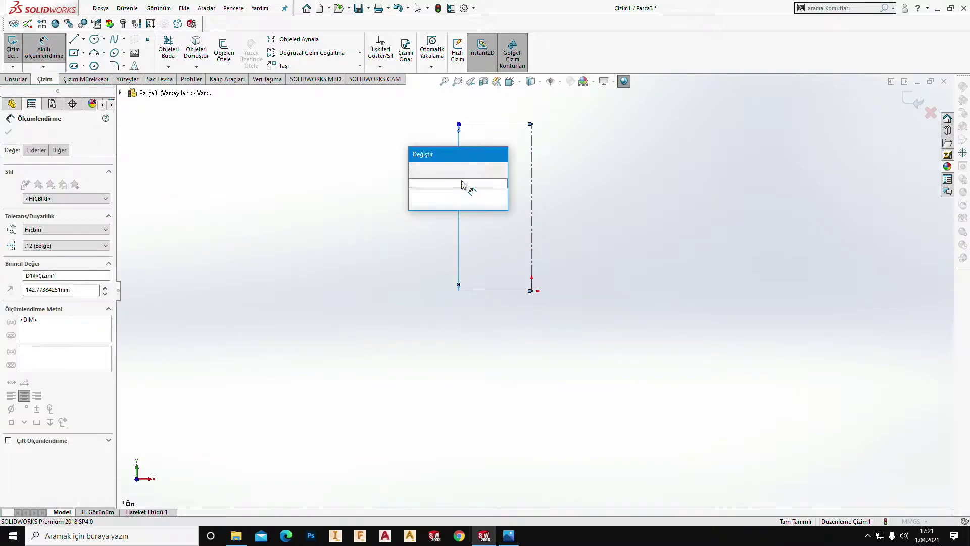
text(213)
key(Return)
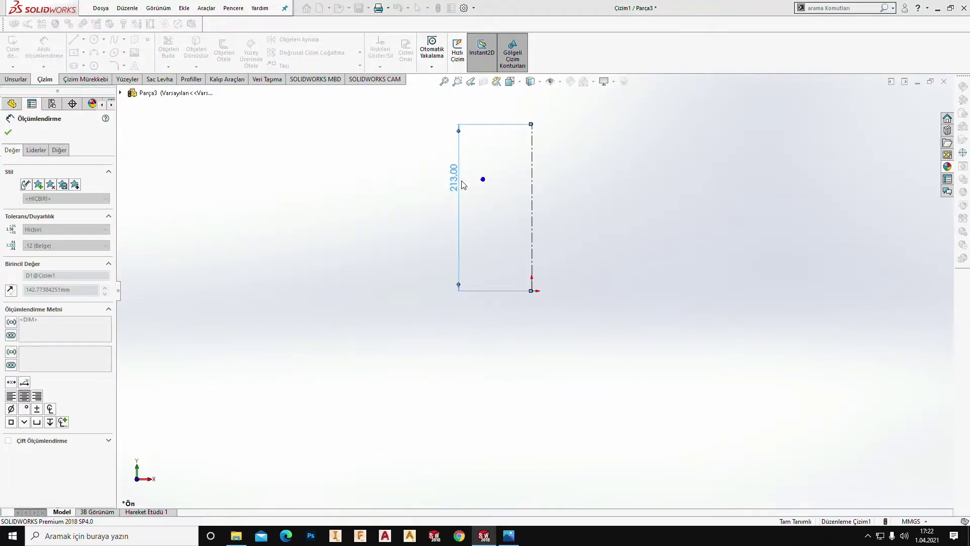
key(Escape)
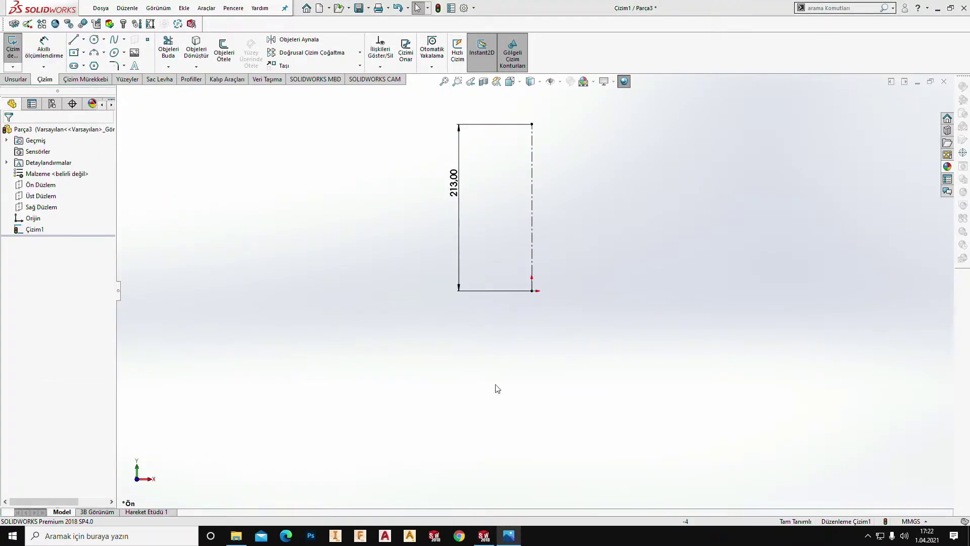
click(509, 538)
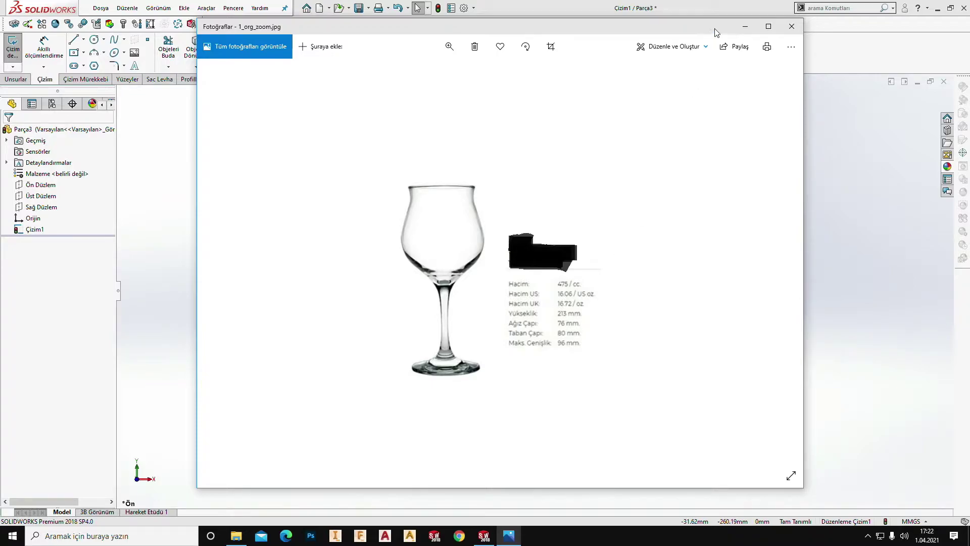
click(745, 26)
Step: Draw a horizontal line running left from the centreline's top end
click(74, 40)
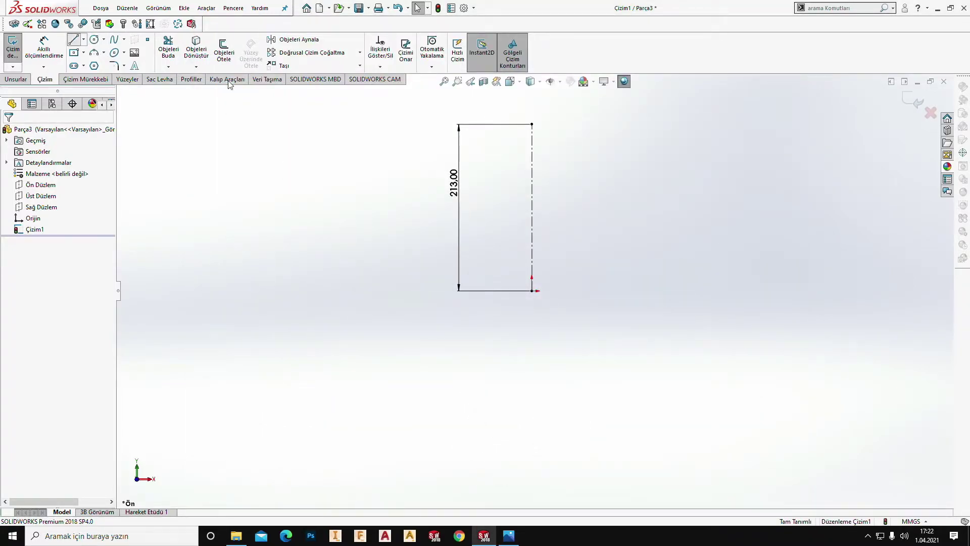
click(531, 123)
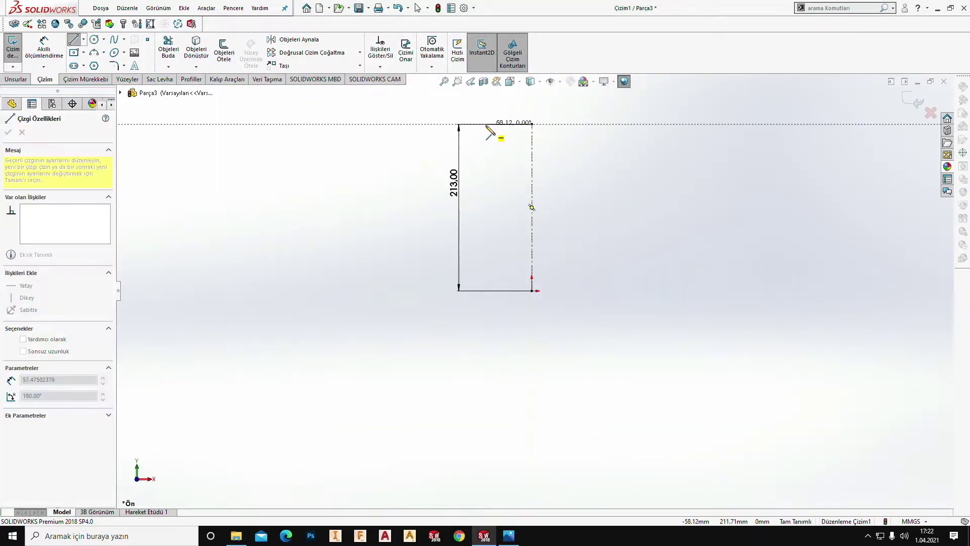
click(483, 124)
key(Escape)
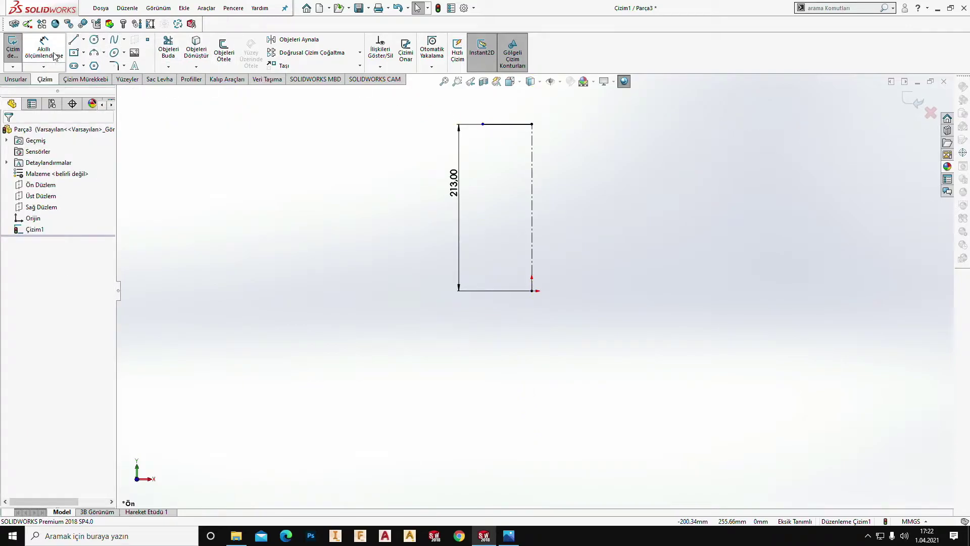
Step: Dimension the horizontal line to 38 mm and zoom in
click(60, 57)
click(508, 124)
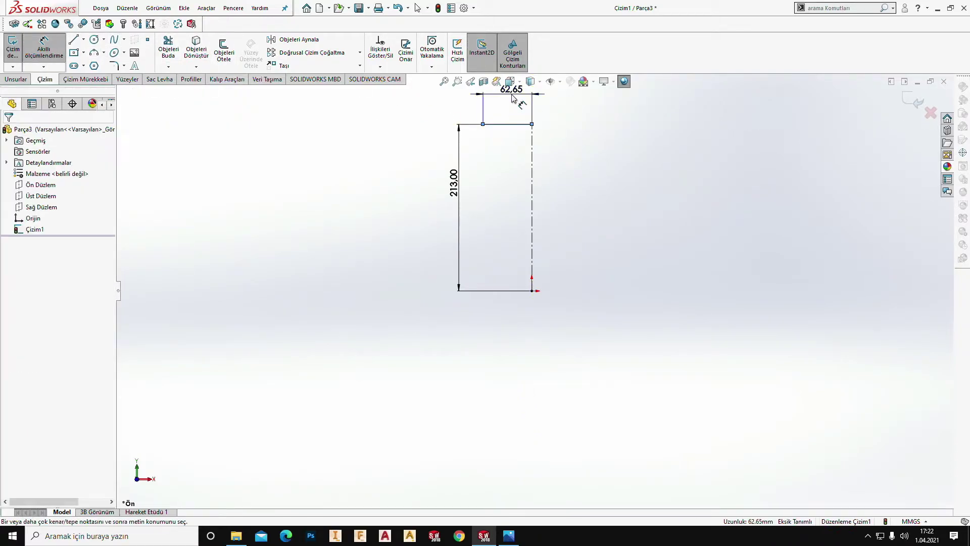
click(511, 89)
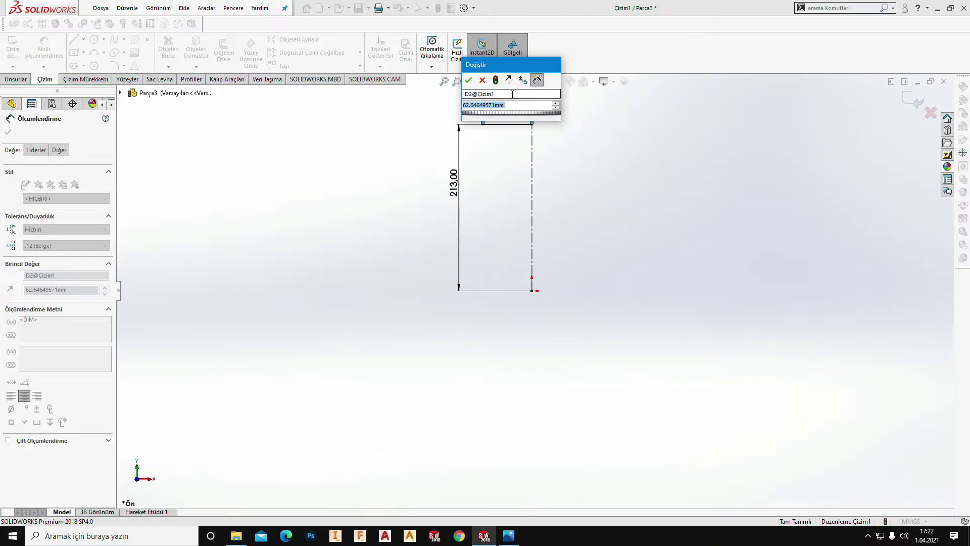
text(38)
key(Return)
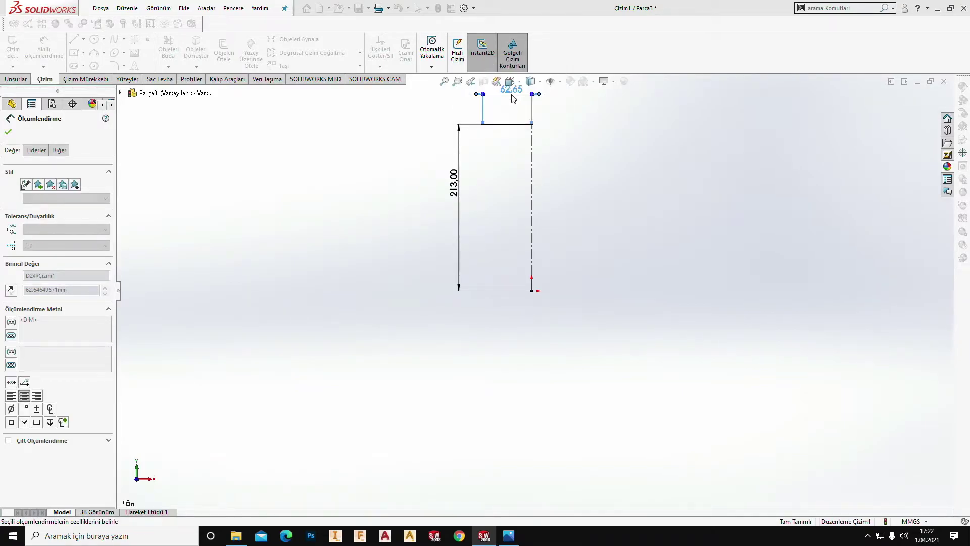
key(Escape)
scroll(539, 133, down, 3)
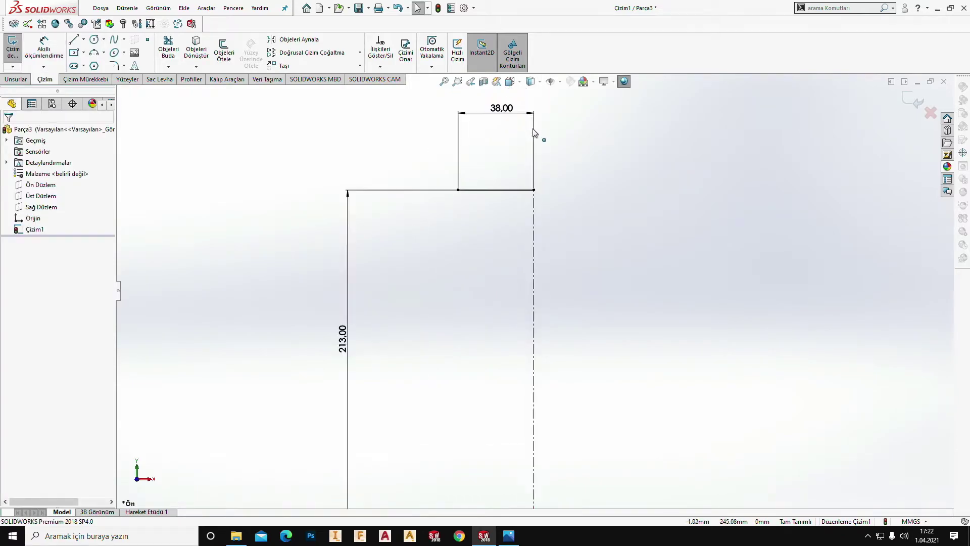
scroll(520, 162, down, 3)
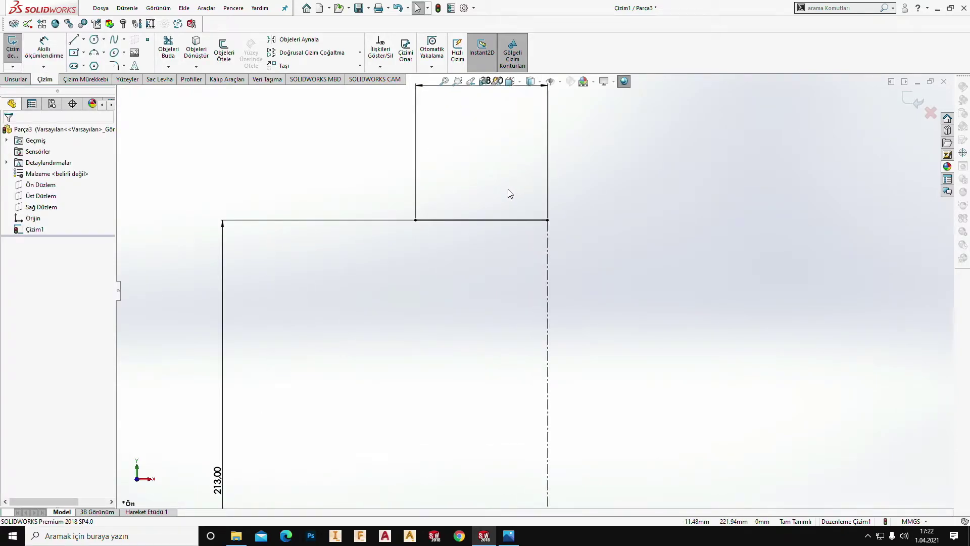
Step: Settle on the 3 Point Arc tool after briefly trying Spline
click(415, 220)
key(Escape)
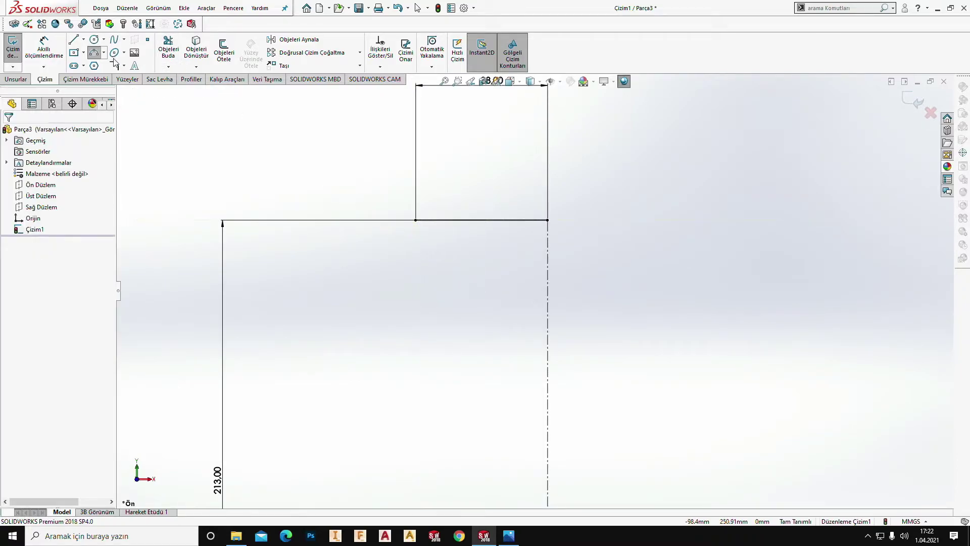
click(114, 40)
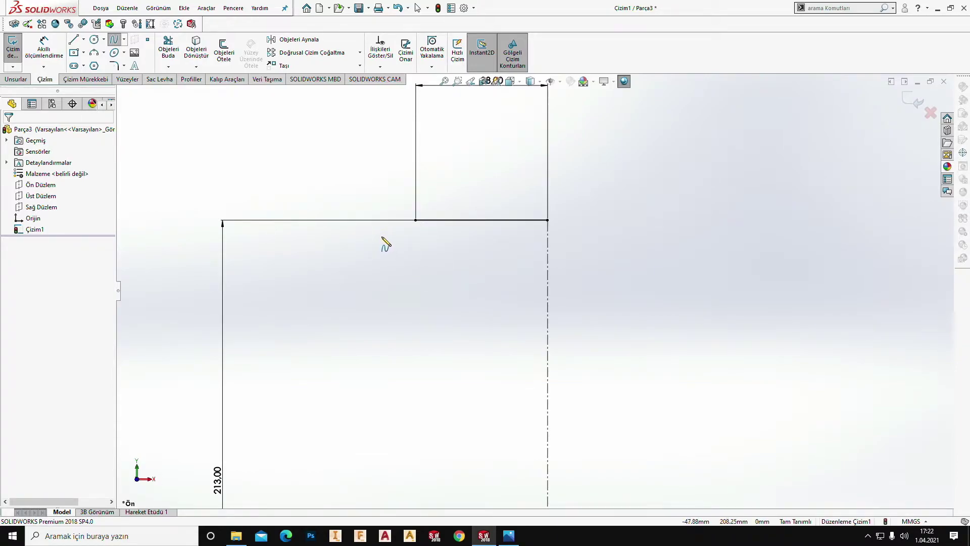
click(94, 52)
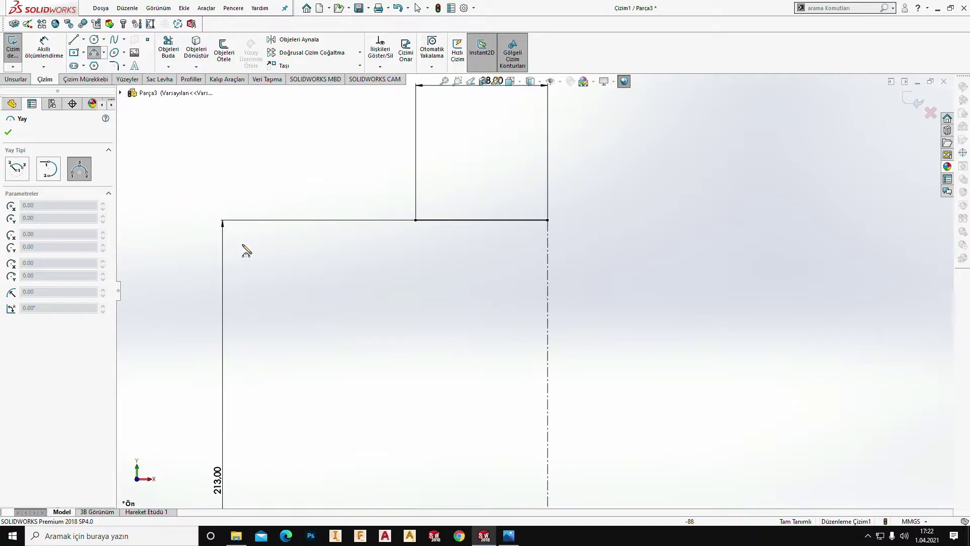
right_click(416, 242)
click(374, 223)
Step: Draw a short three-point arc down from the 38 mm line's inner end
click(415, 219)
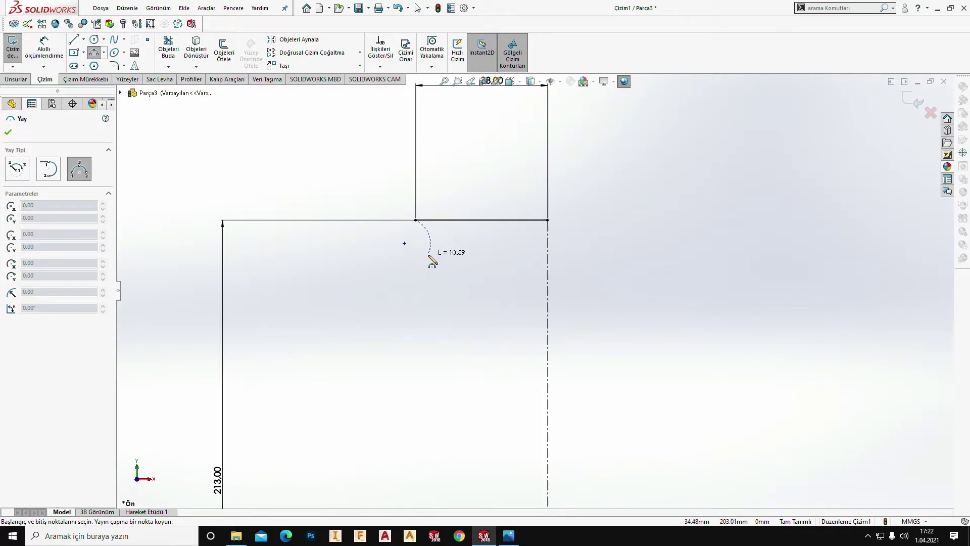
click(429, 254)
click(430, 250)
key(Escape)
scroll(533, 291, up, 5)
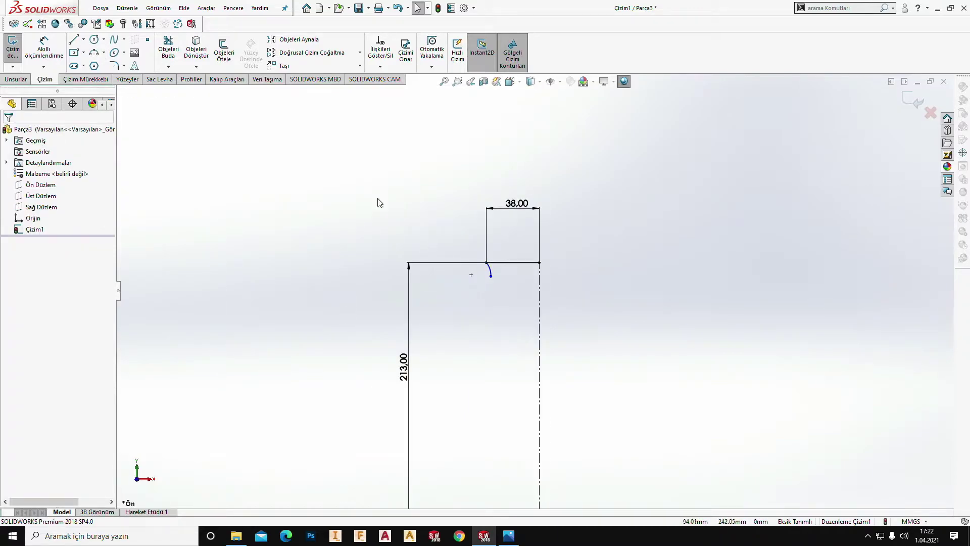
Step: Draw a longer three-point arc continuing downward from the first arc's end
click(94, 52)
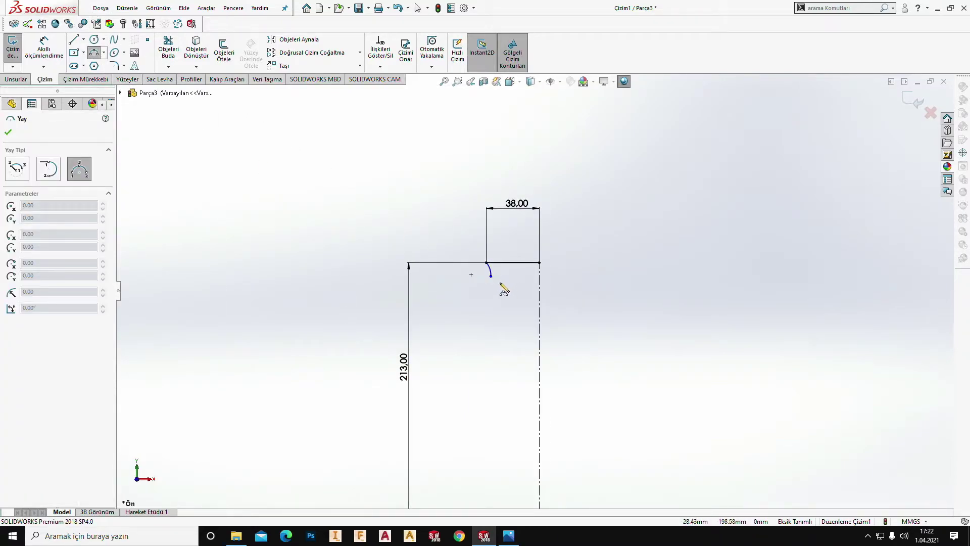
click(490, 277)
scroll(469, 467, up, 2)
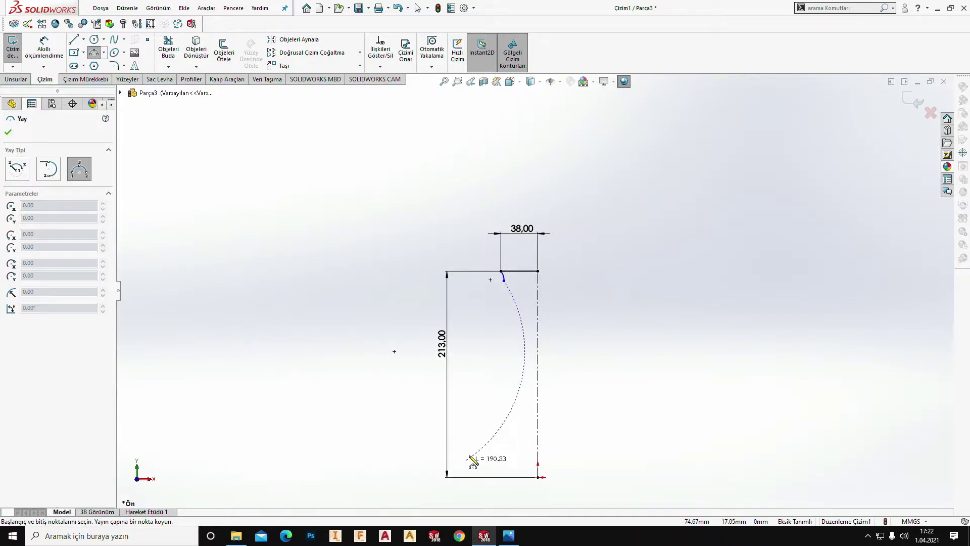
click(487, 354)
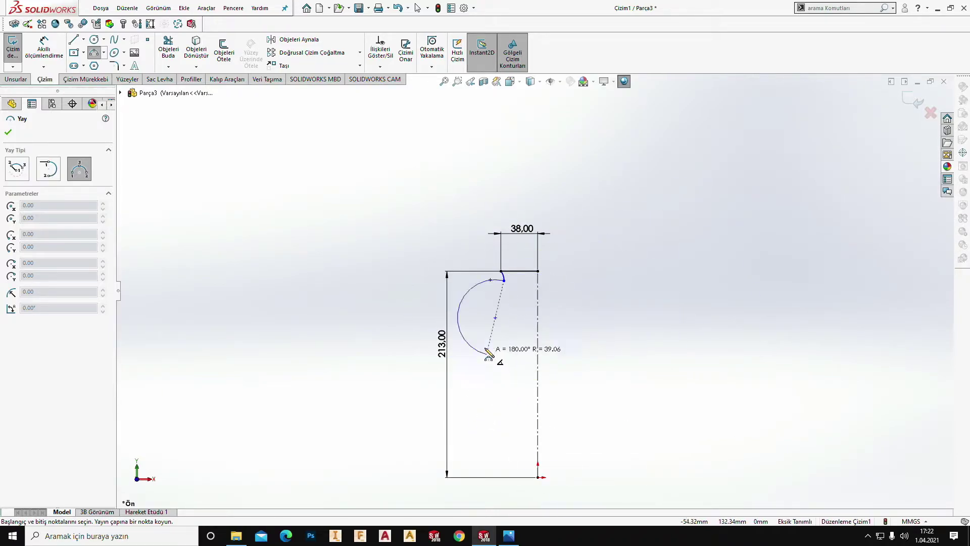
click(488, 326)
key(Escape)
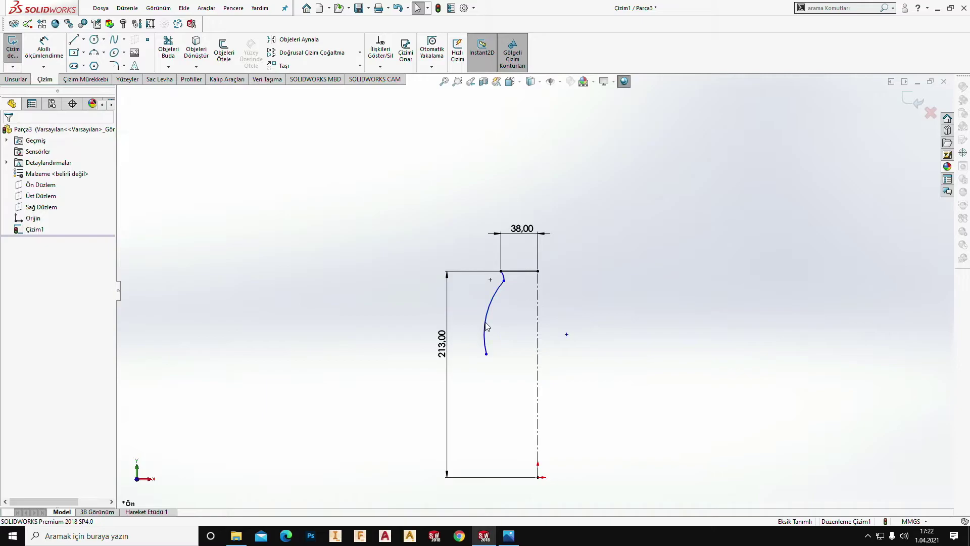
scroll(502, 278, down, 5)
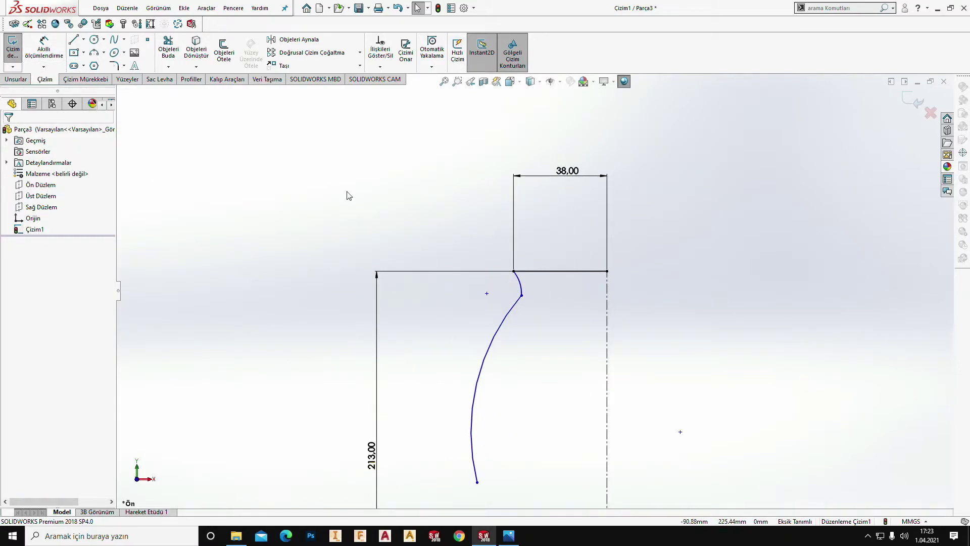
Step: Place a point on the curve's widest part, dimensioned 48 from the centreline
click(147, 39)
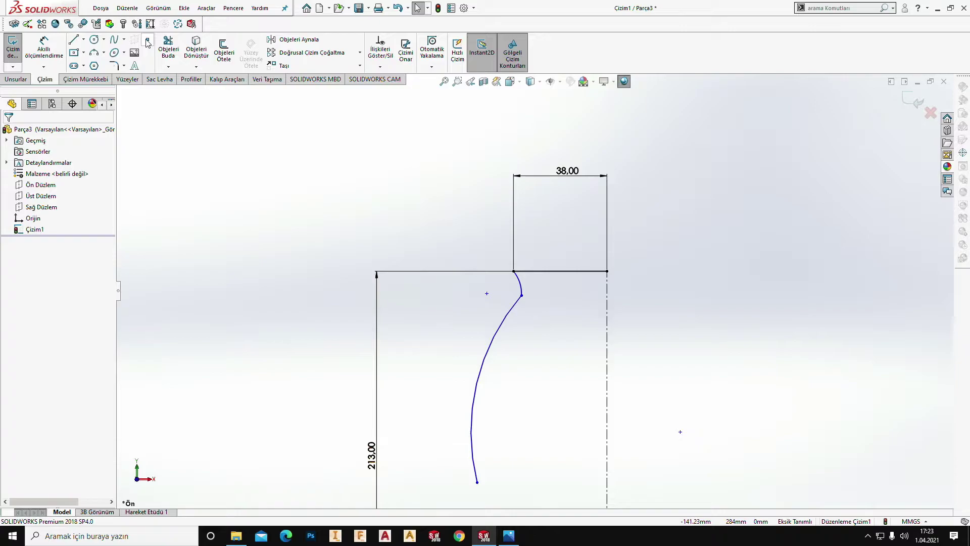
click(471, 423)
key(Escape)
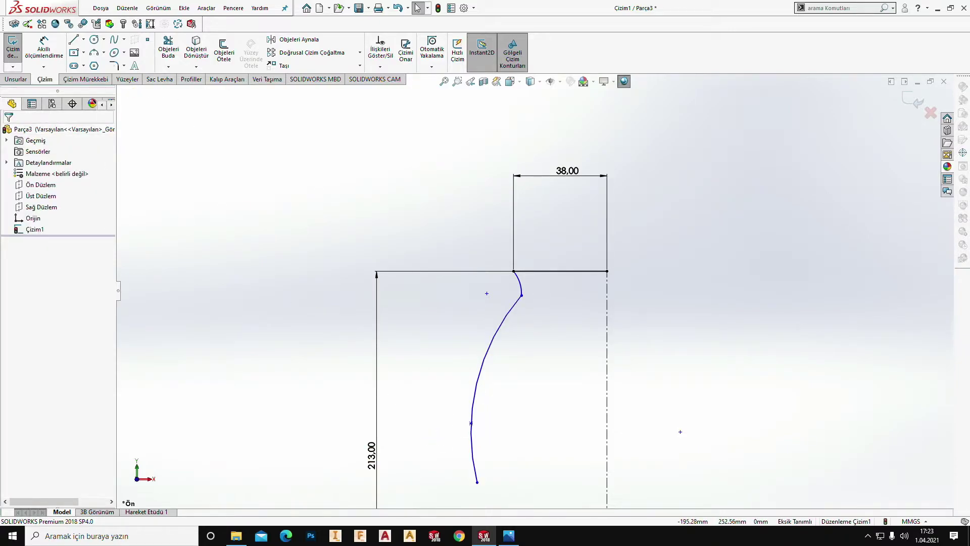
click(54, 49)
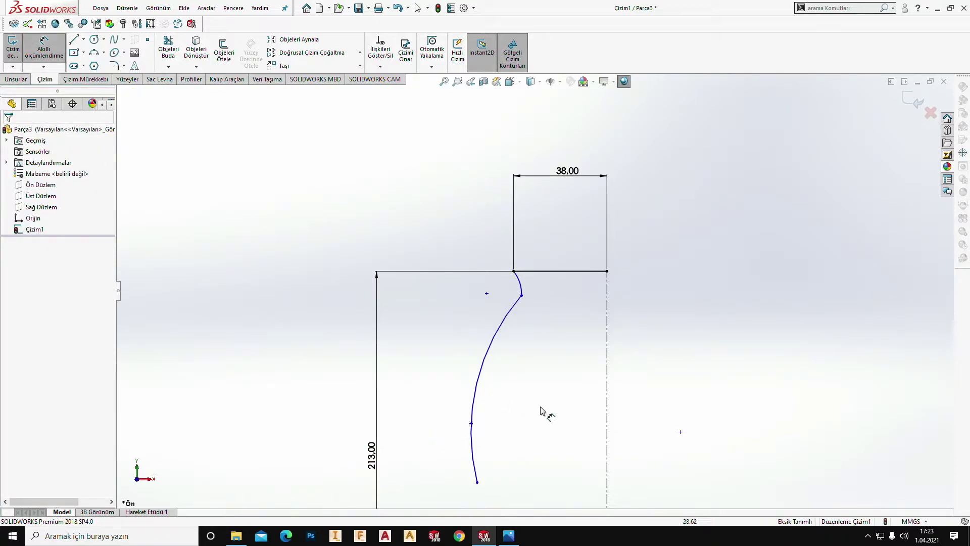
click(471, 423)
click(606, 429)
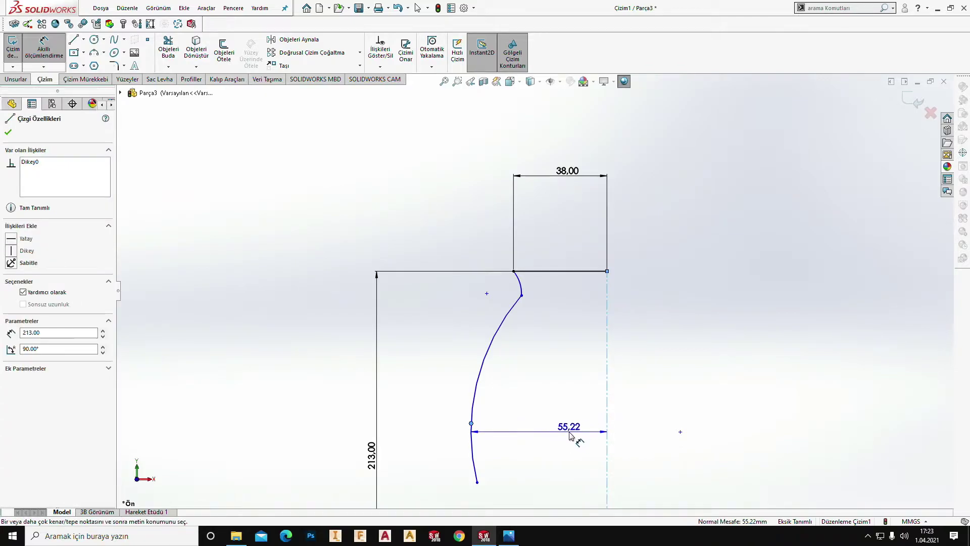
click(570, 433)
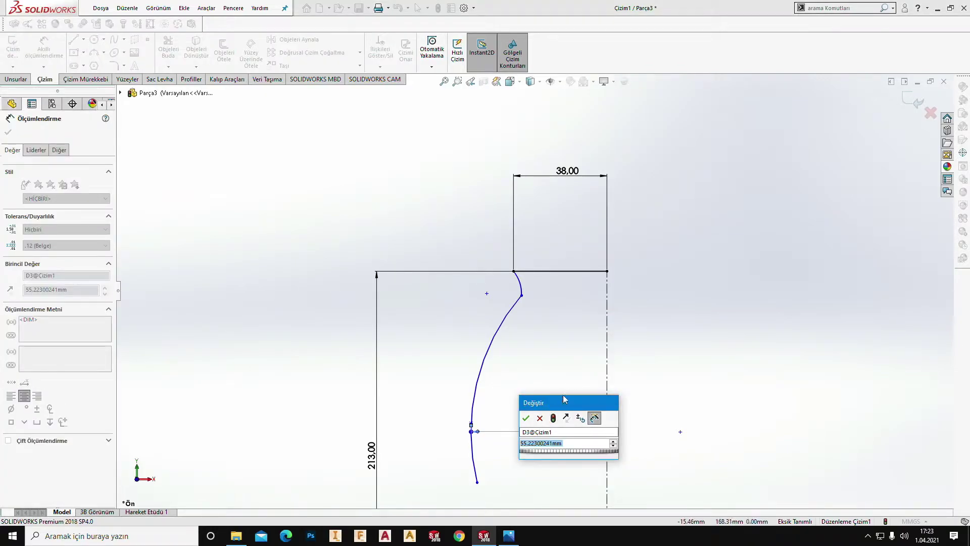
click(504, 539)
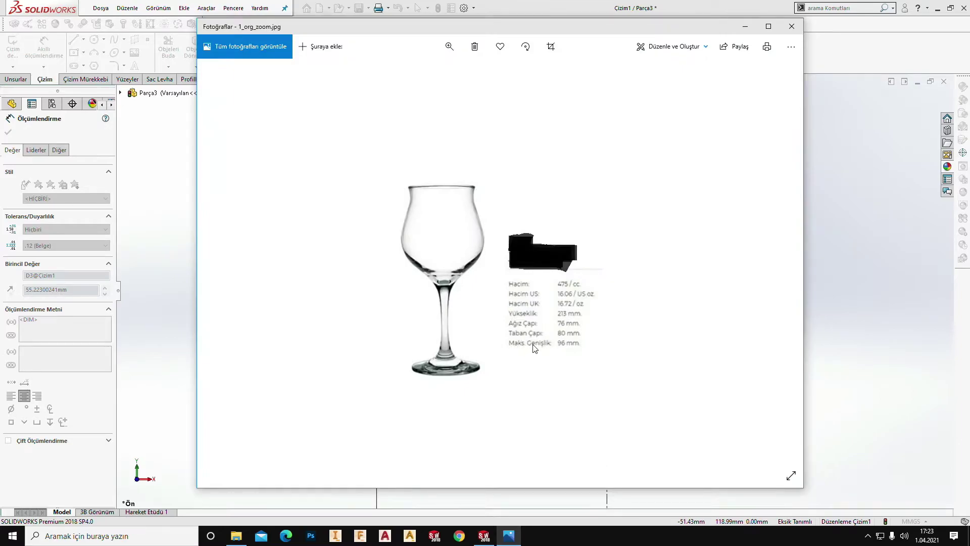
click(738, 32)
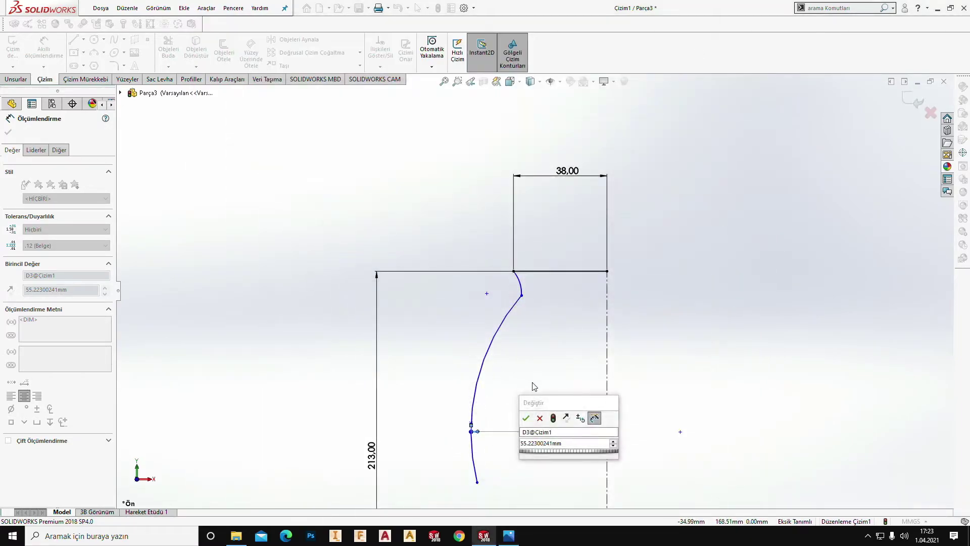
text(4)
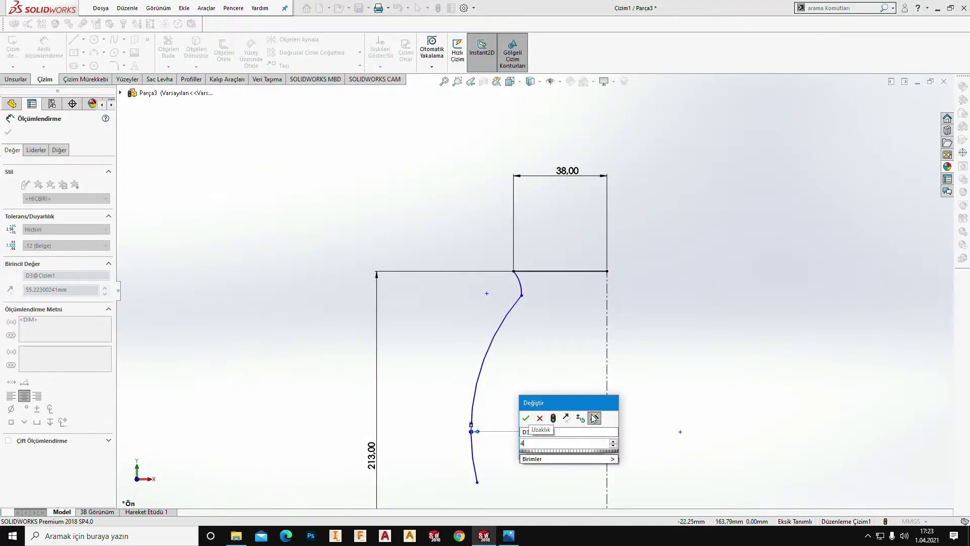
text(8)
key(Return)
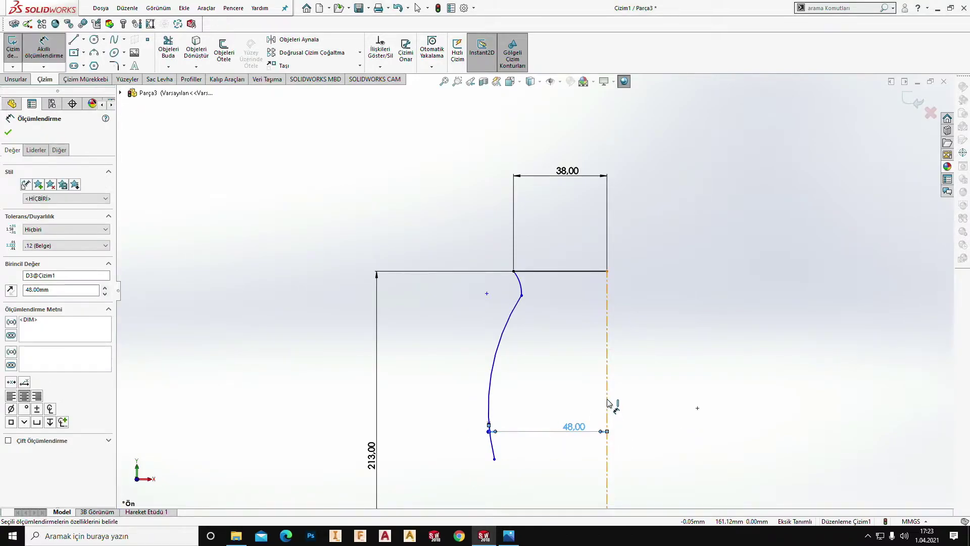
key(Escape)
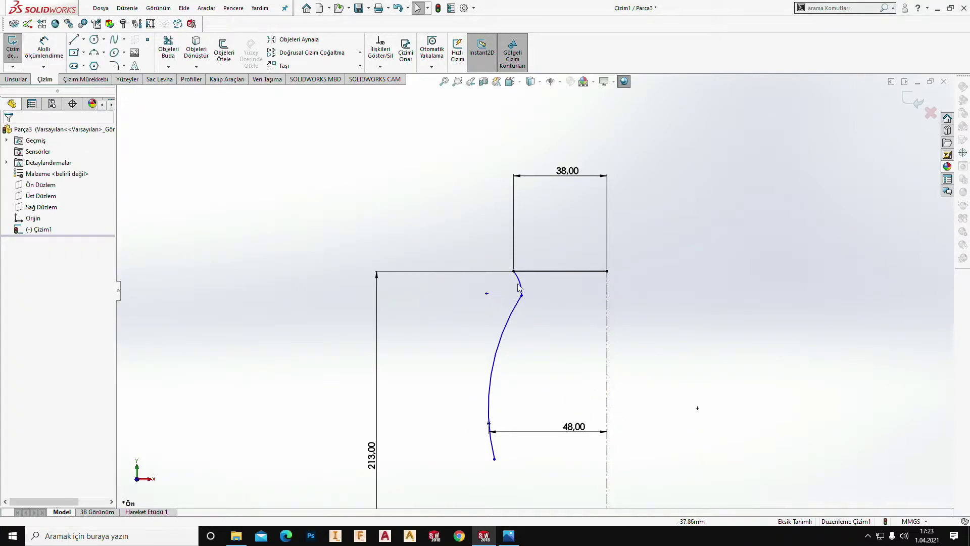
Step: Make the upper and lower arcs tangent
click(520, 287)
ctrl+click(508, 314)
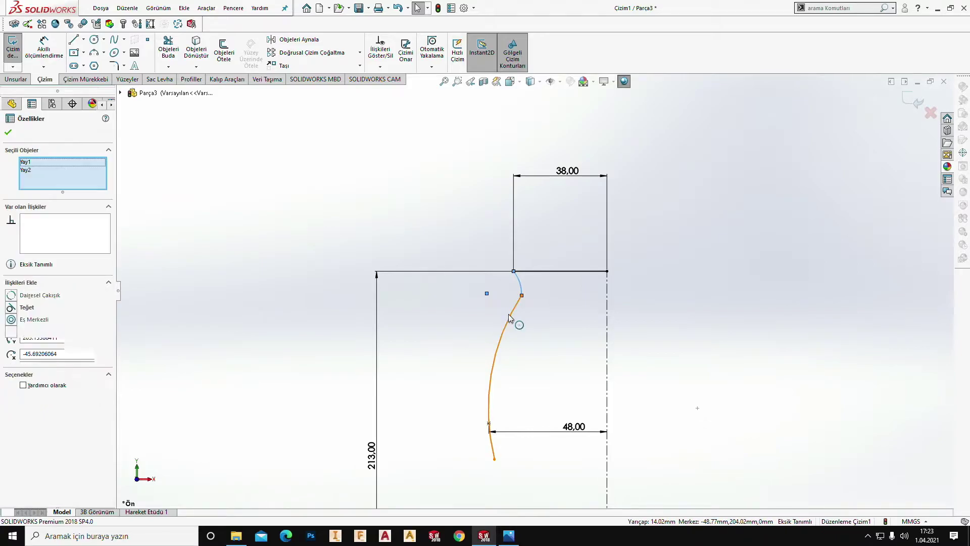
click(10, 308)
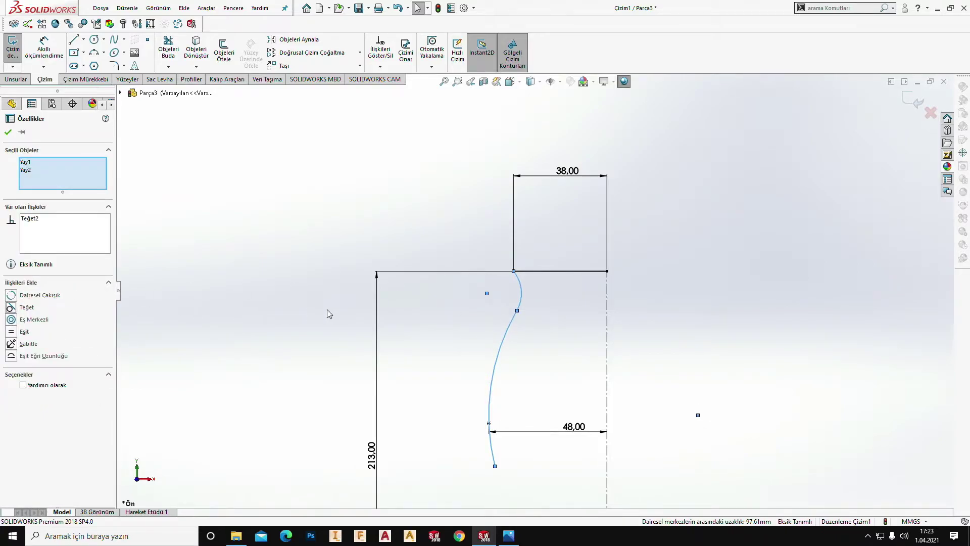
key(Escape)
scroll(551, 317, up, 2)
scroll(554, 313, up, 1)
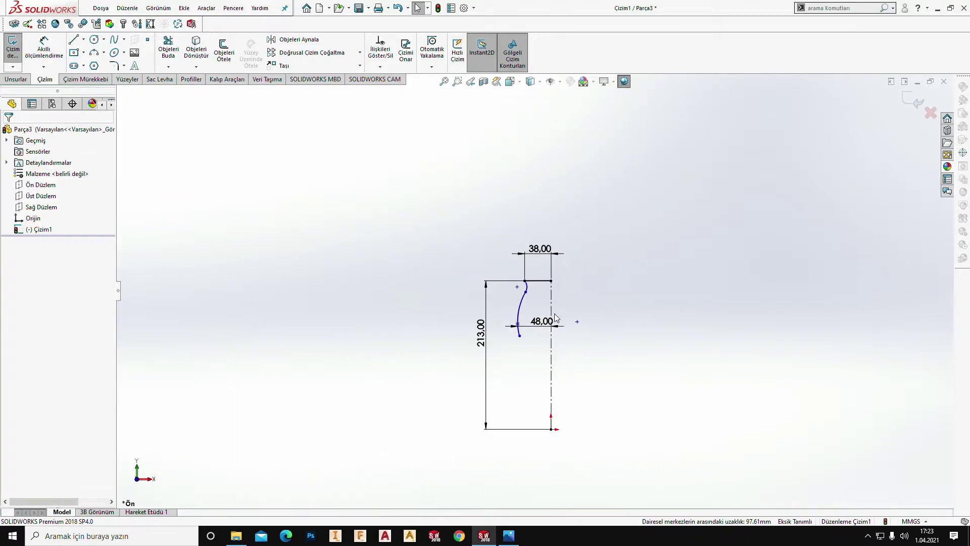
scroll(555, 317, down, 2)
click(508, 535)
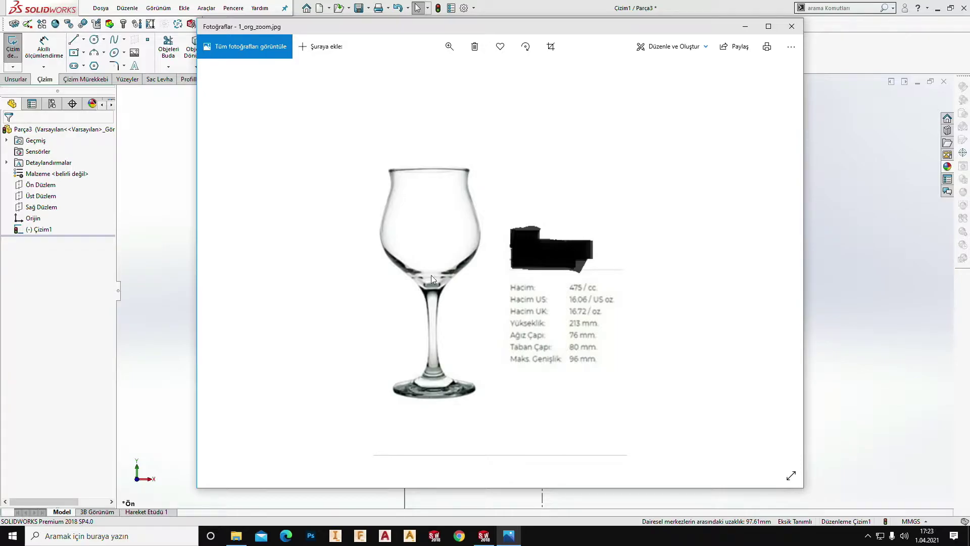
click(745, 26)
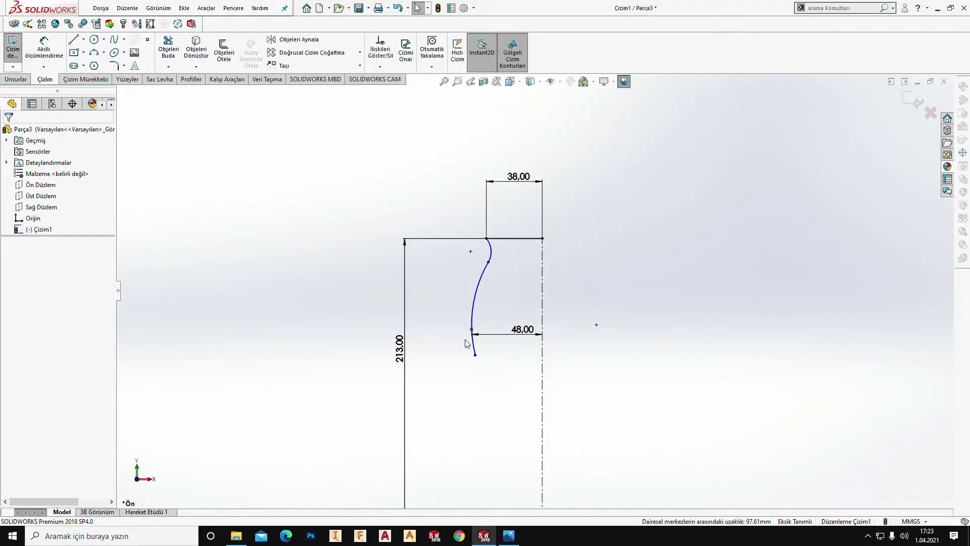
Step: Nudge the curve's lower end slightly down and right
mouse_move(475, 356)
mouse_down()
mouse_move(498, 364)
mouse_move(479, 359)
mouse_up()
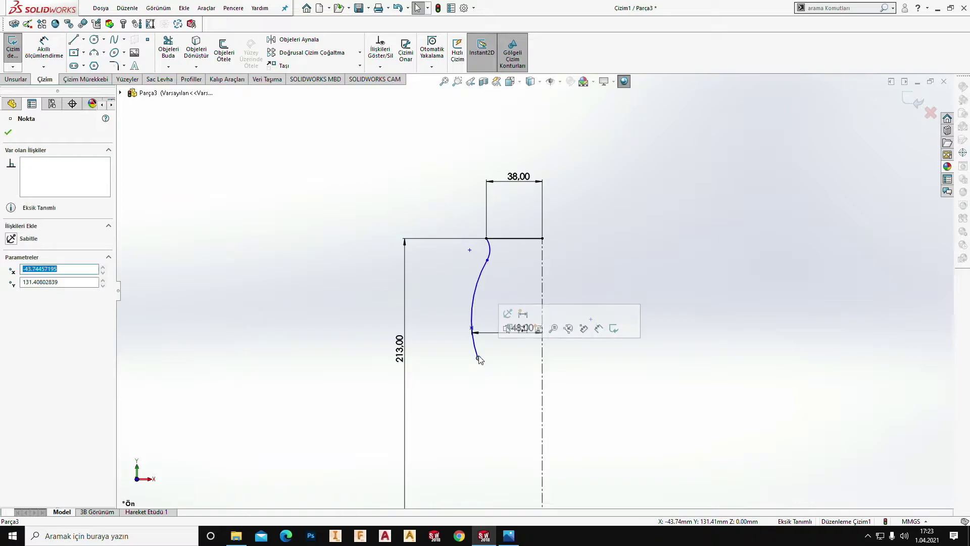
key(Escape)
scroll(493, 255, down, 3)
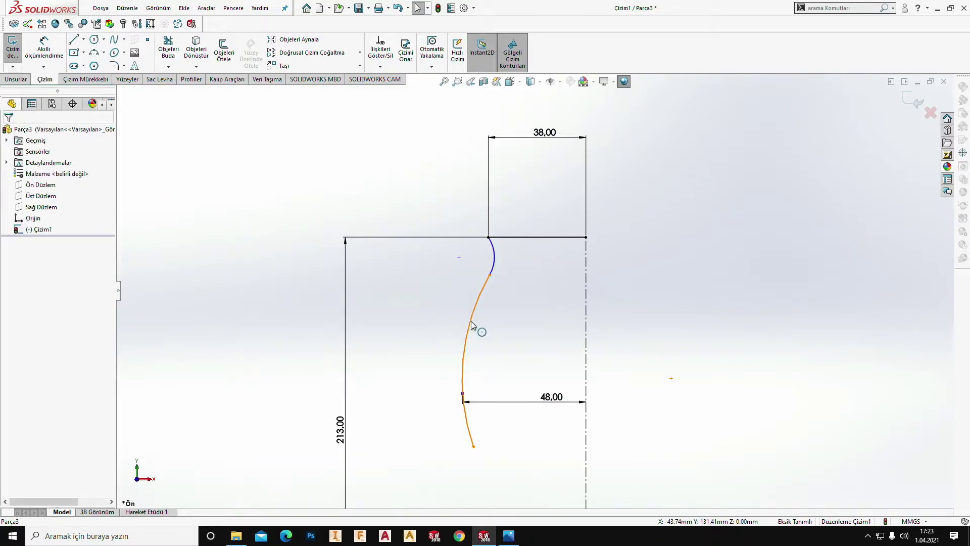
scroll(459, 296, up, 2)
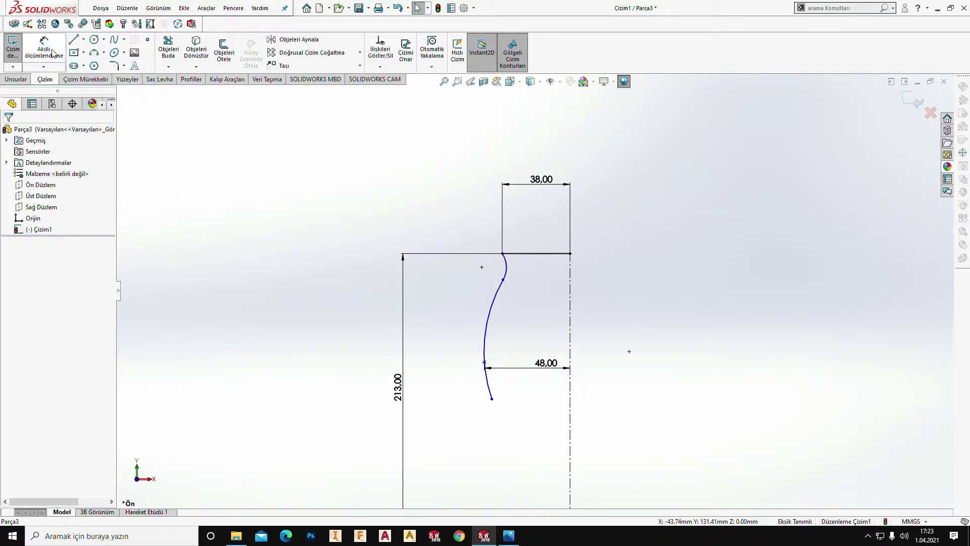
Step: Draw a third three-point arc continuing down from the curve's lower end
click(92, 53)
scroll(510, 407, down, 3)
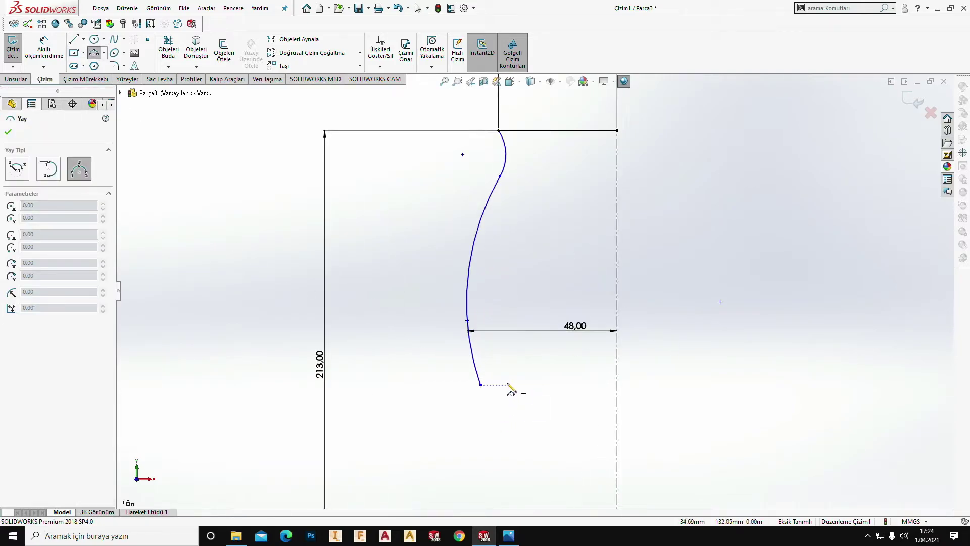
click(481, 384)
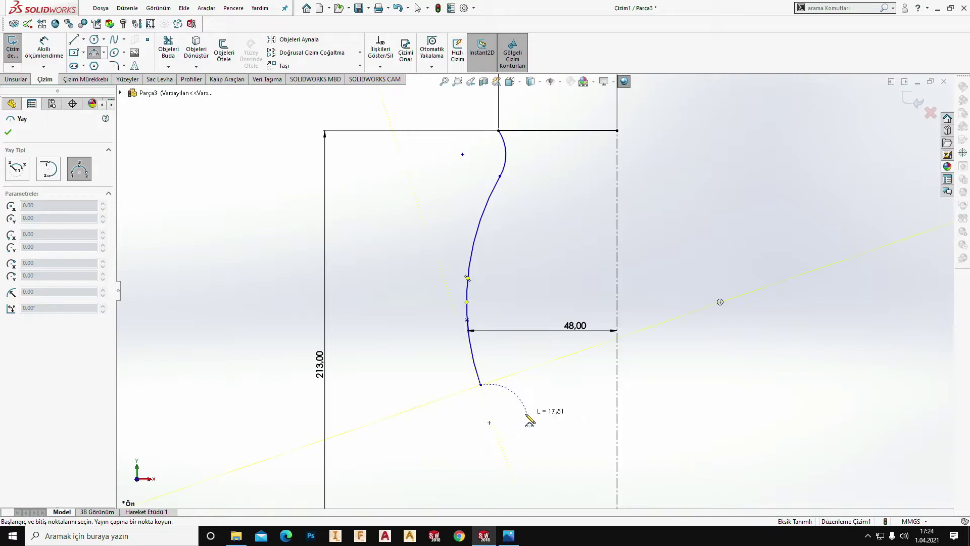
click(507, 426)
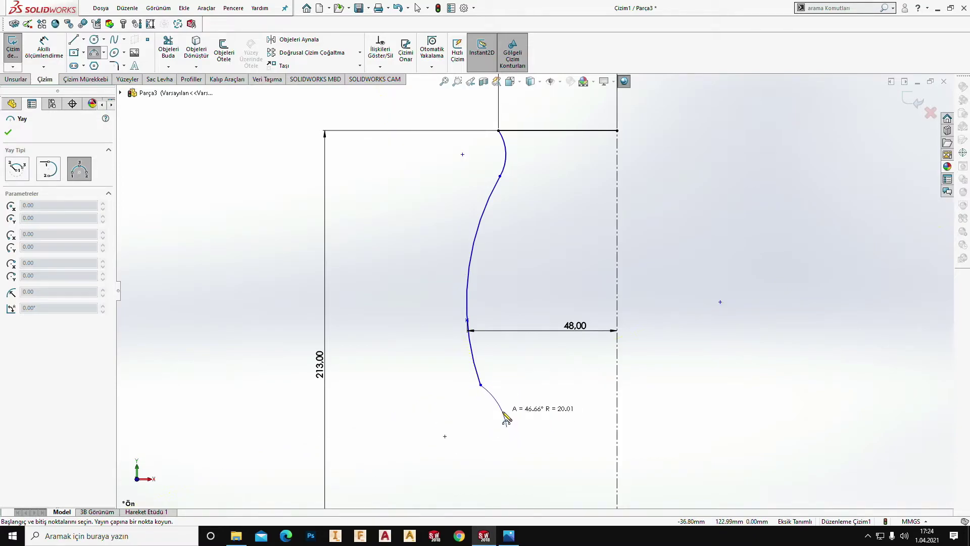
click(496, 403)
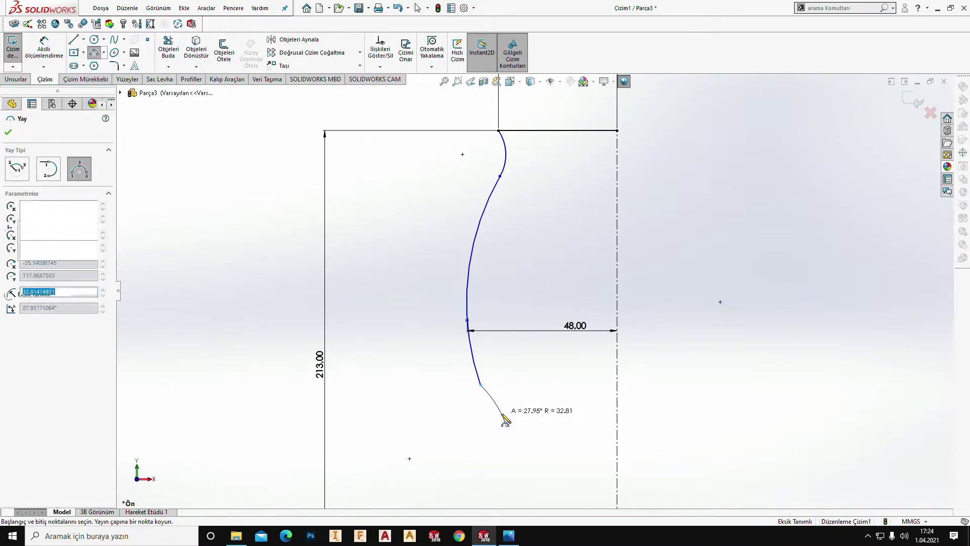
key(Escape)
Step: Make the middle and lower arcs tangent
click(474, 353)
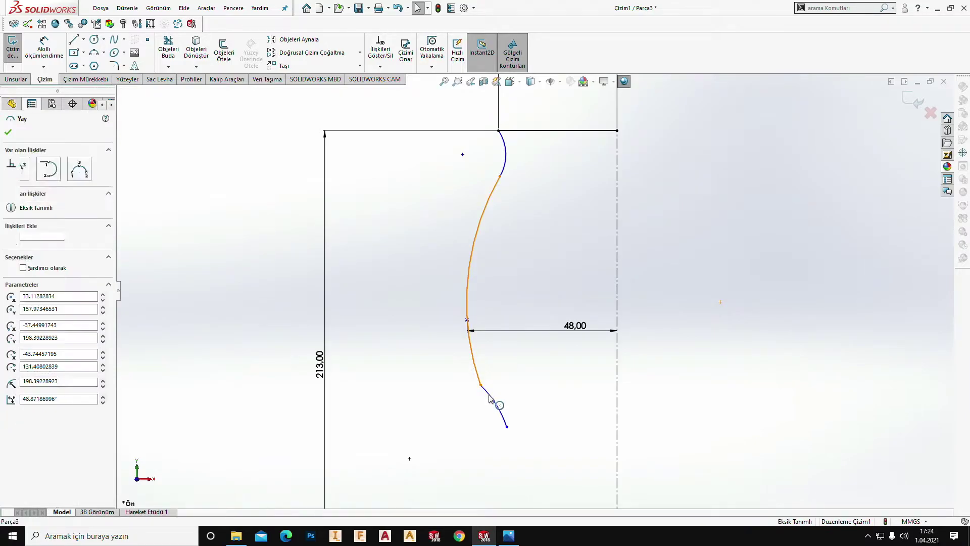
ctrl+click(493, 404)
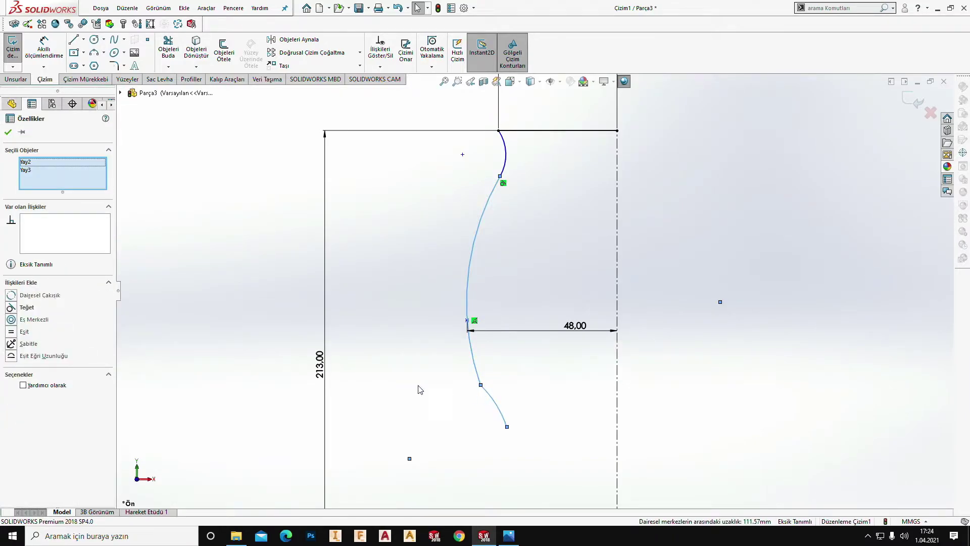
click(15, 308)
key(Escape)
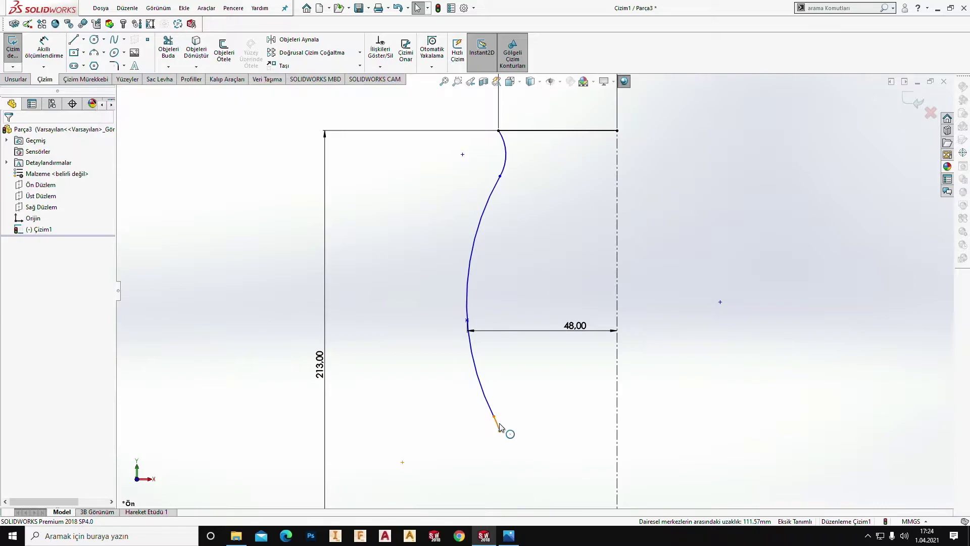
Step: Pull the new arc's lower end further down and right
scroll(507, 435, down, 3)
ctrl+middle_drag(522, 402, 525, 339)
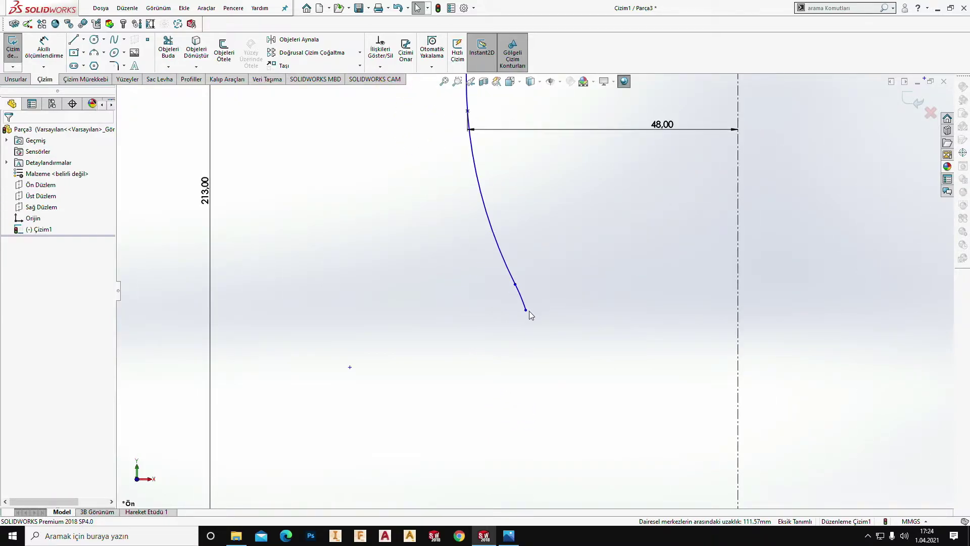
drag(526, 310, 533, 325)
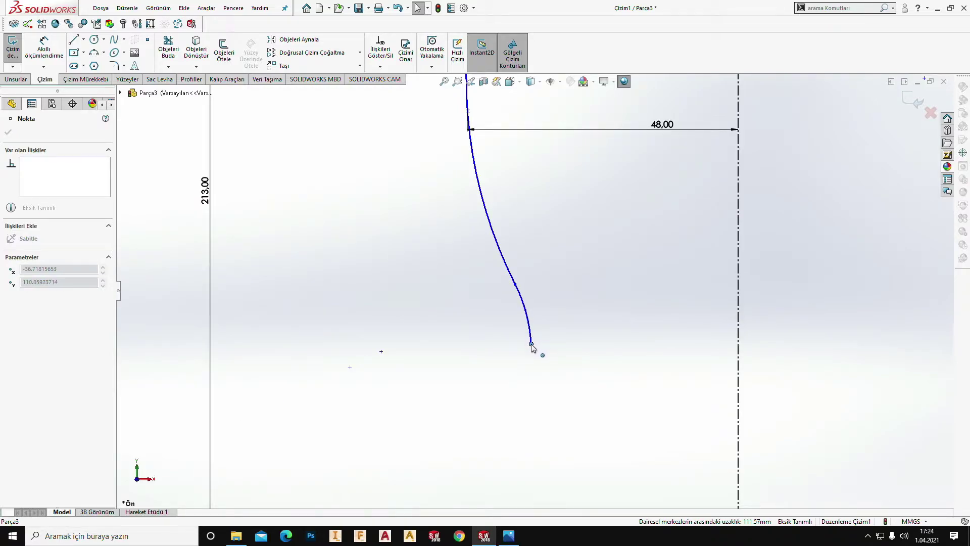
key(Escape)
scroll(595, 293, up, 5)
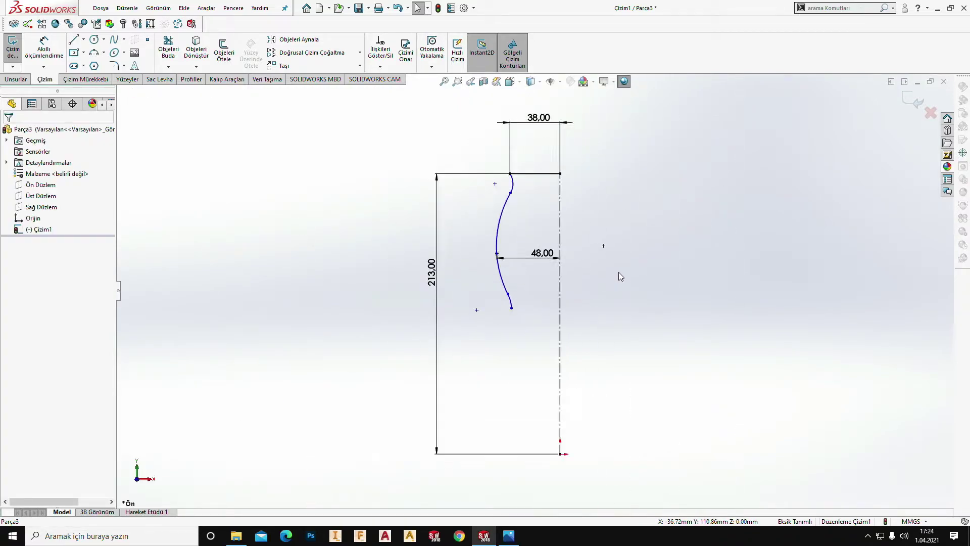
scroll(619, 273, down, 2)
Step: Check the reference photo, then drag the bowl curve's lower end right and down
click(508, 535)
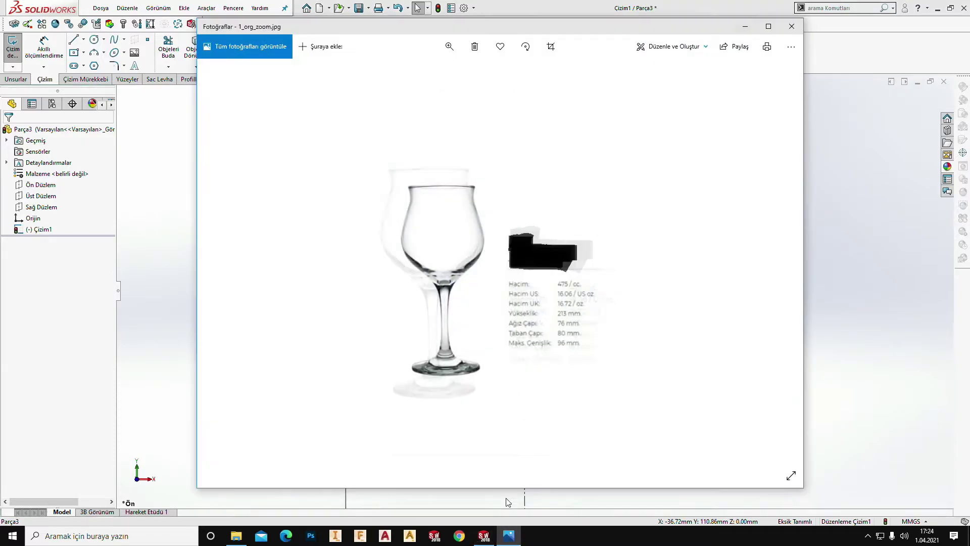
click(745, 27)
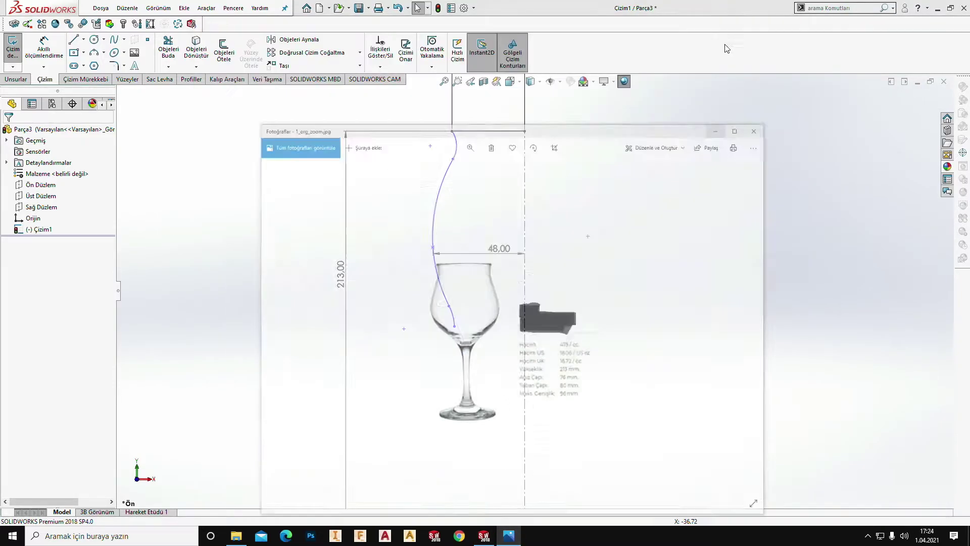
drag(455, 327, 487, 337)
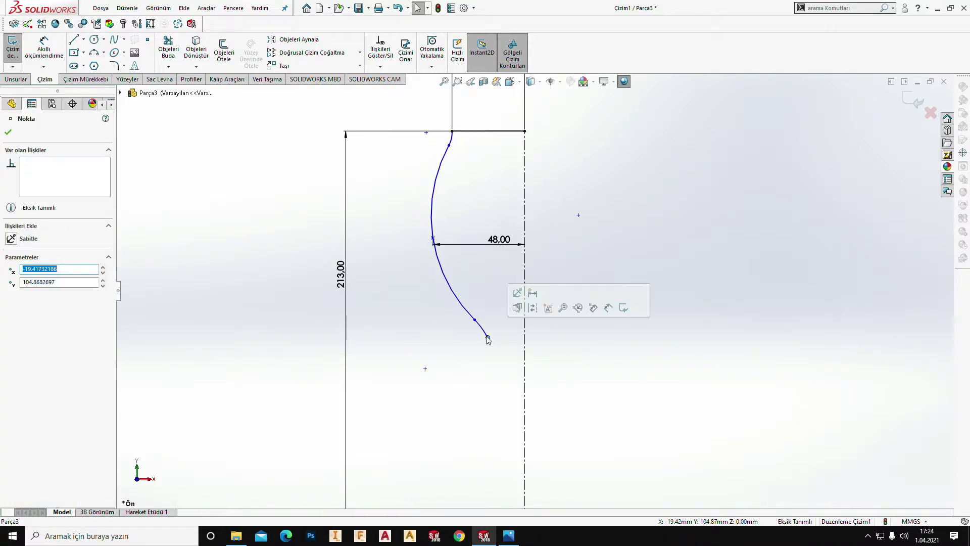
Step: Move the curve's middle point slightly higher
click(502, 328)
scroll(502, 326, up, 5)
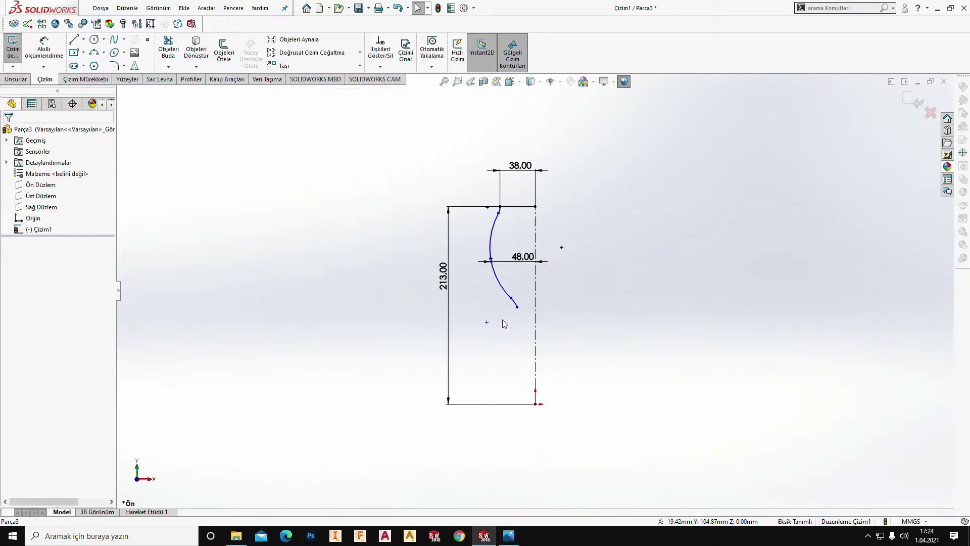
drag(490, 259, 492, 270)
key(Escape)
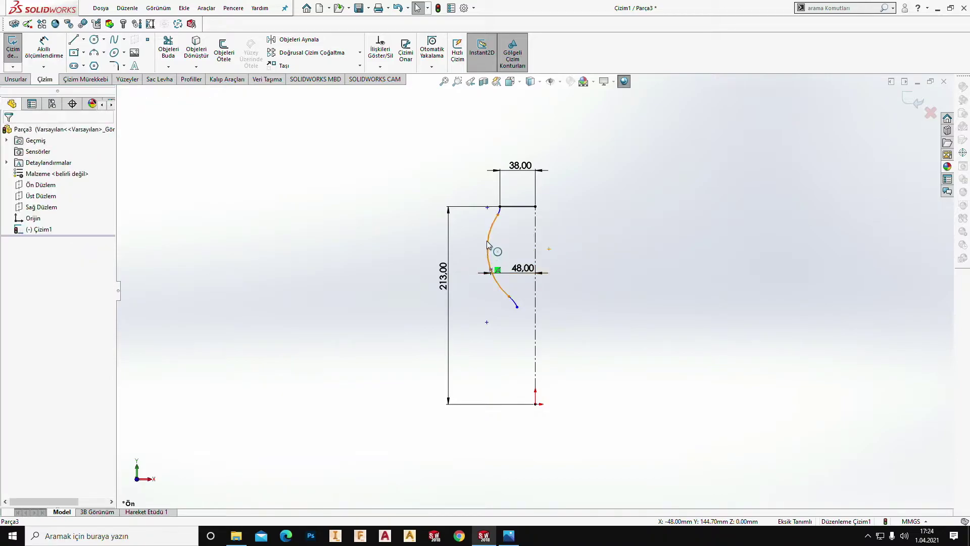
click(490, 265)
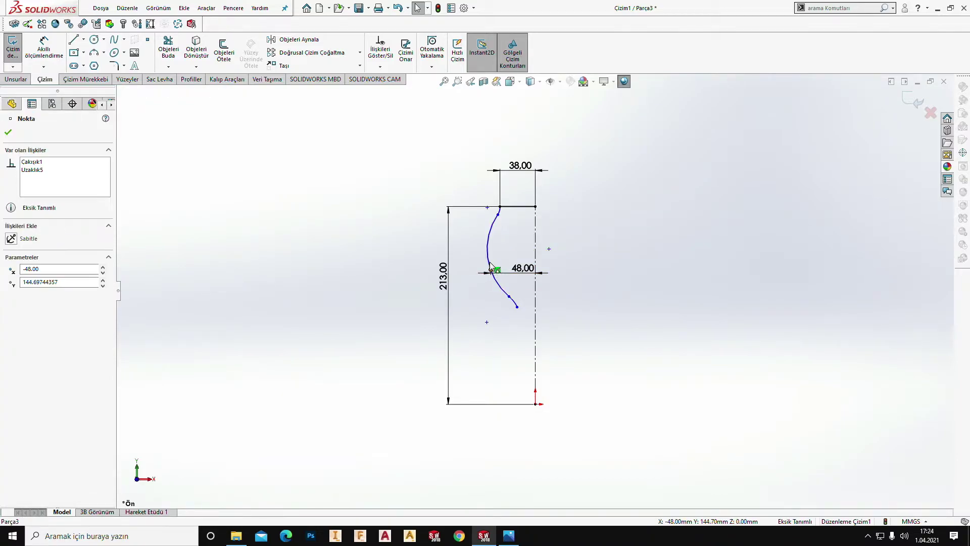
drag(490, 263, 497, 220)
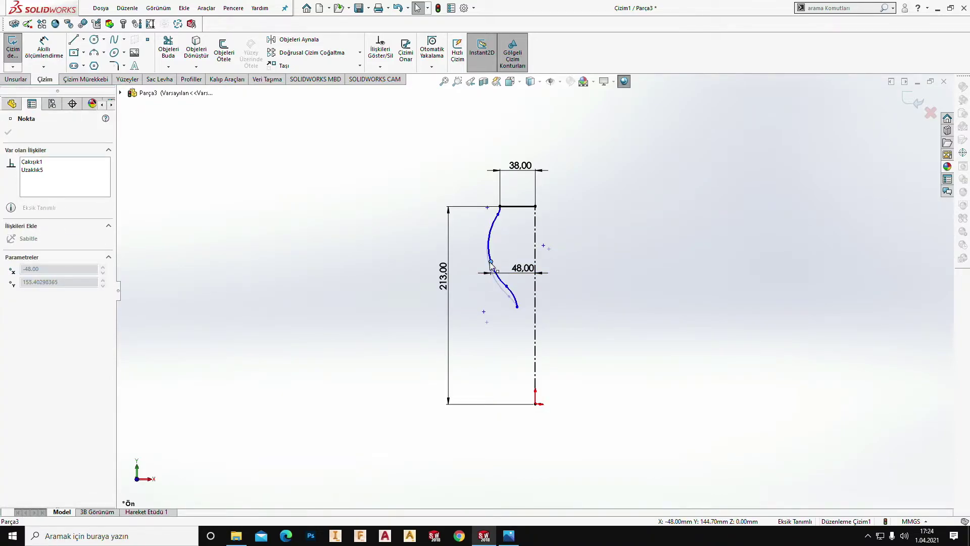
key(Escape)
scroll(514, 238, up, 8)
scroll(454, 307, up, 2)
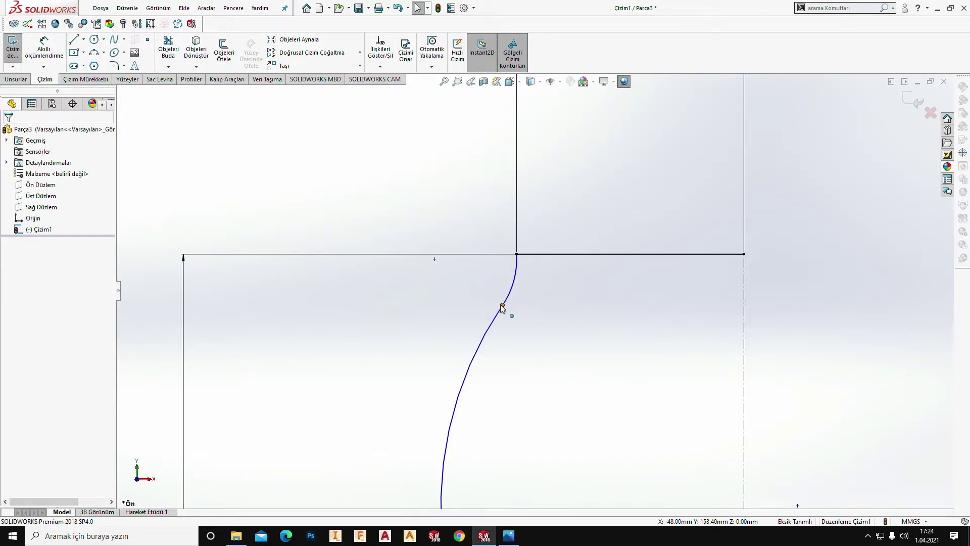
Step: Dimension the top arc's radius to 15
click(44, 48)
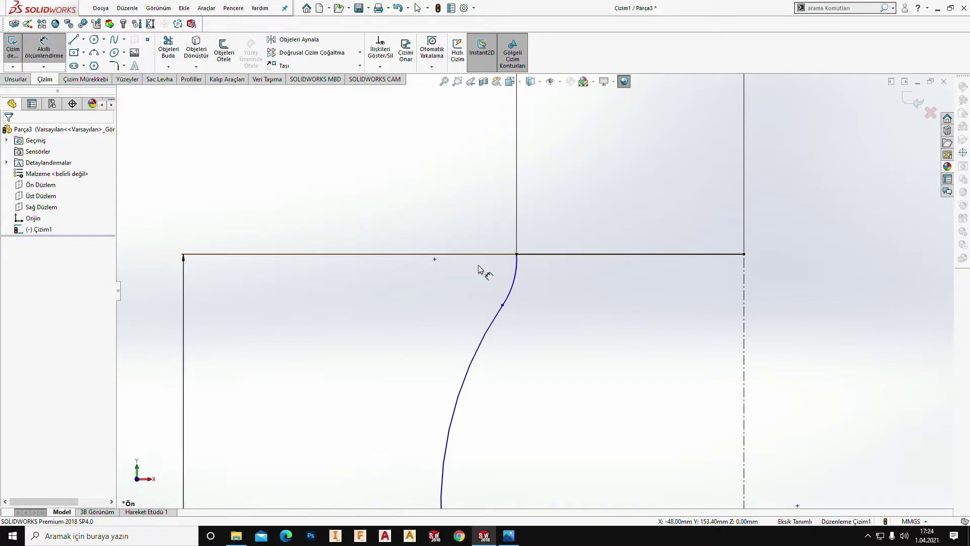
click(513, 284)
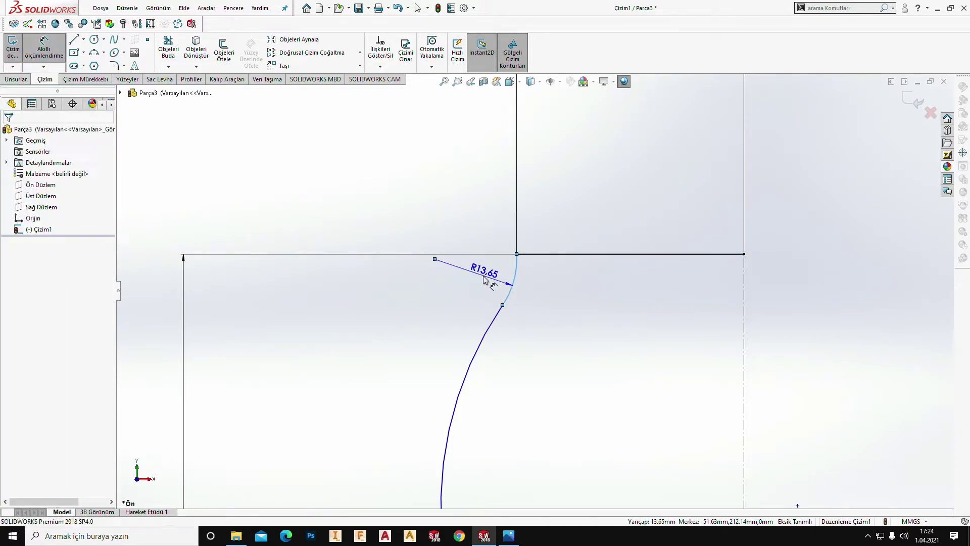
click(484, 280)
text(15)
key(Return)
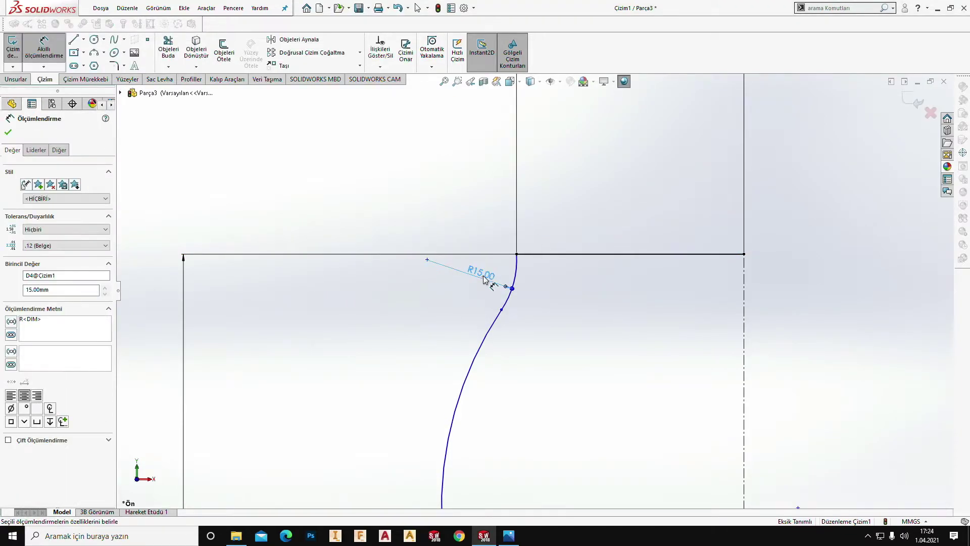
key(Escape)
scroll(532, 302, up, 2)
scroll(532, 302, up, 2)
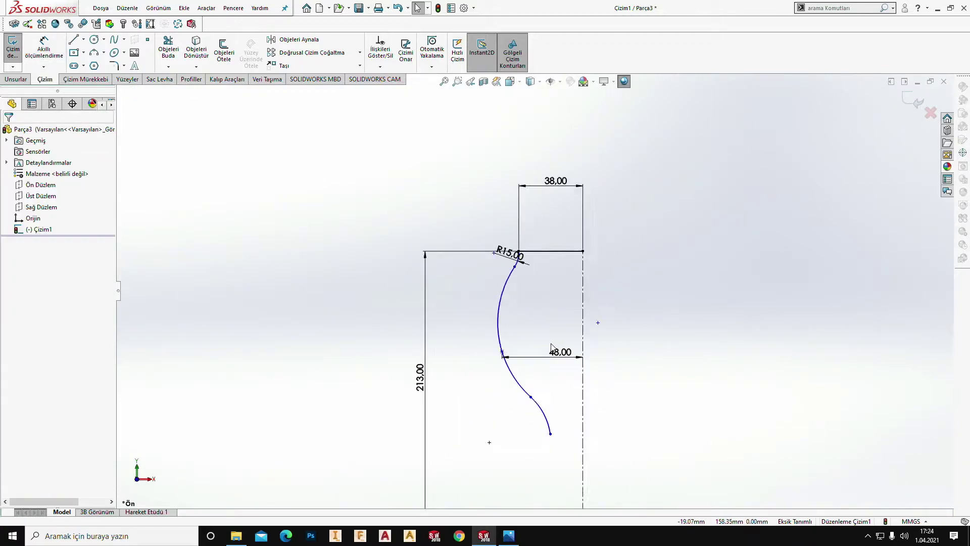
scroll(421, 224, down, 2)
Step: Dimension the middle and lower arc radii to 60 and 36
click(44, 48)
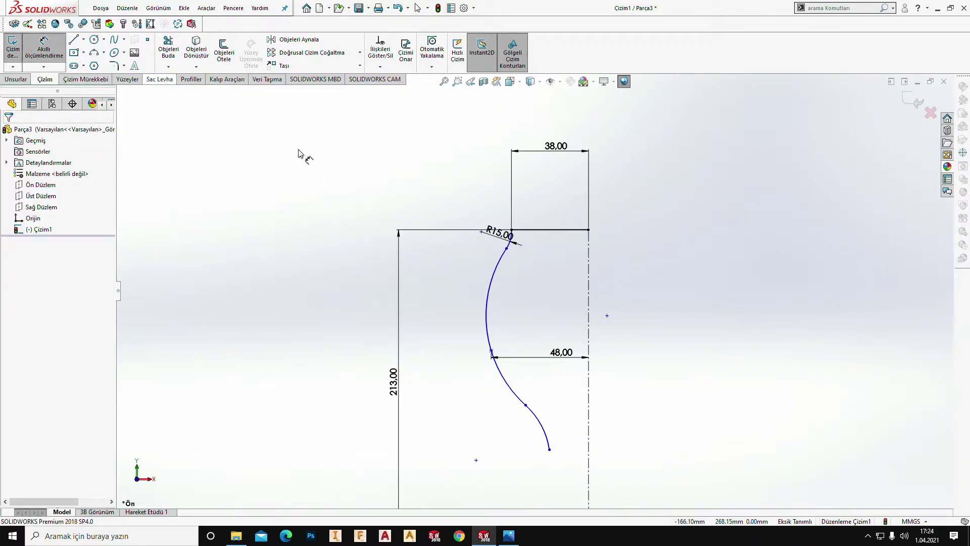
click(486, 315)
click(522, 331)
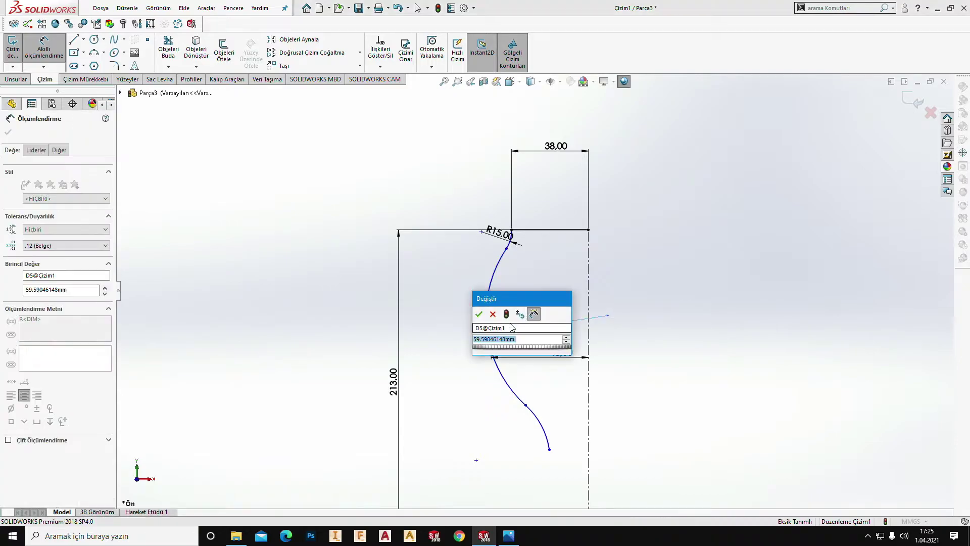
text(60)
key(Return)
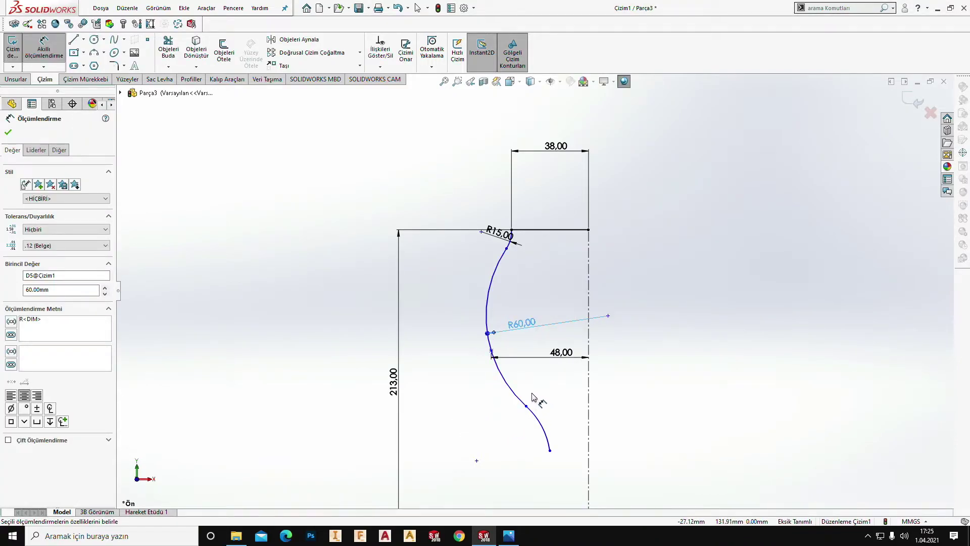
click(538, 423)
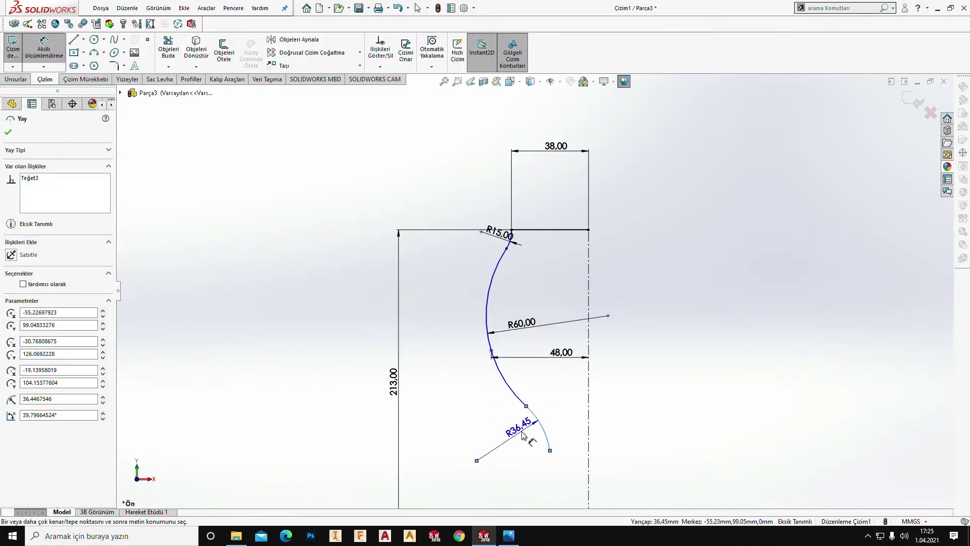
click(523, 434)
text(36.00mm)
key(Return)
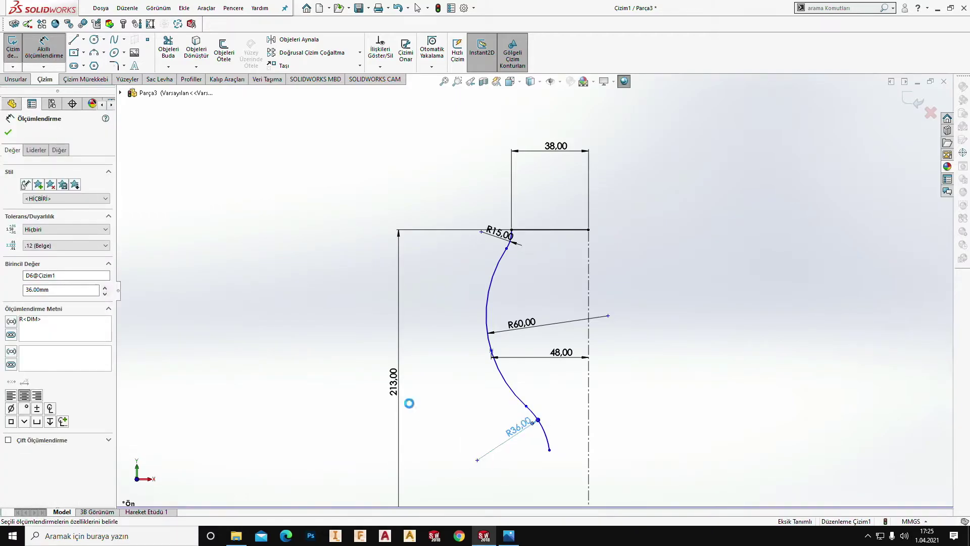
key(Escape)
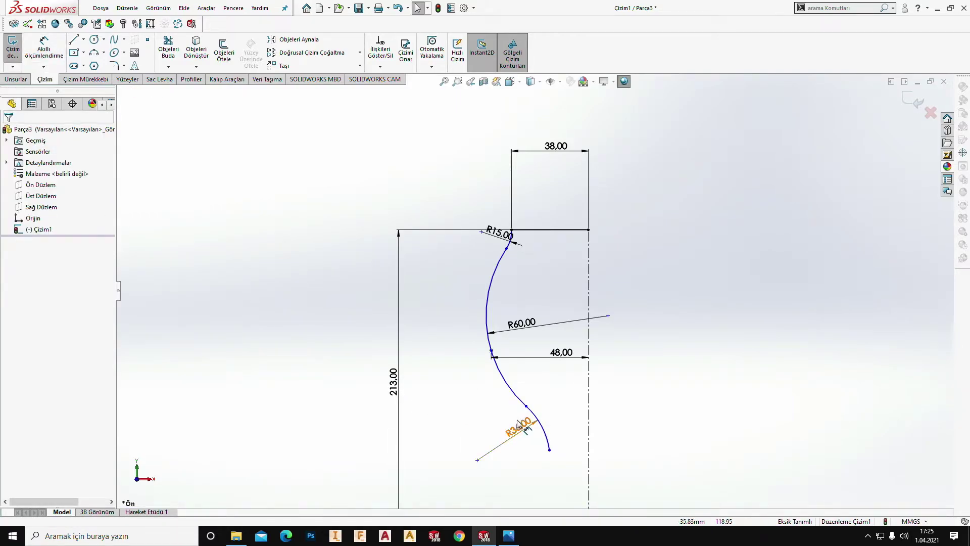
Step: Compare the dimensioned bowl profile against the reference photo
scroll(505, 399, up, 3)
scroll(569, 382, down, 3)
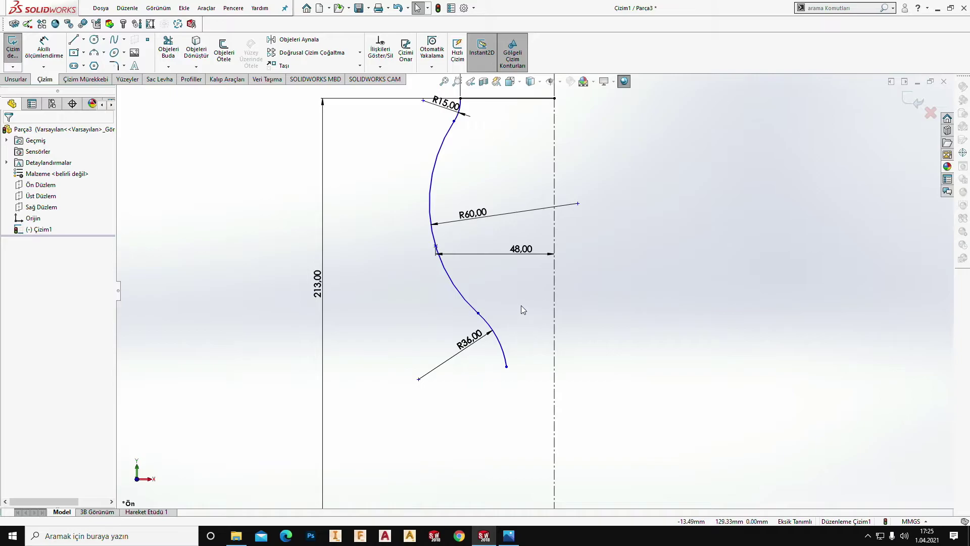
scroll(552, 380, down, 3)
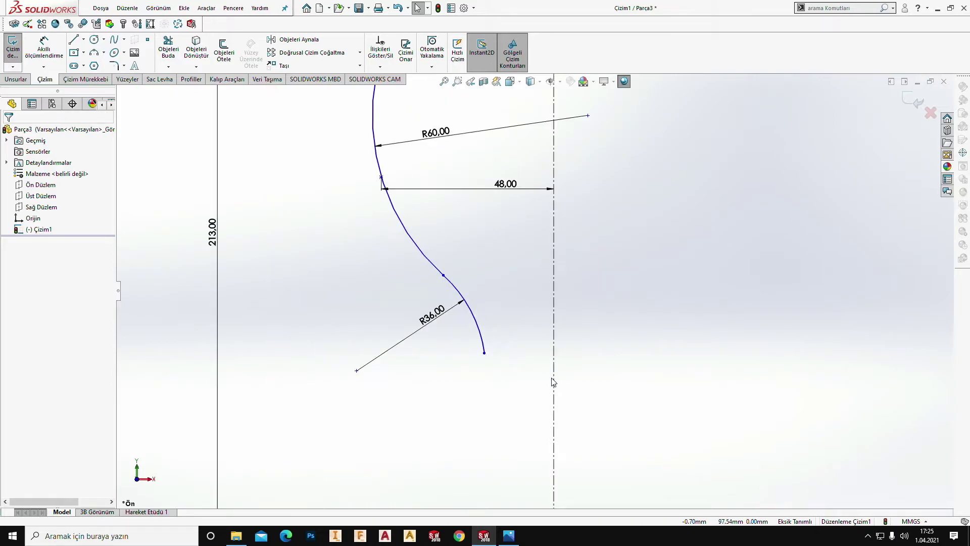
click(508, 536)
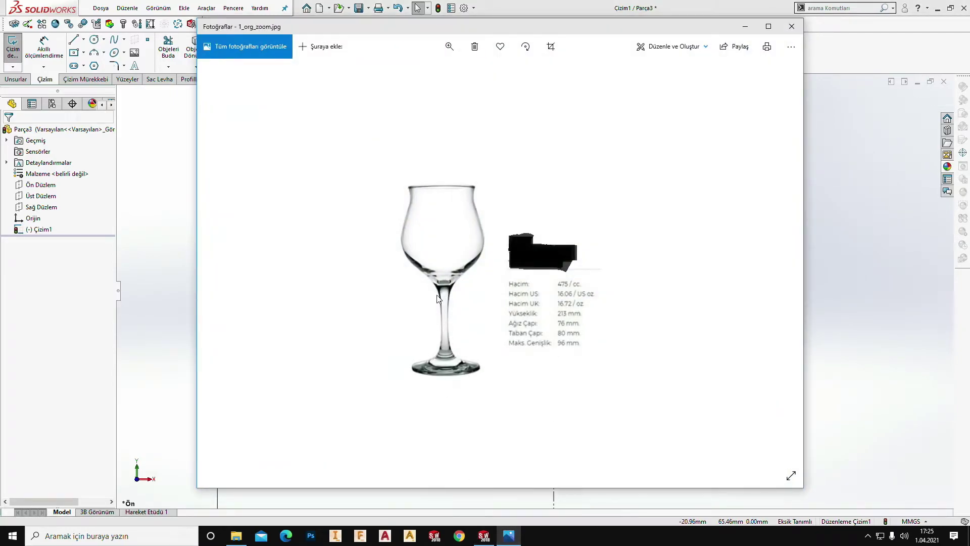
click(744, 26)
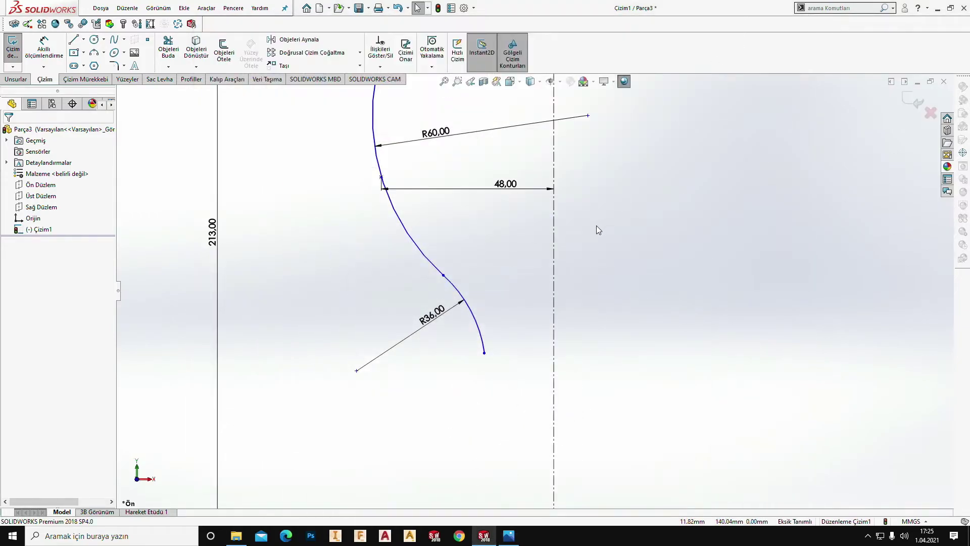
Step: Dimension the R36 arc's lower endpoint 10 mm from the centreline
click(74, 39)
click(44, 48)
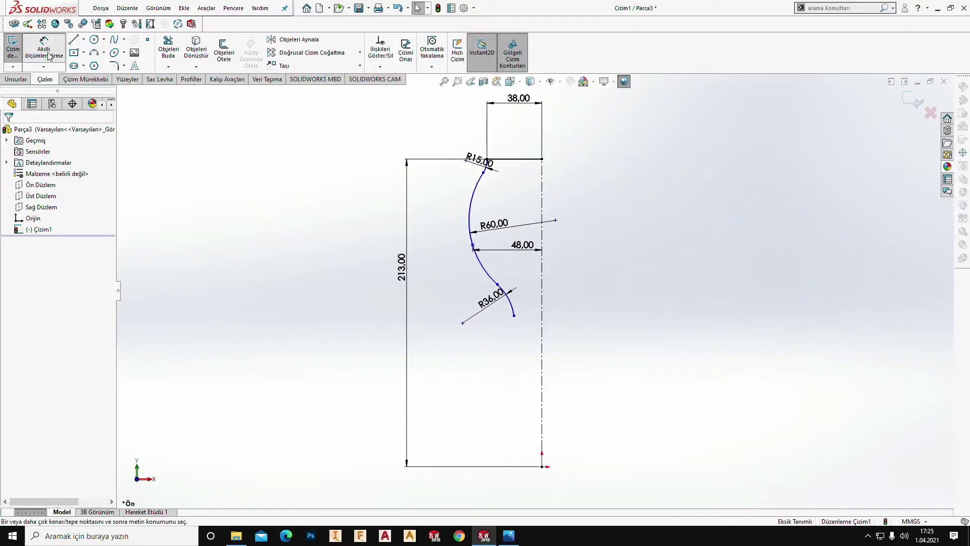
click(514, 315)
click(542, 328)
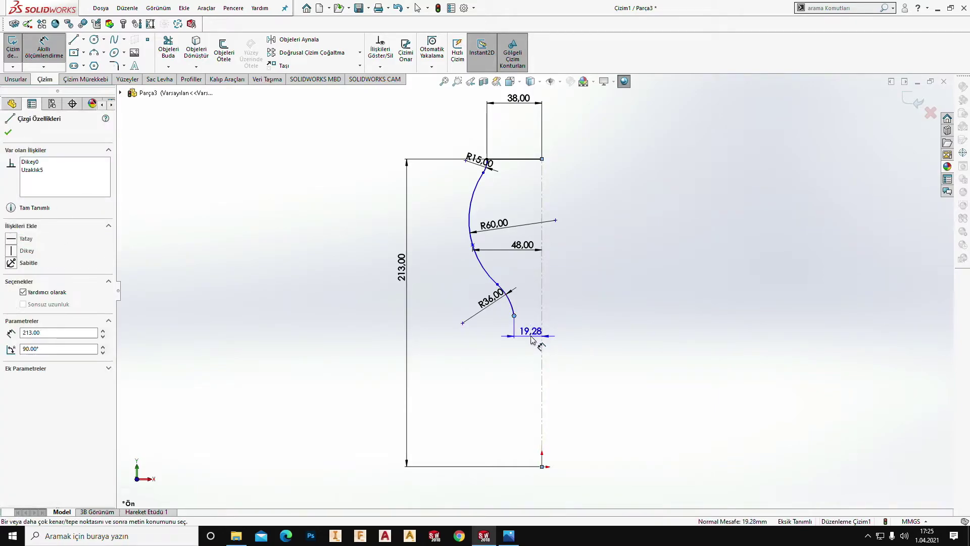
click(533, 336)
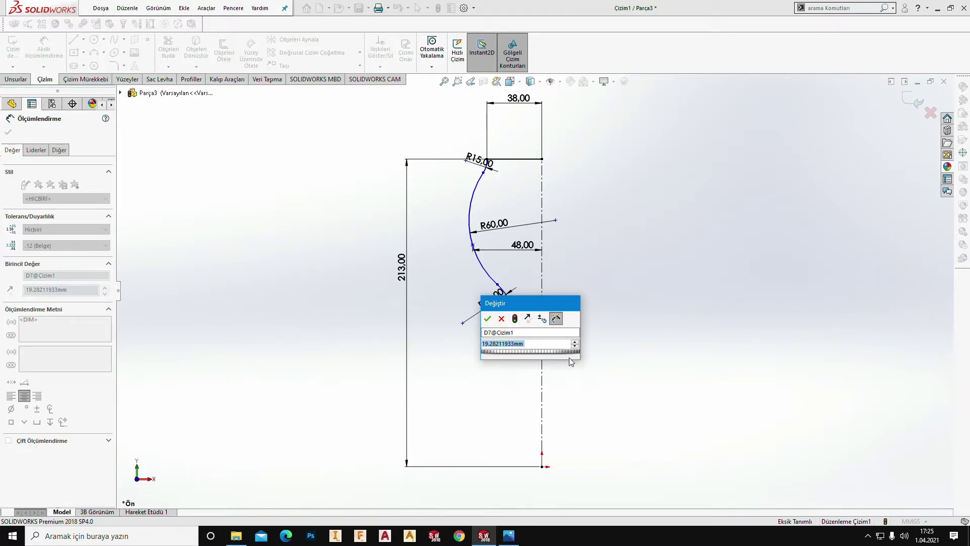
text(12,)
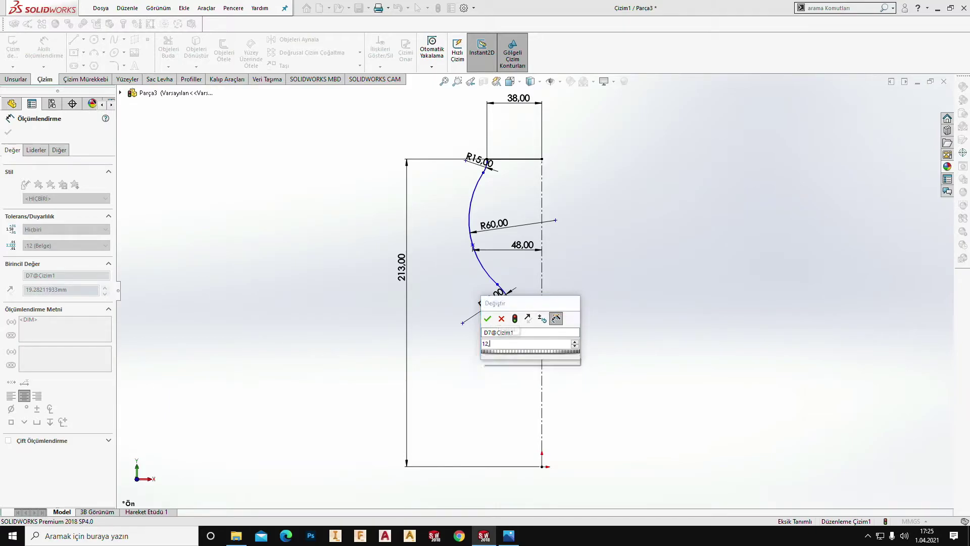
key(BackSpace)
key(BackSpace)
text(0)
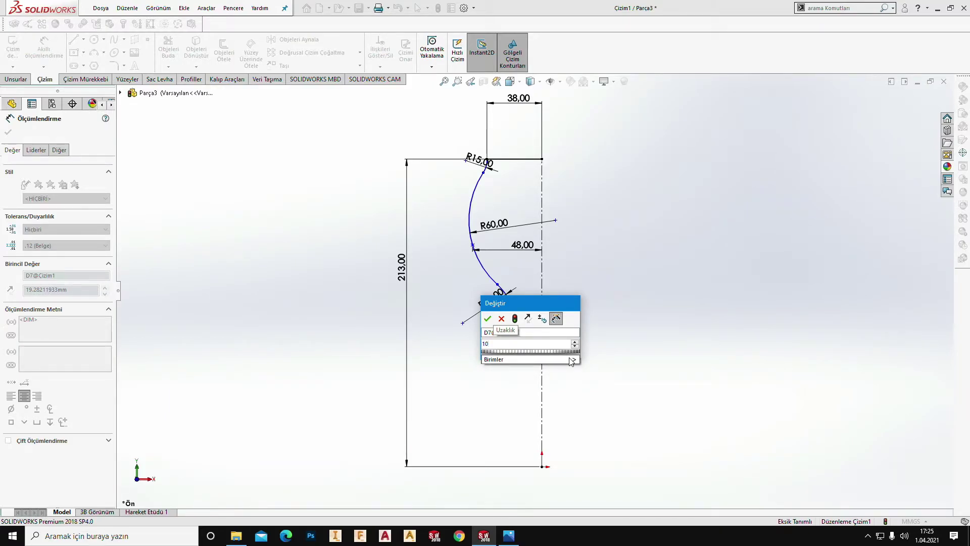
key(Return)
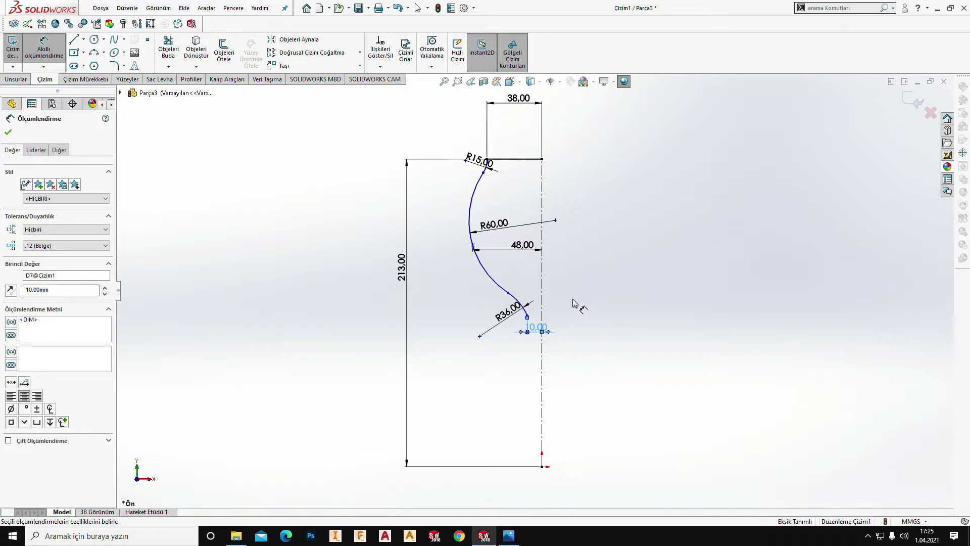
scroll(570, 323, down, 1)
key(Escape)
scroll(568, 338, down, 2)
scroll(569, 338, down, 1)
scroll(561, 334, down, 1)
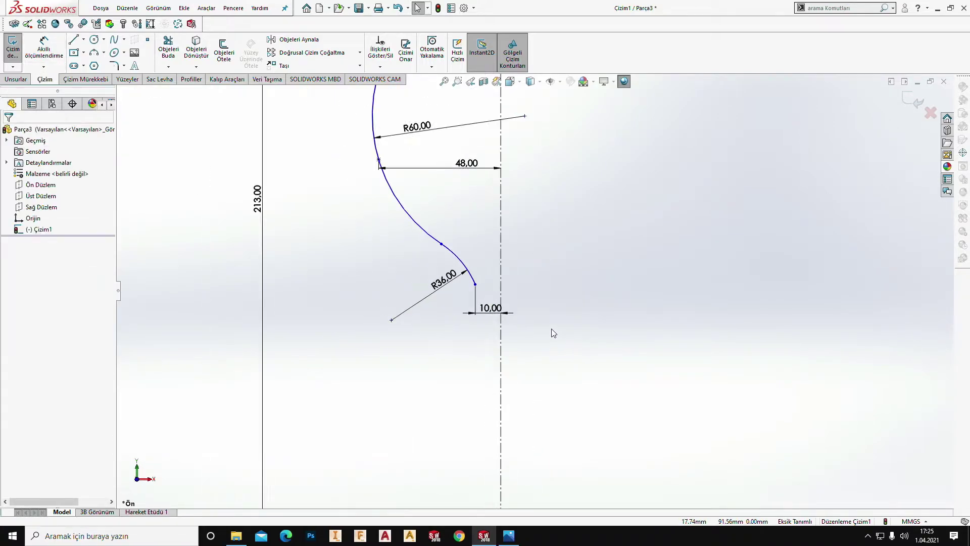
scroll(553, 332, up, 1)
Step: Draw a vertical line down from the R36 arc's lower end
click(80, 42)
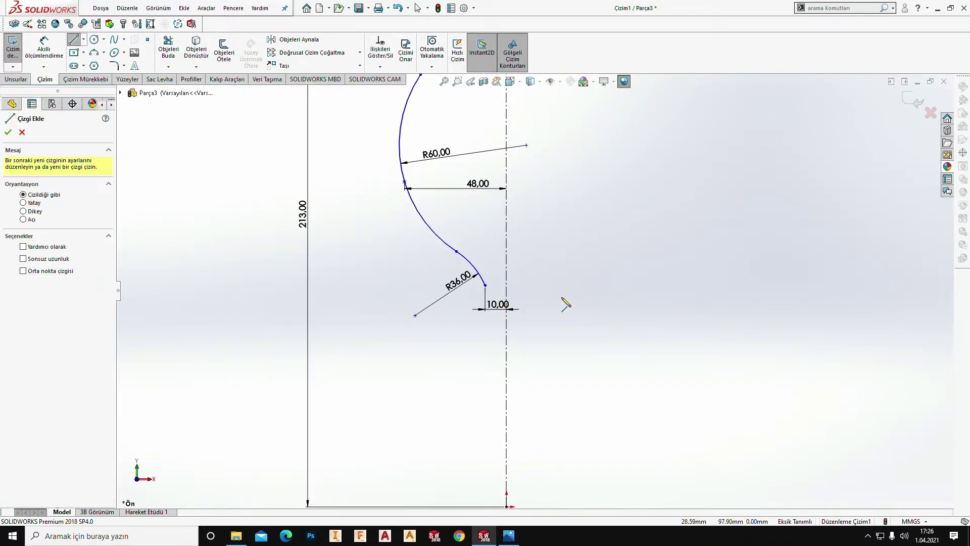
click(485, 286)
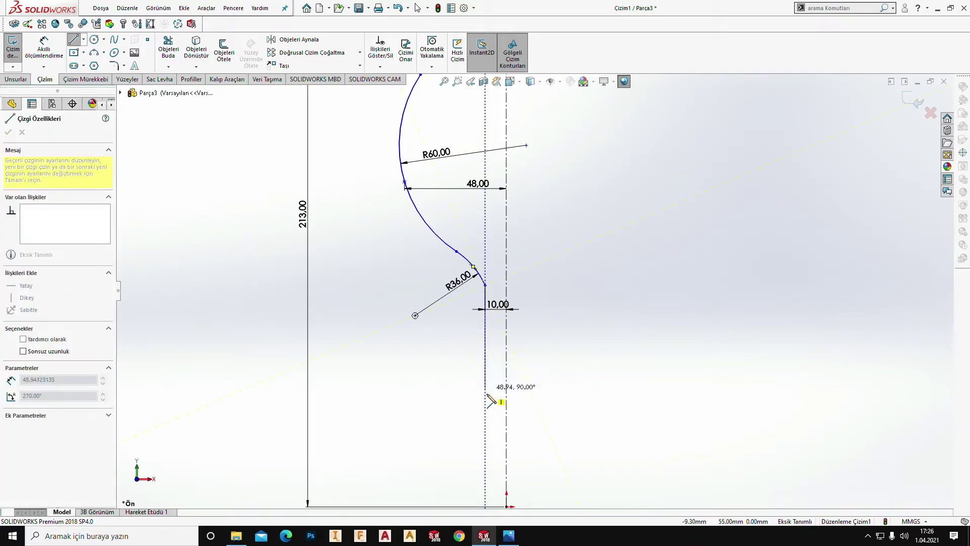
click(485, 436)
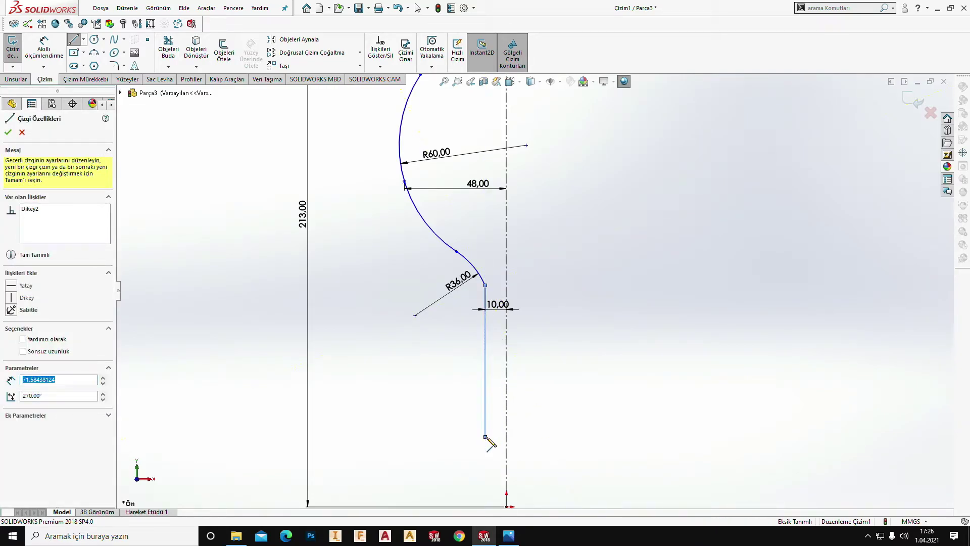
key(Escape)
Step: Dimension the new vertical line to a length of 71 mm
click(44, 50)
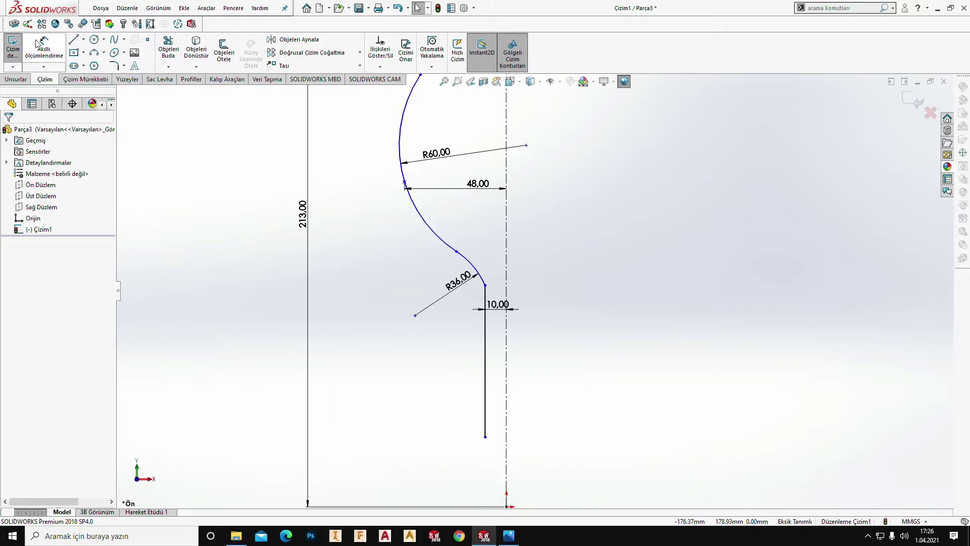
click(484, 328)
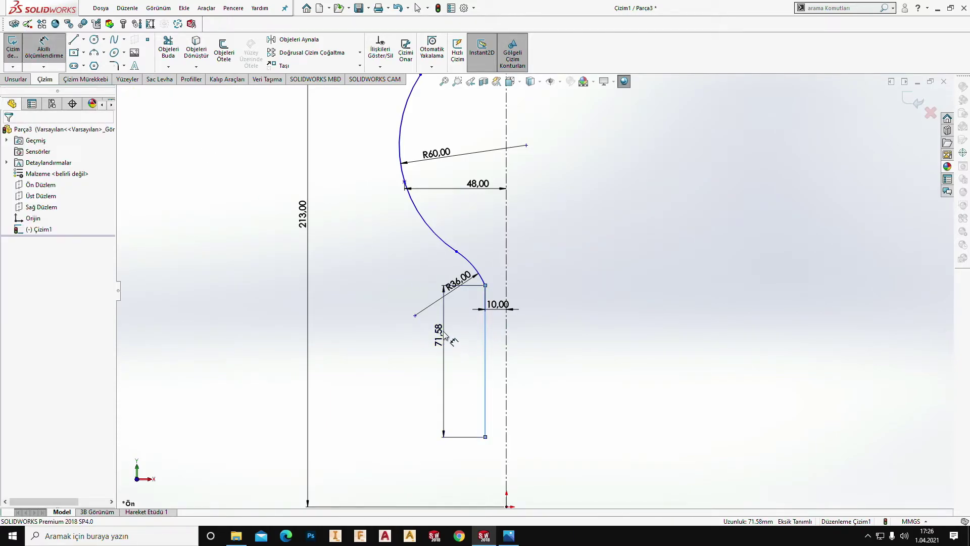
click(425, 333)
text(10)
key(BackSpace)
key(BackSpace)
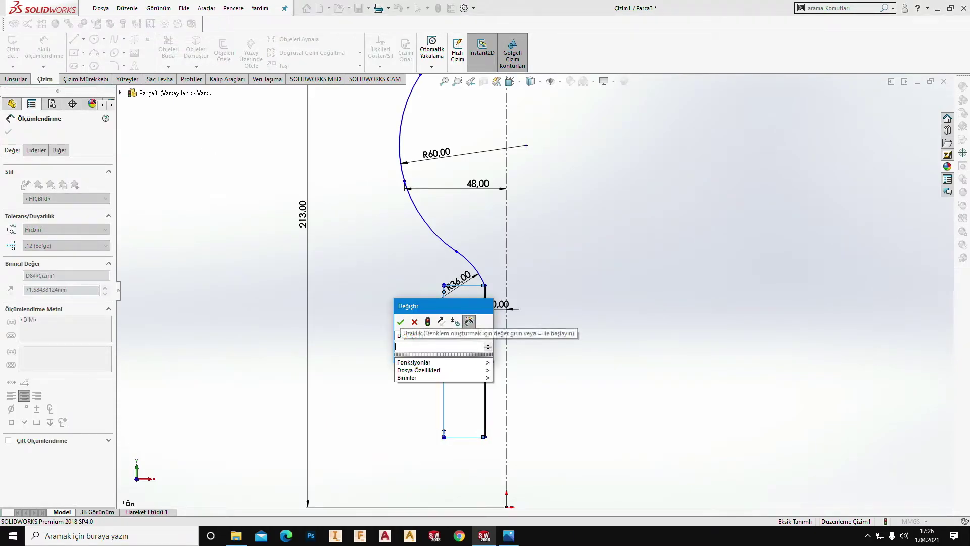
text(71)
key(Return)
key(Escape)
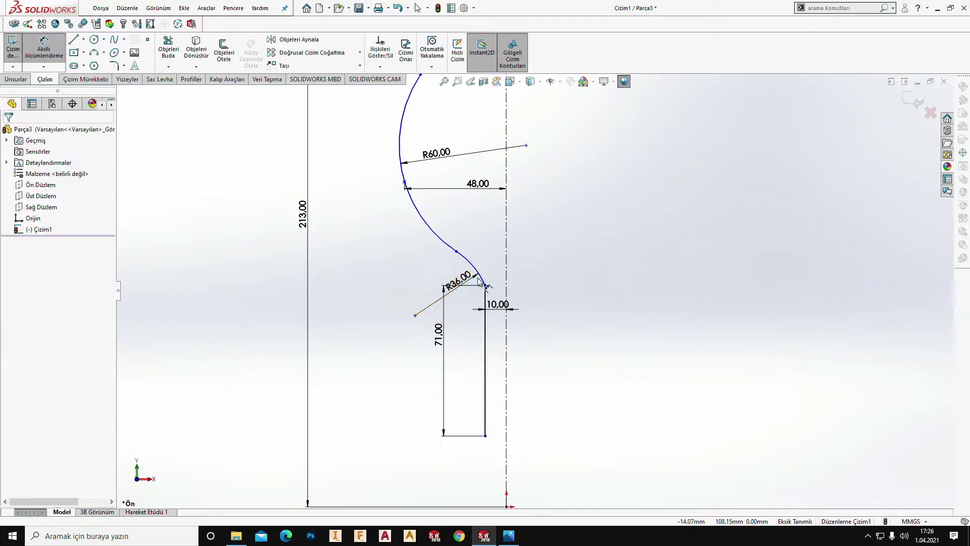
Step: Make the R36 arc tangent to the 71 mm vertical line
click(481, 277)
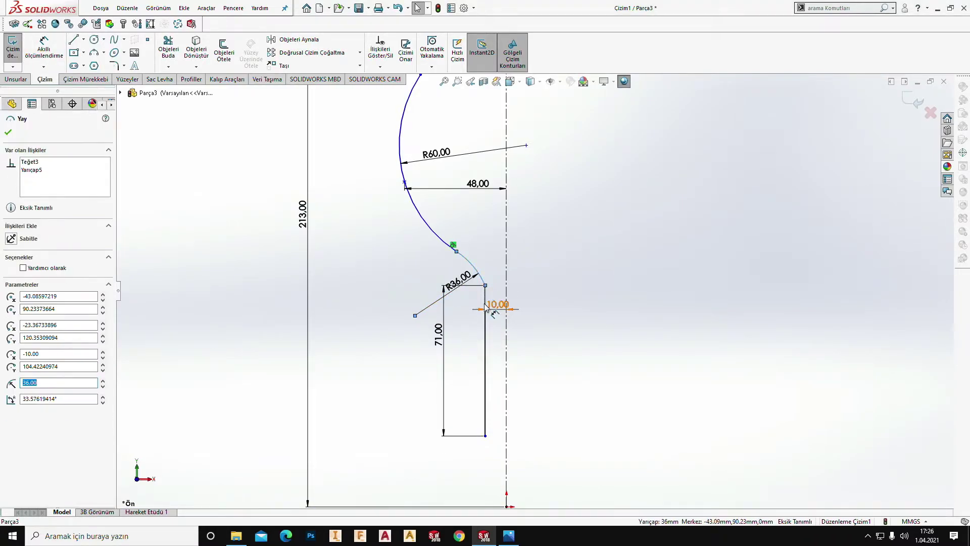
ctrl+click(485, 332)
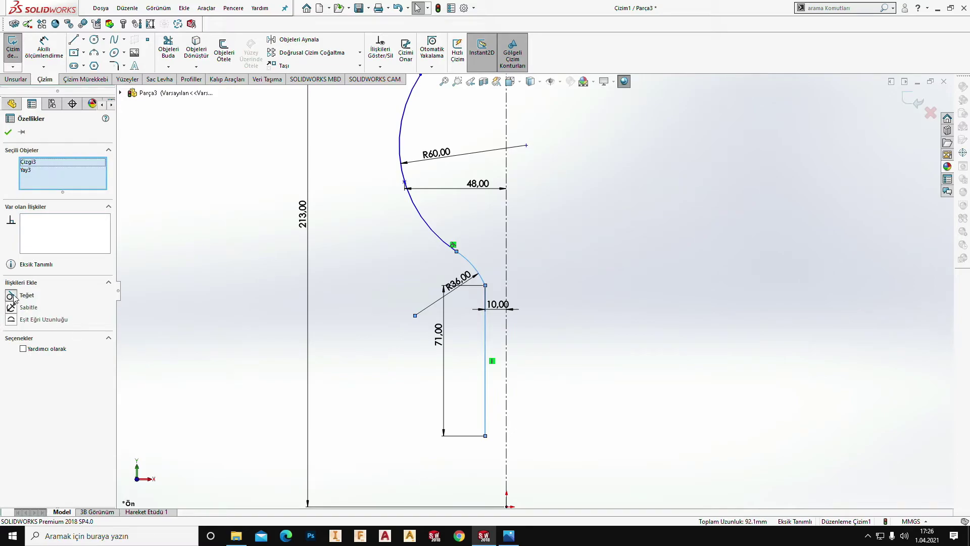
click(13, 298)
key(Escape)
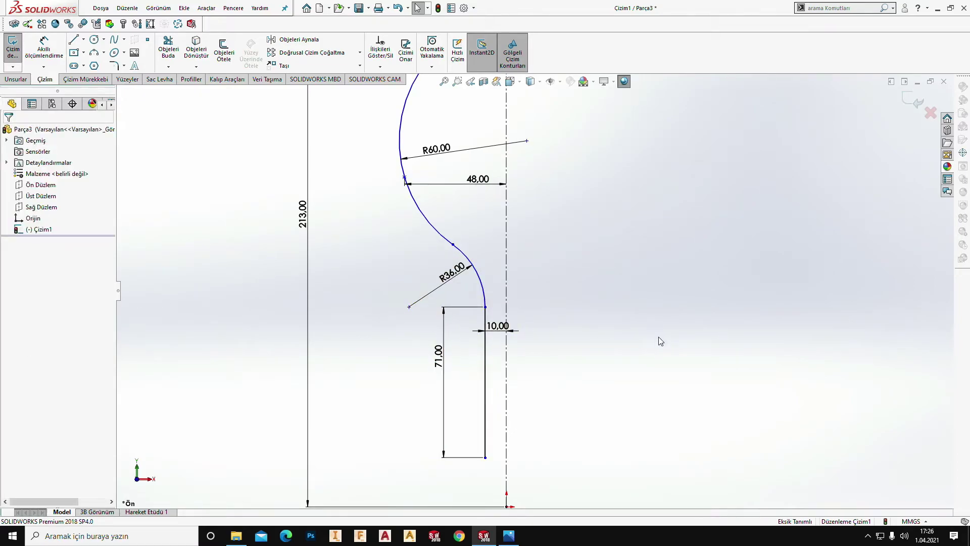
scroll(659, 336, up, 2)
scroll(537, 269, down, 1)
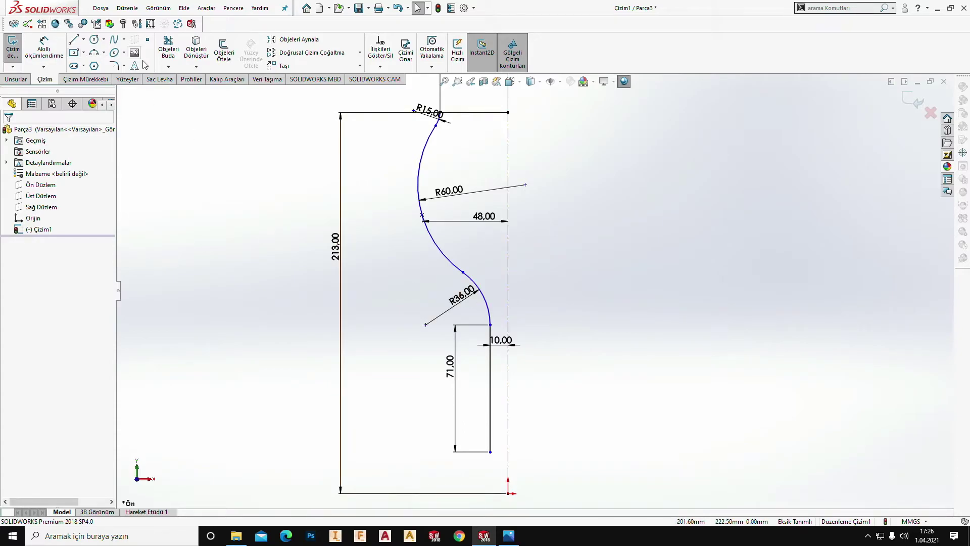
Step: Add a three-point arc at the line's foot, tangent to the 71 mm line
click(93, 51)
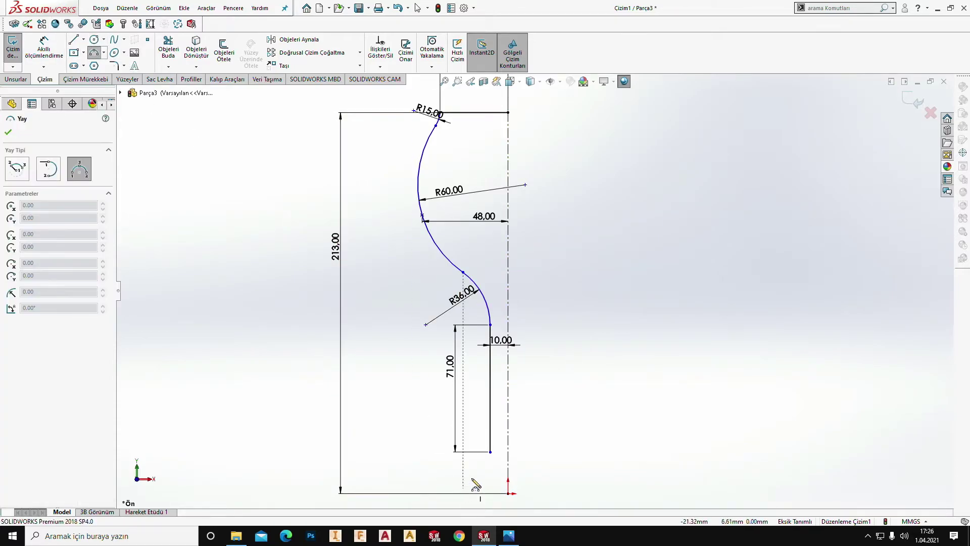
click(440, 473)
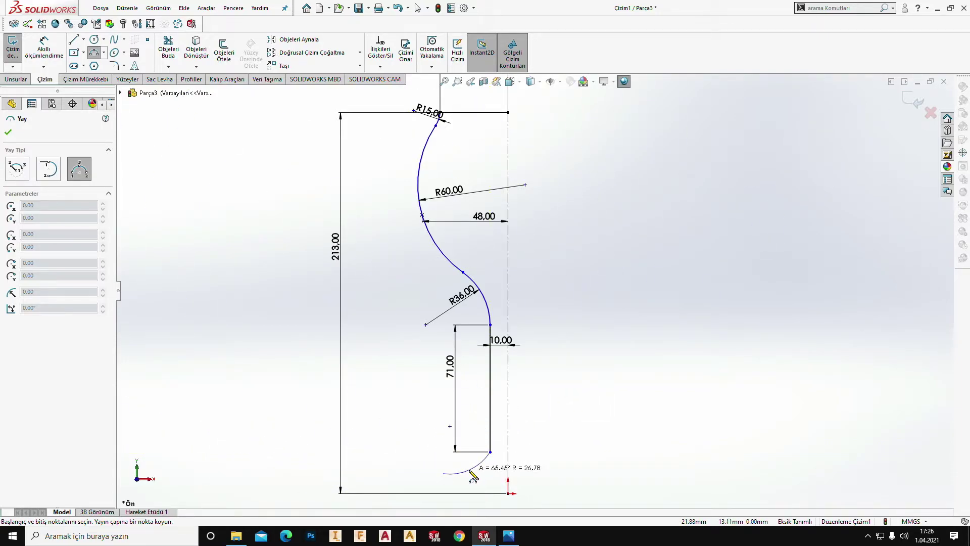
click(471, 473)
key(Escape)
click(490, 428)
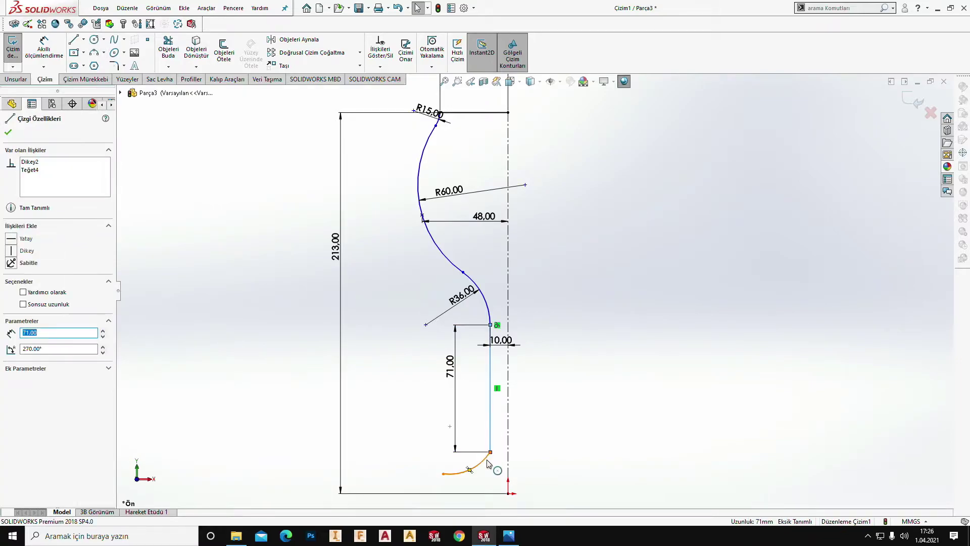
ctrl+click(483, 459)
click(20, 296)
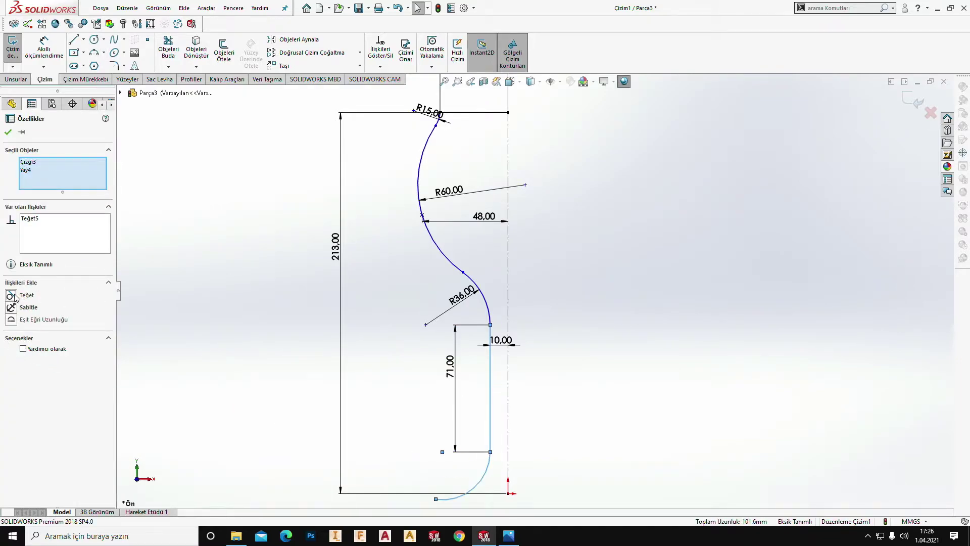
mouse_move(436, 499)
mouse_down()
mouse_move(474, 483)
mouse_move(463, 472)
mouse_move(466, 482)
mouse_up()
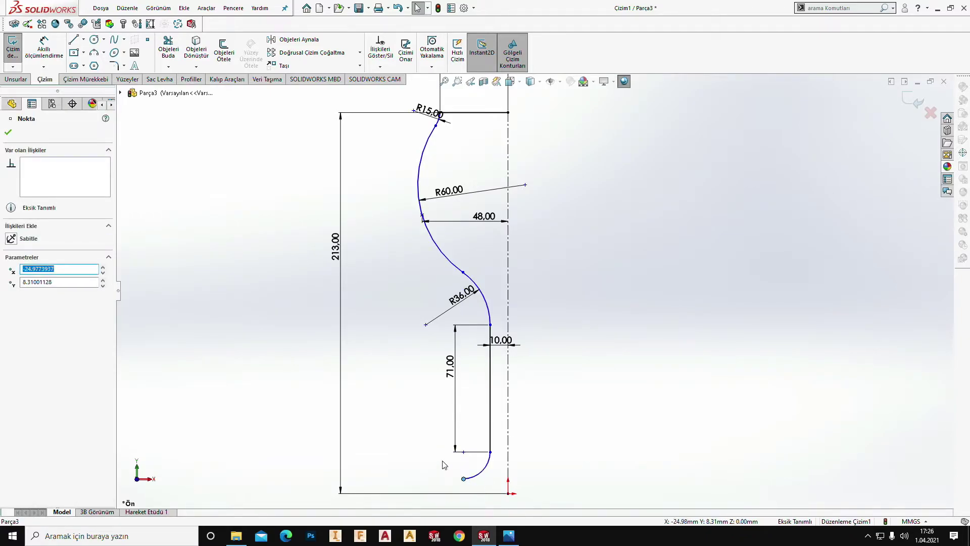
key(Escape)
Step: Draw a sloping line from the arc's end, then a horizontal base line to the centreline
click(75, 39)
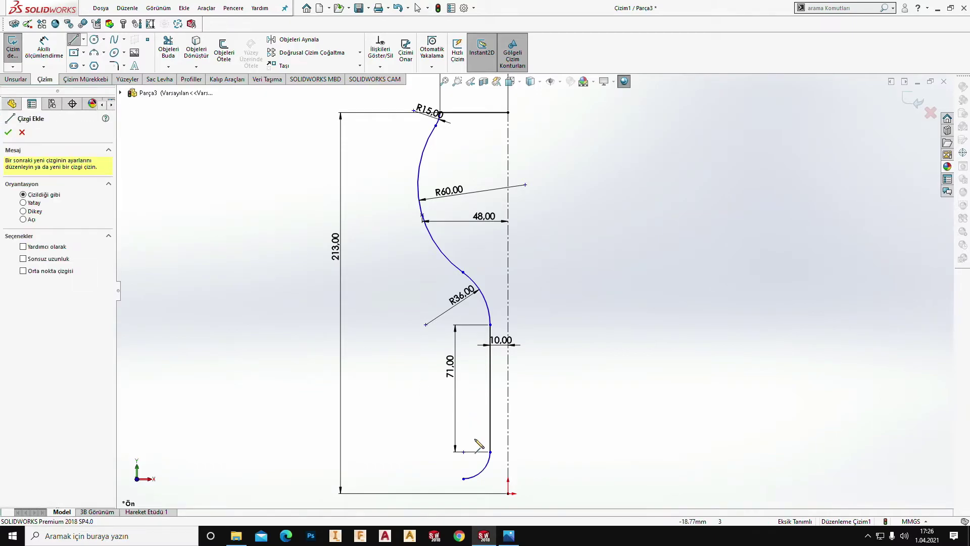
click(464, 477)
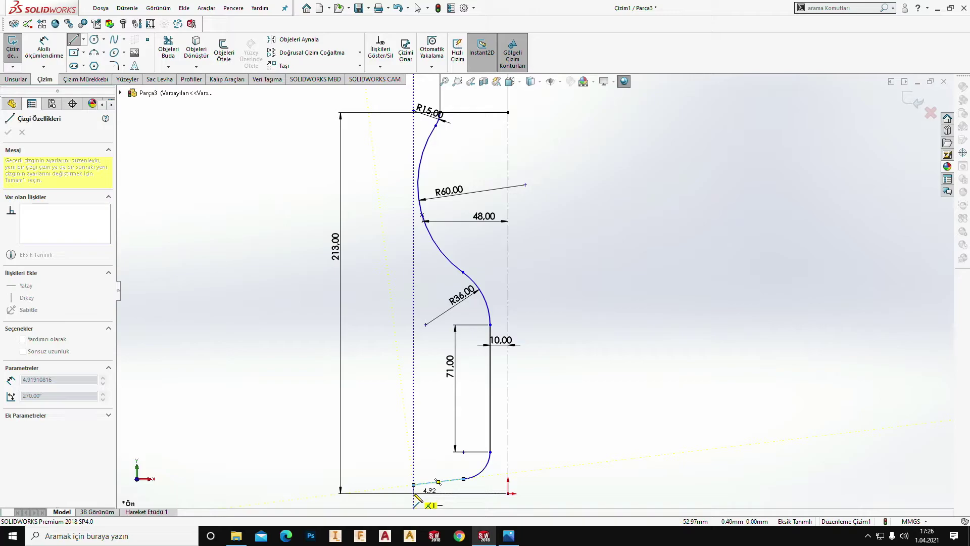
click(413, 492)
click(507, 492)
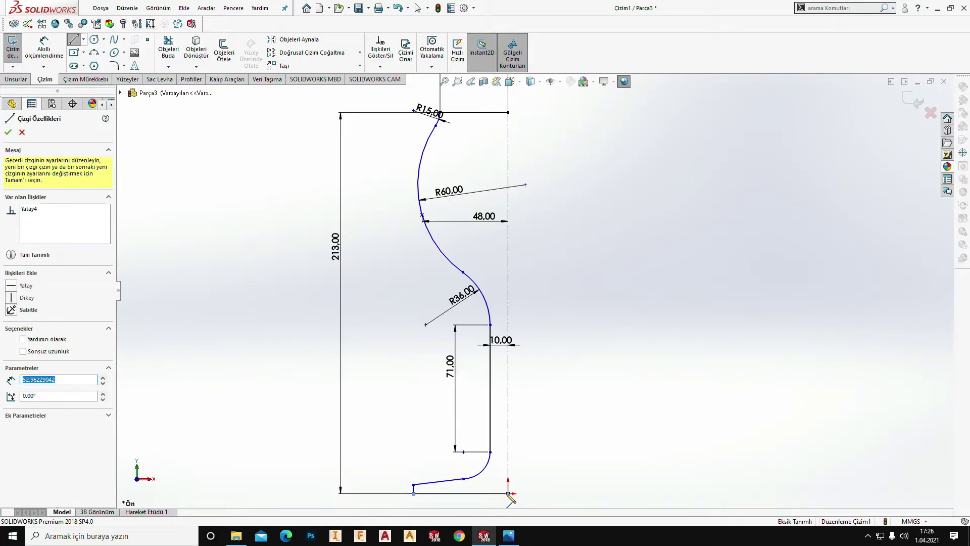
key(Escape)
ctrl+middle_drag(509, 459, 523, 370)
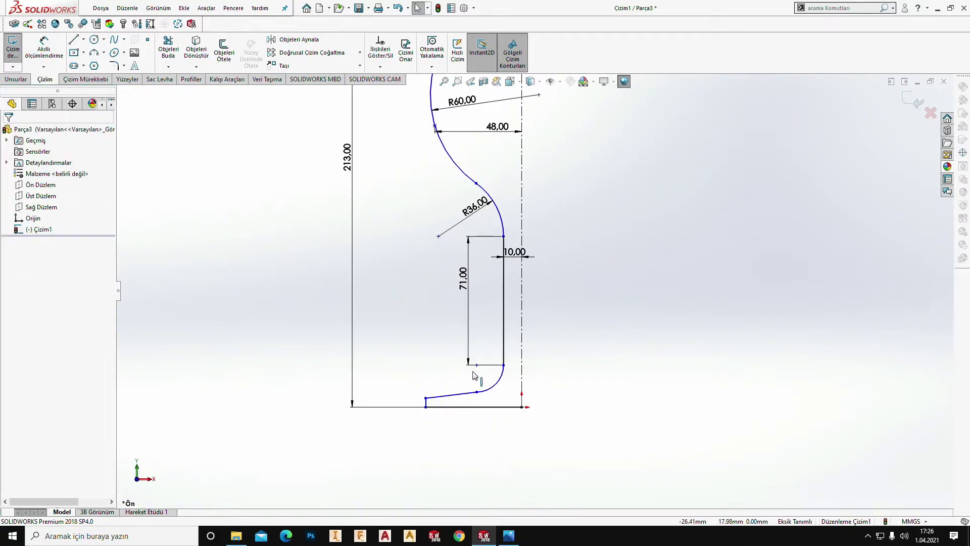
Step: Make the sloping base line tangent to the bottom arc
click(466, 393)
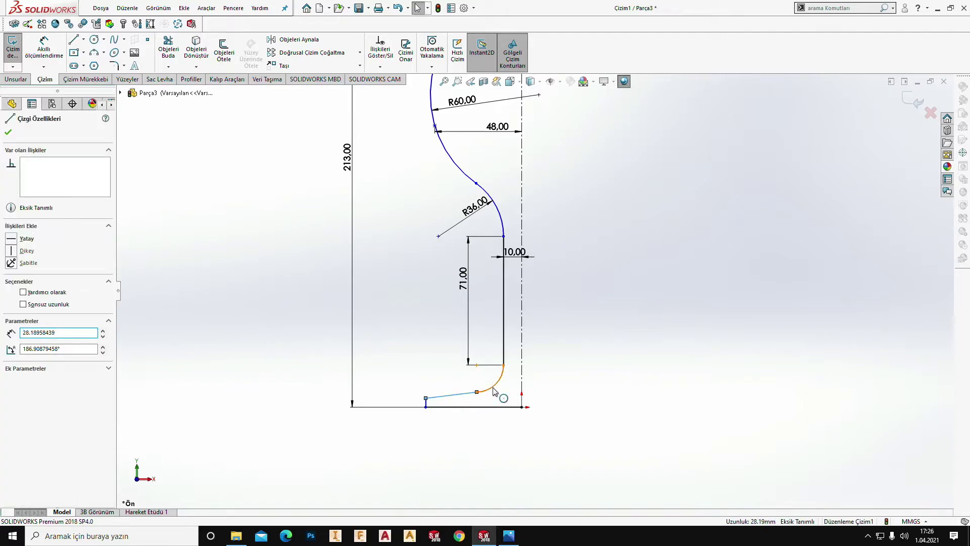
ctrl+click(496, 380)
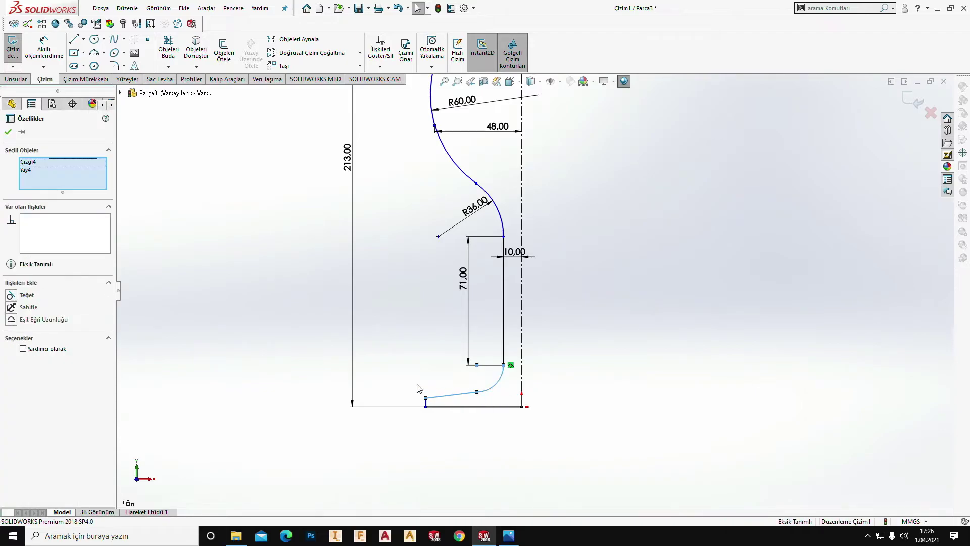
click(12, 297)
click(529, 385)
scroll(525, 399, down, 3)
scroll(426, 375, down, 2)
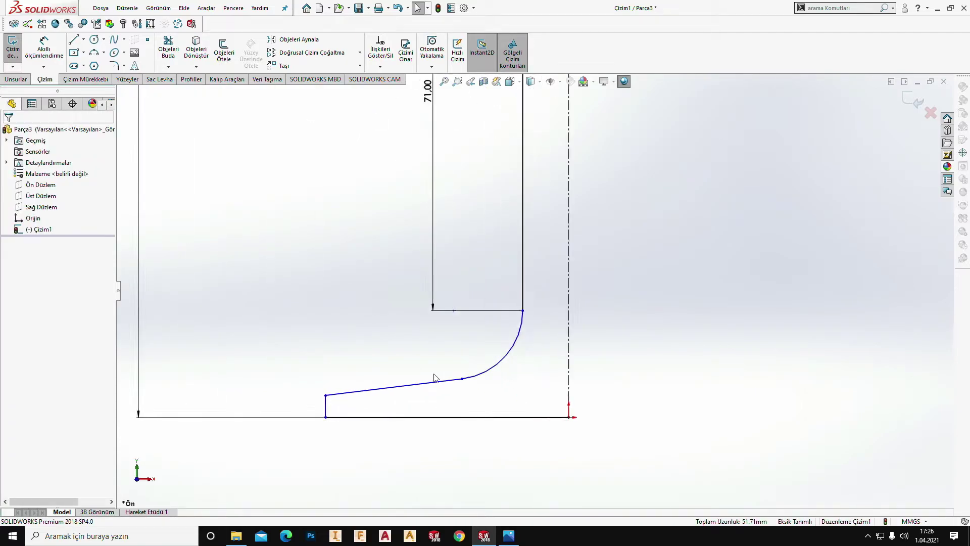
scroll(564, 238, up, 2)
Step: Give the lower bowl arc a radius of 15 mm
click(43, 57)
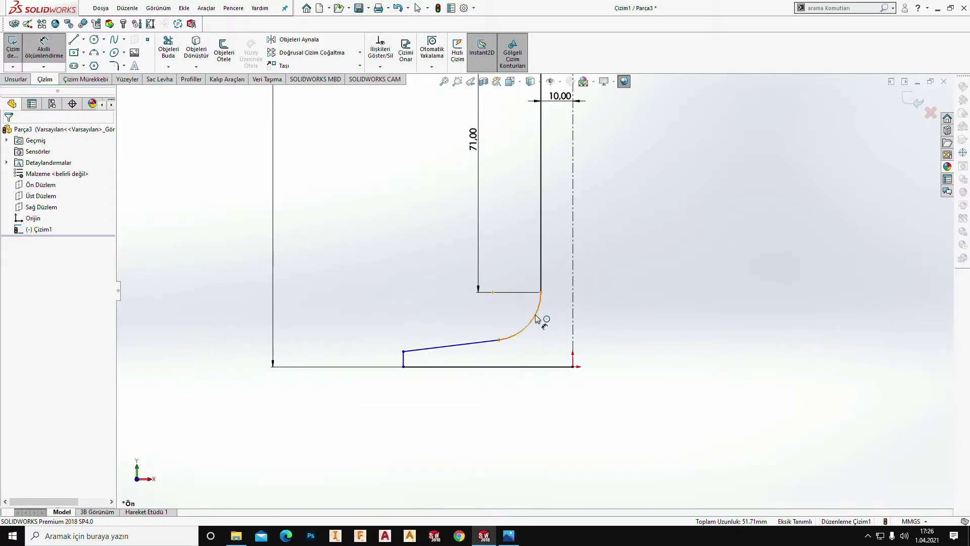
click(537, 319)
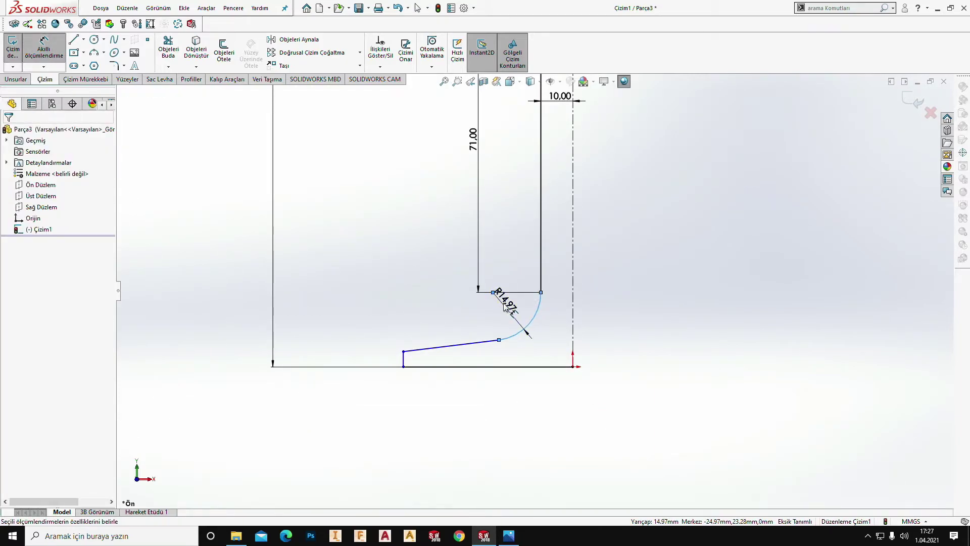
click(504, 306)
text(15)
key(Return)
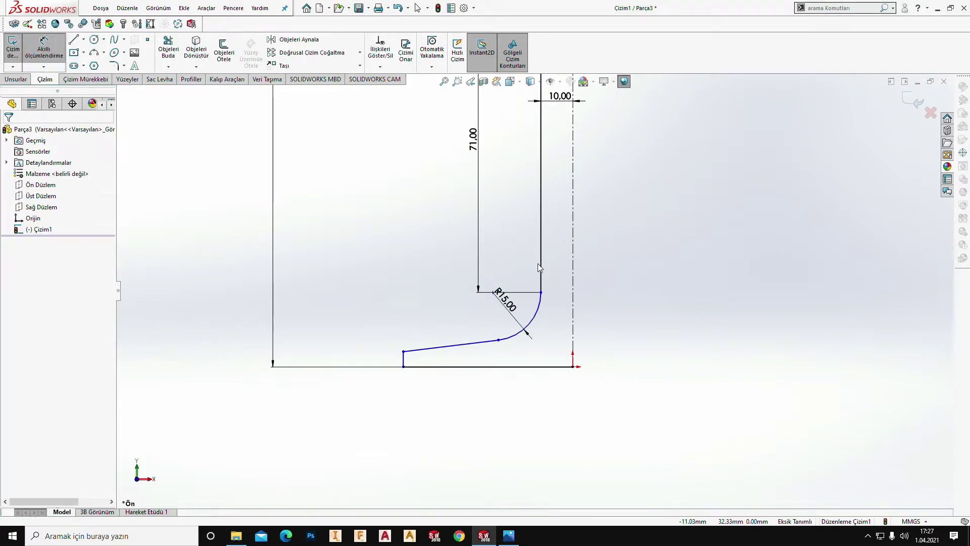
key(Escape)
Step: Make the long vertical line tangent to the R15 arc
click(541, 265)
ctrl+click(536, 311)
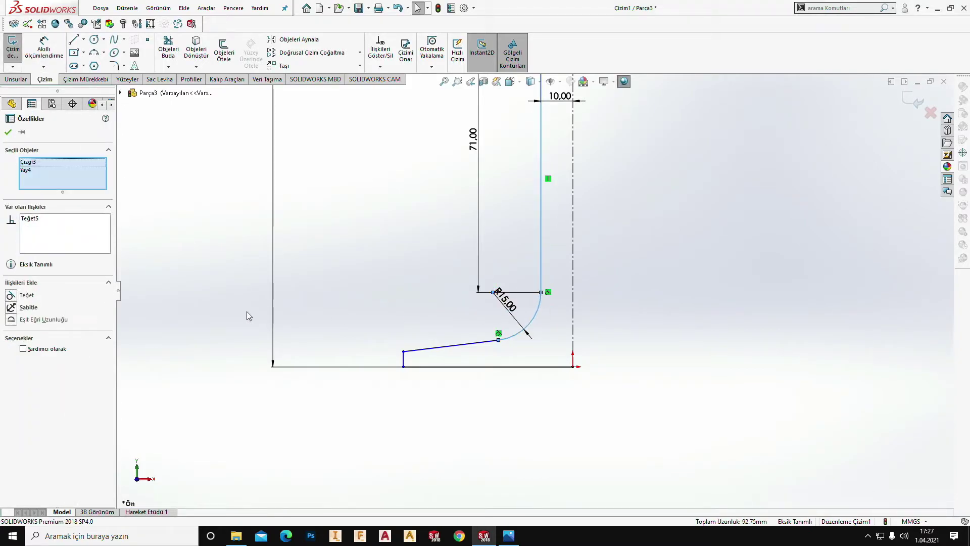
click(11, 296)
key(Escape)
scroll(556, 278, up, 3)
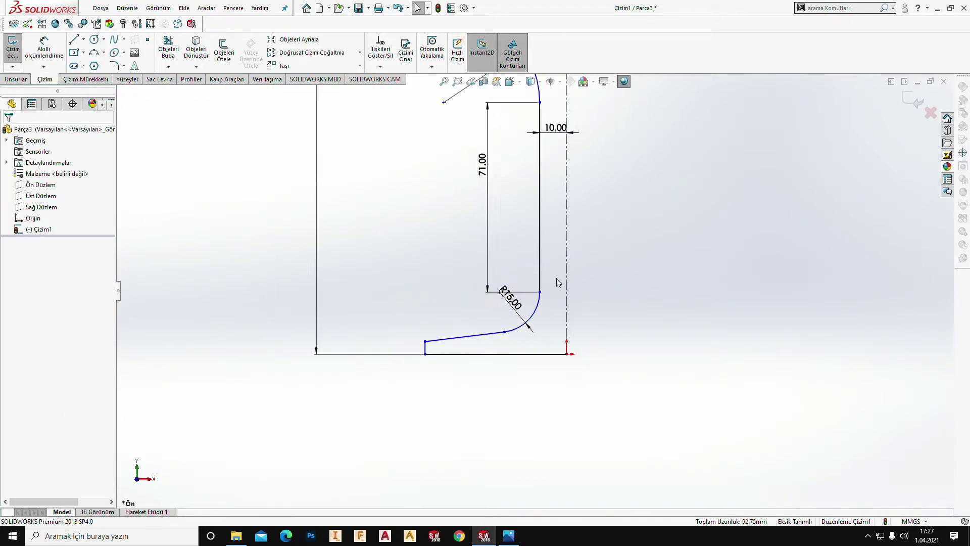
scroll(514, 247, down, 3)
scroll(533, 329, down, 4)
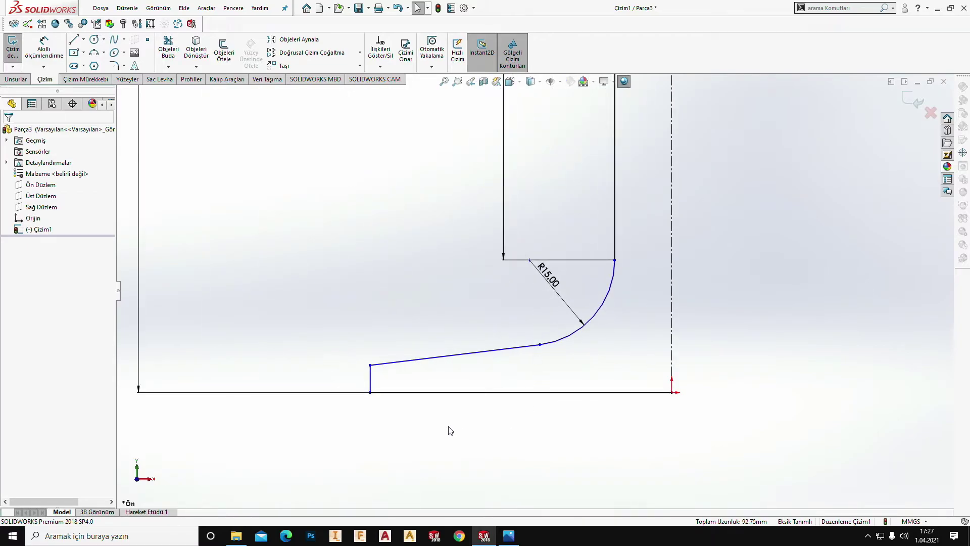
Step: Fillet both corners of the short vertical base edge with R1.50
click(115, 65)
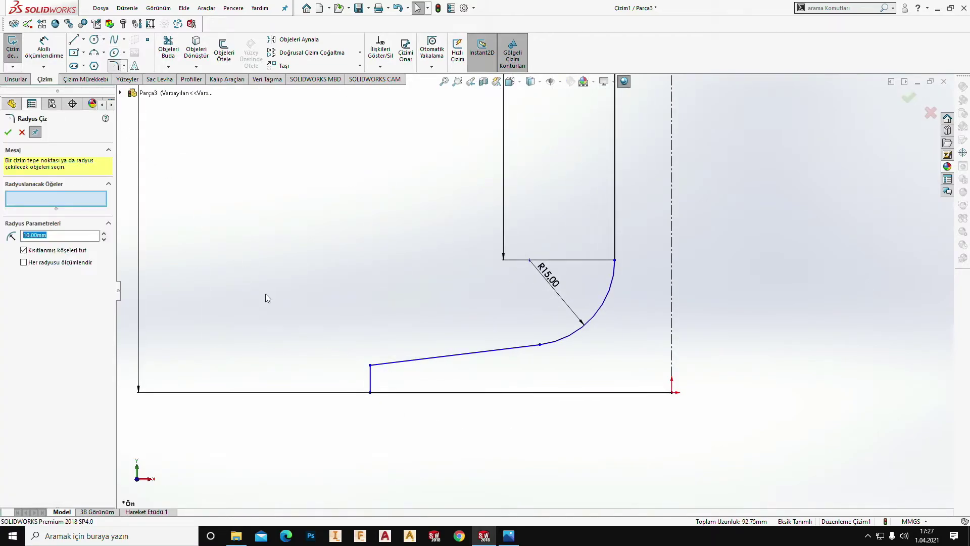
click(370, 365)
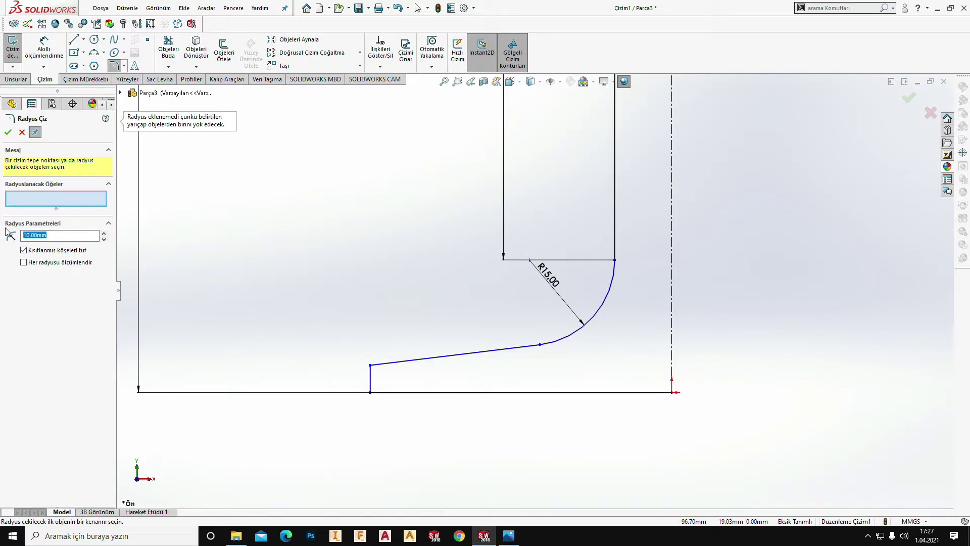
text(150)
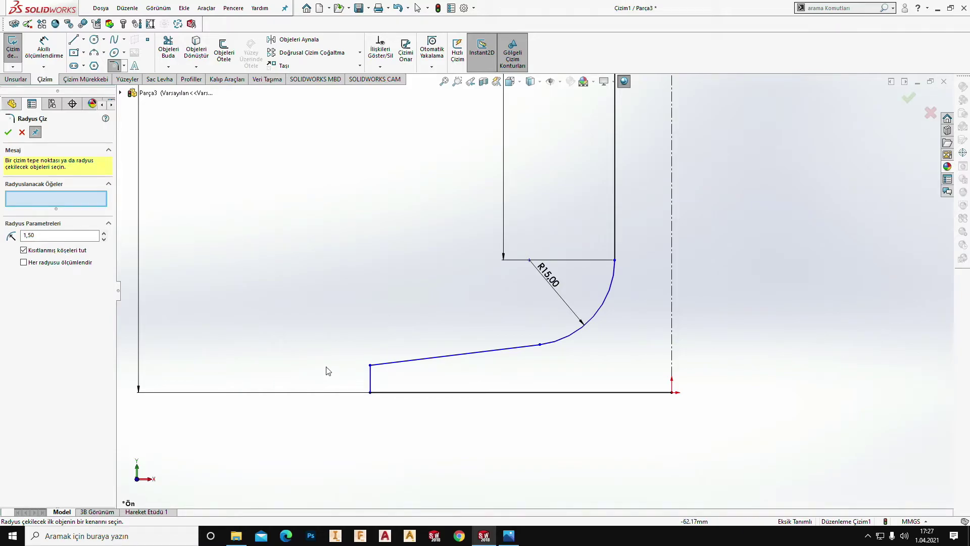
click(371, 365)
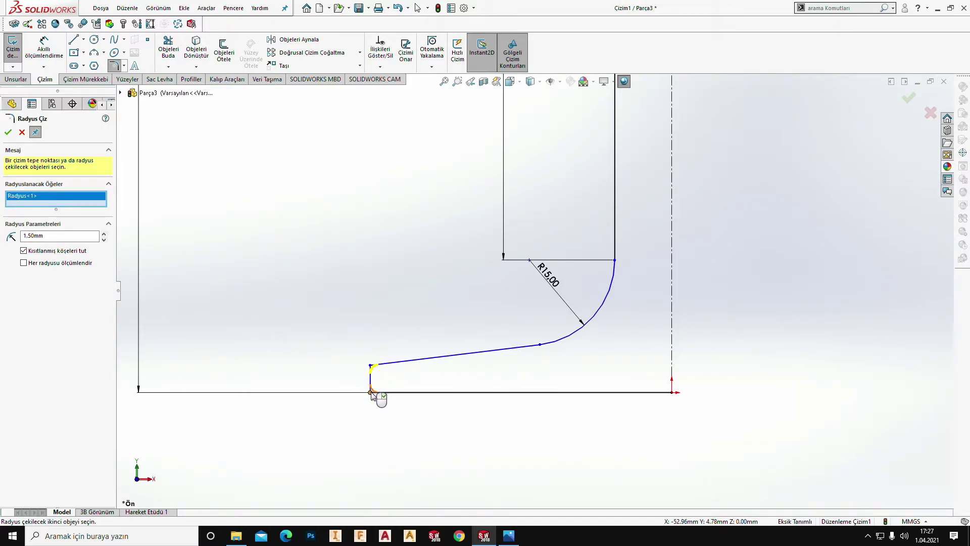
click(371, 392)
click(9, 133)
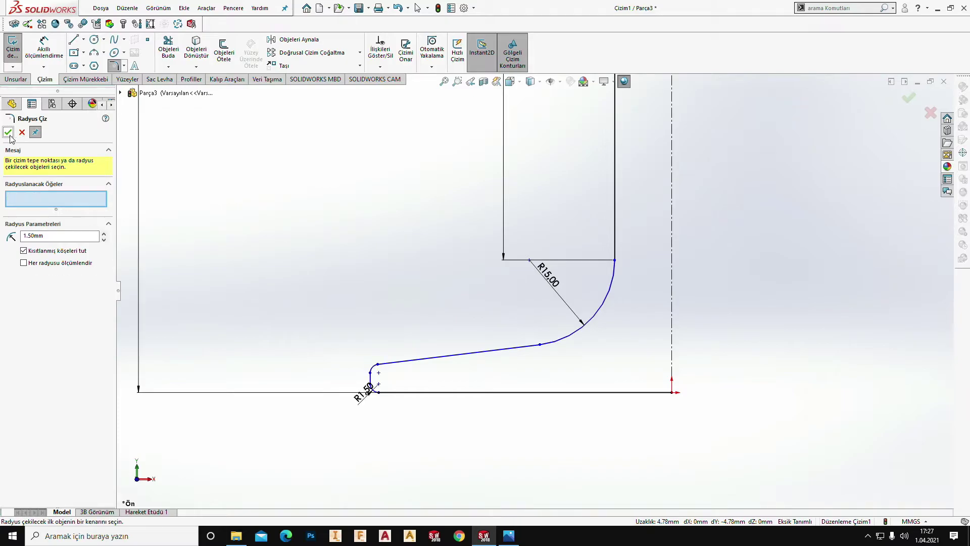
scroll(507, 222, up, 2)
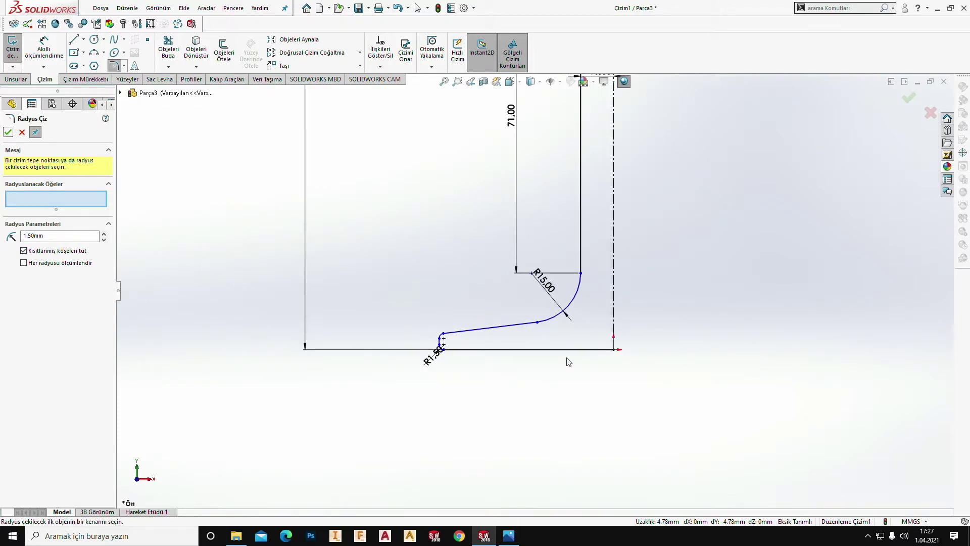
scroll(612, 323, up, 3)
scroll(597, 272, down, 3)
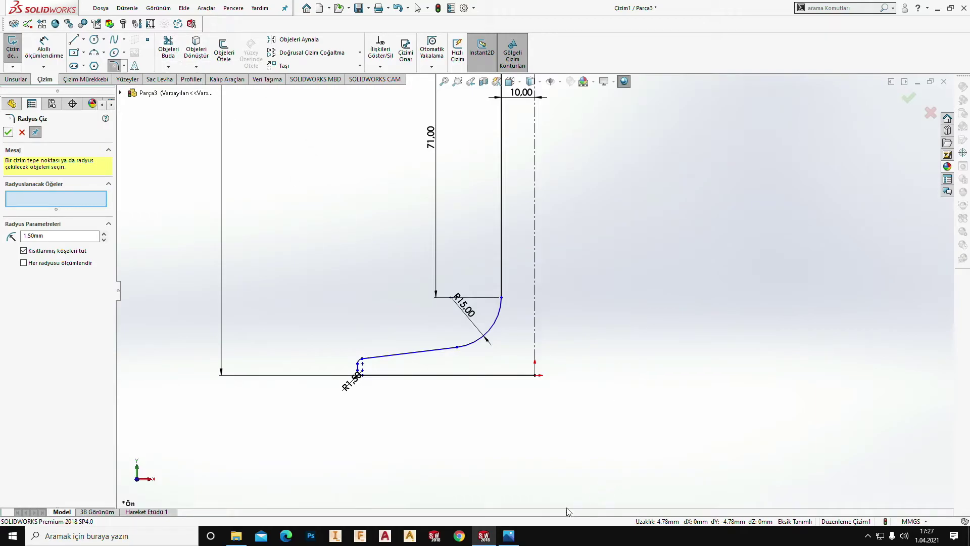
Step: Bring up the wine-glass reference photo from the taskbar
click(509, 536)
scroll(454, 374, up, 2)
scroll(347, 348, up, 2)
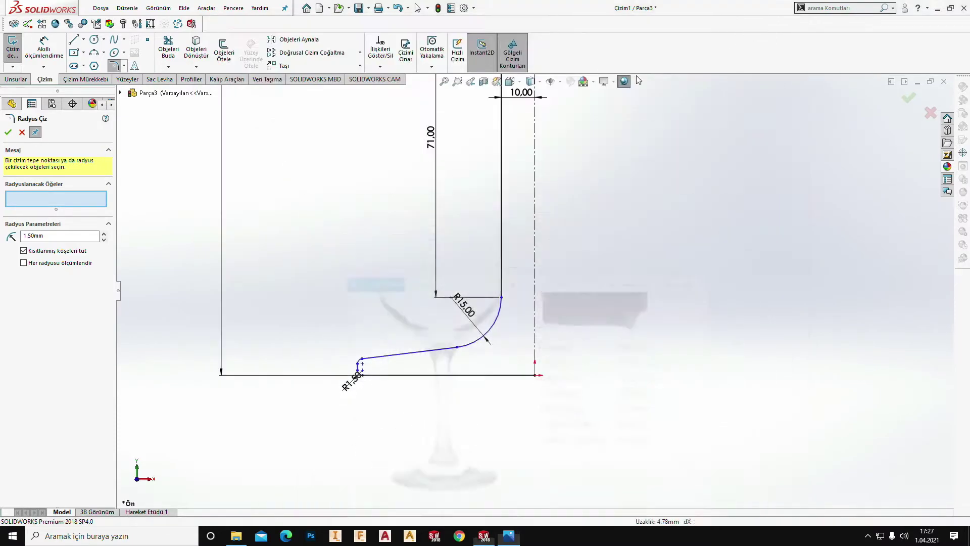
Step: Minimize the Photos reference image to return to the SOLIDWORKS sketch
click(744, 26)
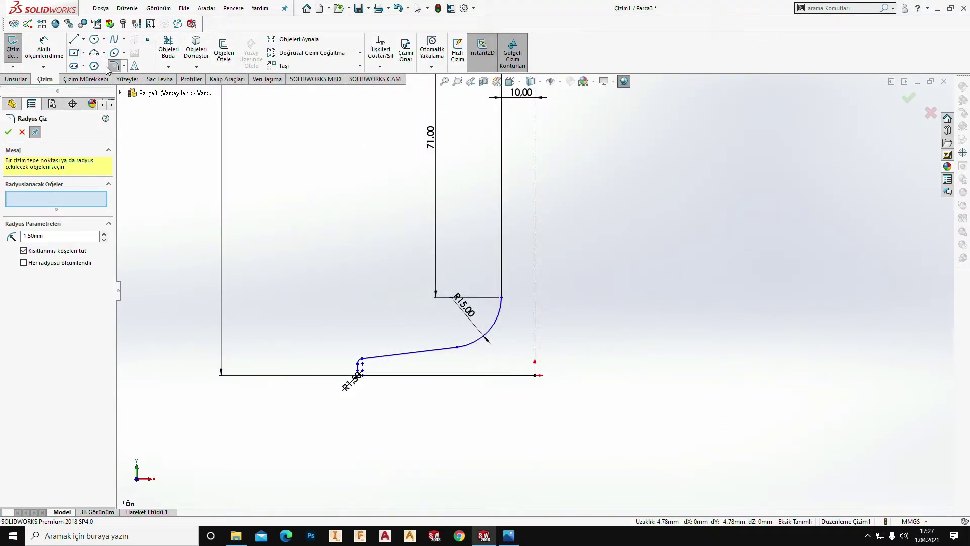
Step: Draw a three-point arc from the bottom line up to the centreline
click(94, 52)
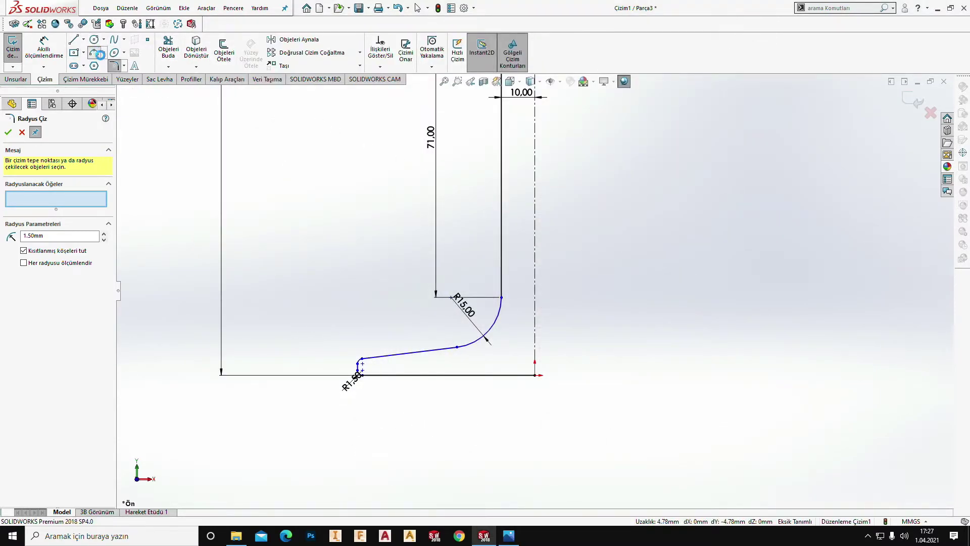
click(507, 375)
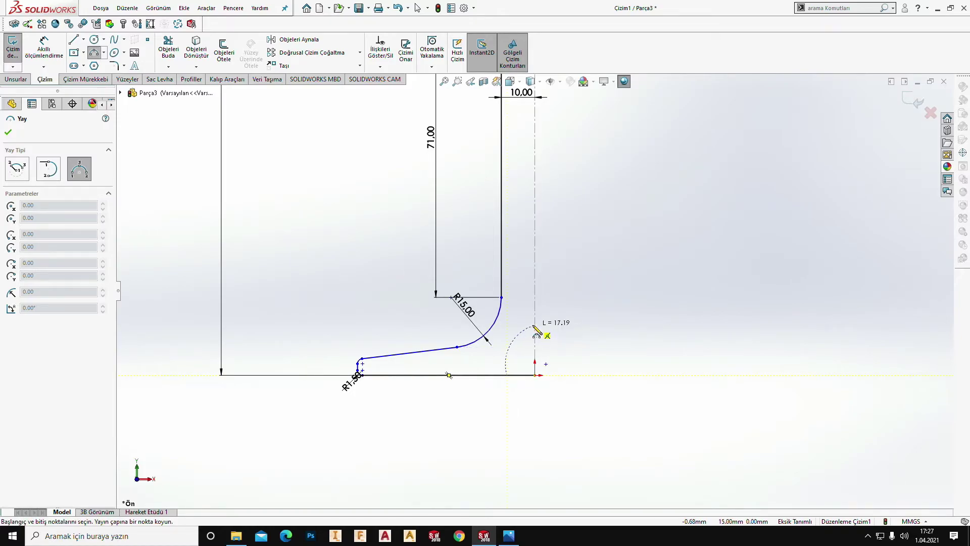
click(535, 331)
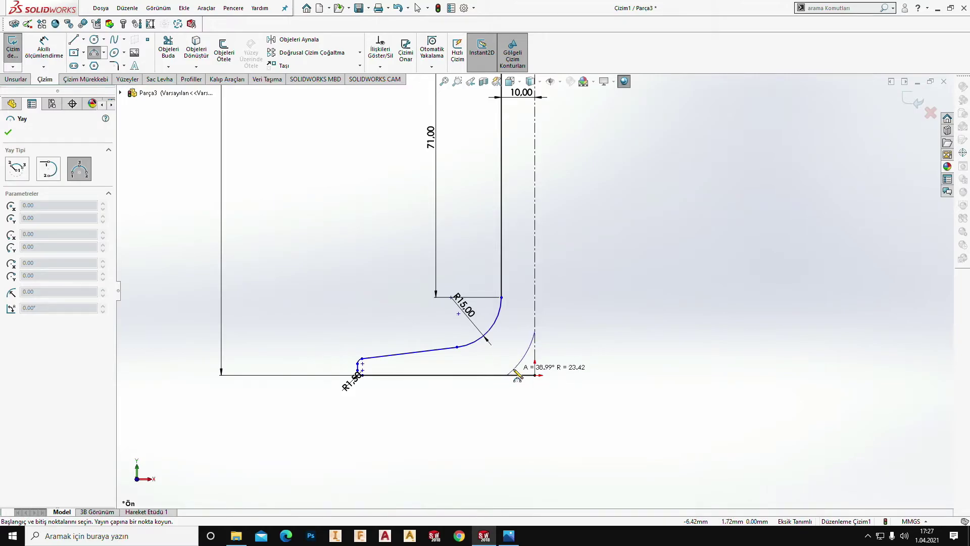
click(516, 376)
key(Escape)
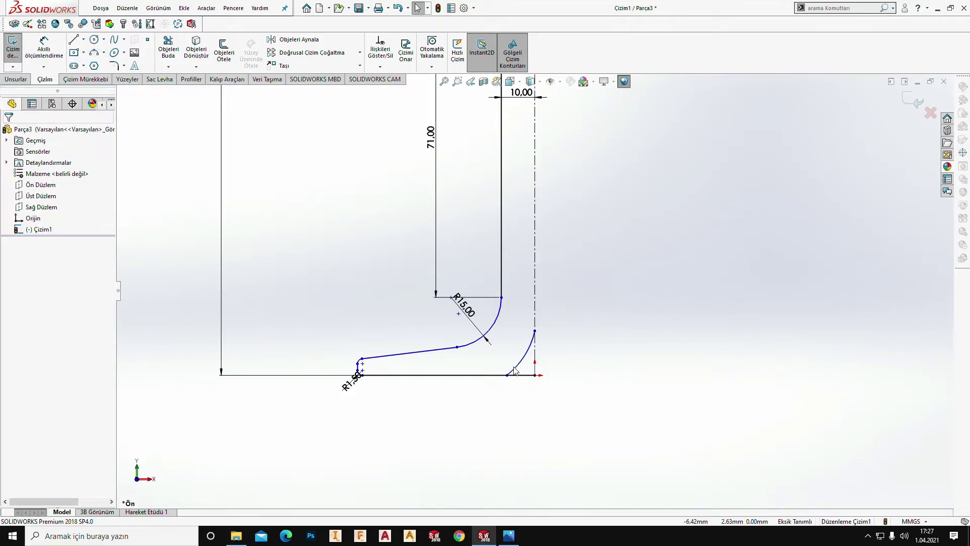
click(172, 49)
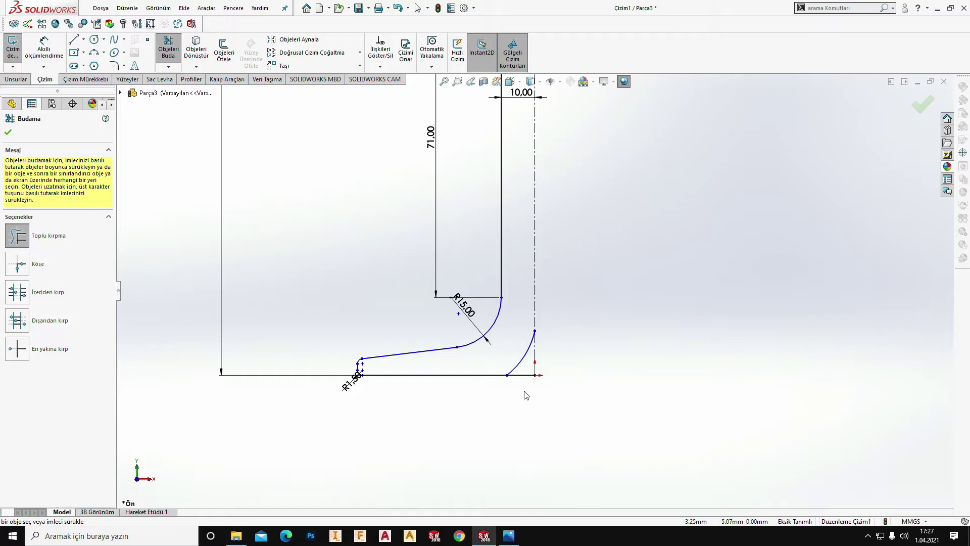
key(Escape)
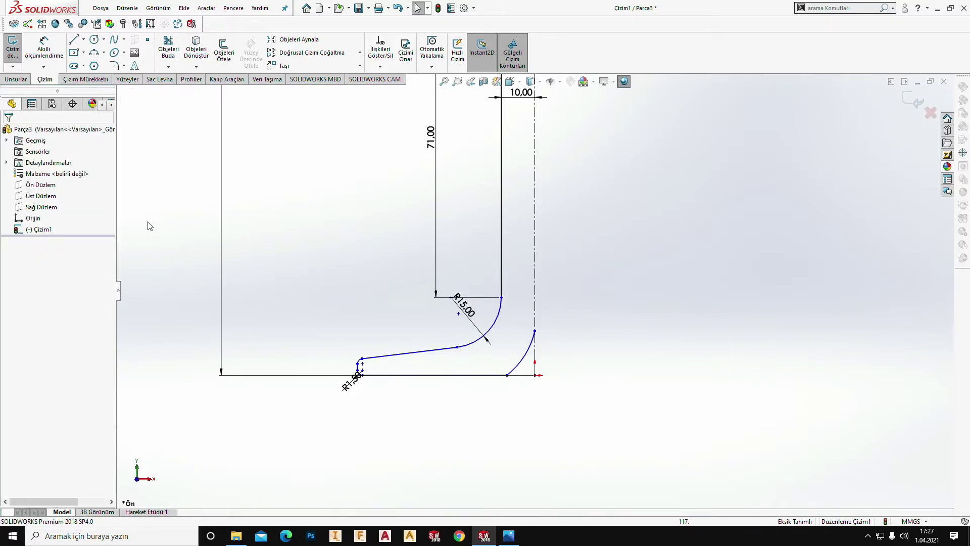
Step: Make the new arc tangent to the bottom line
click(515, 372)
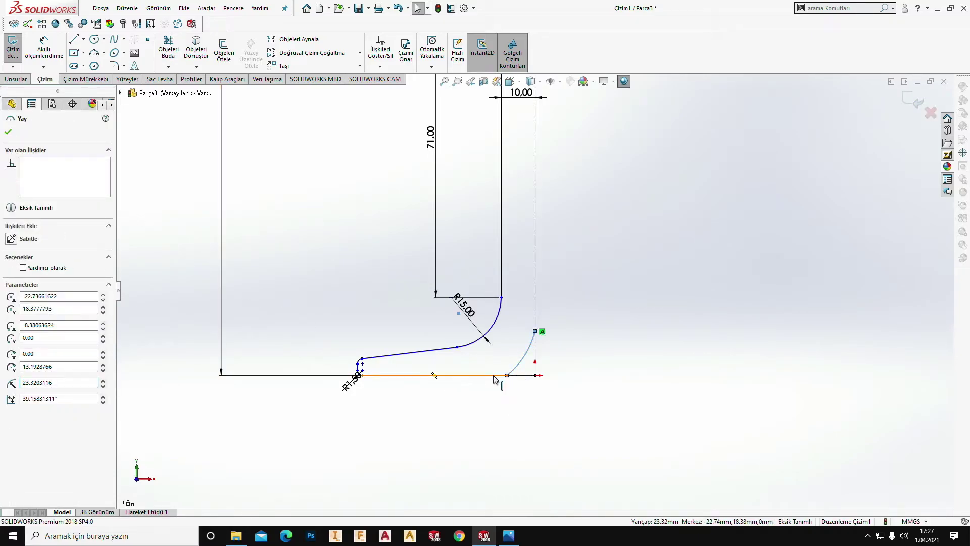
ctrl+click(495, 375)
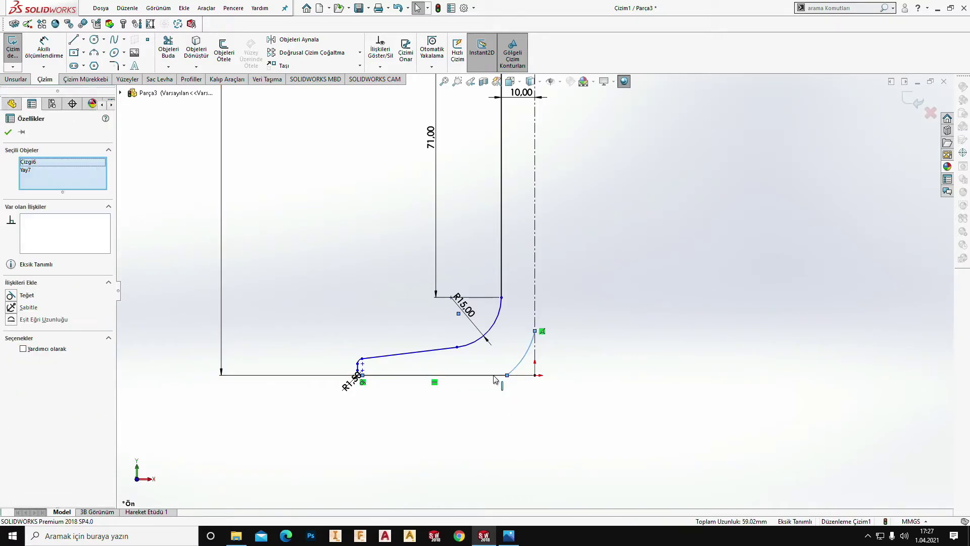
click(11, 295)
click(423, 405)
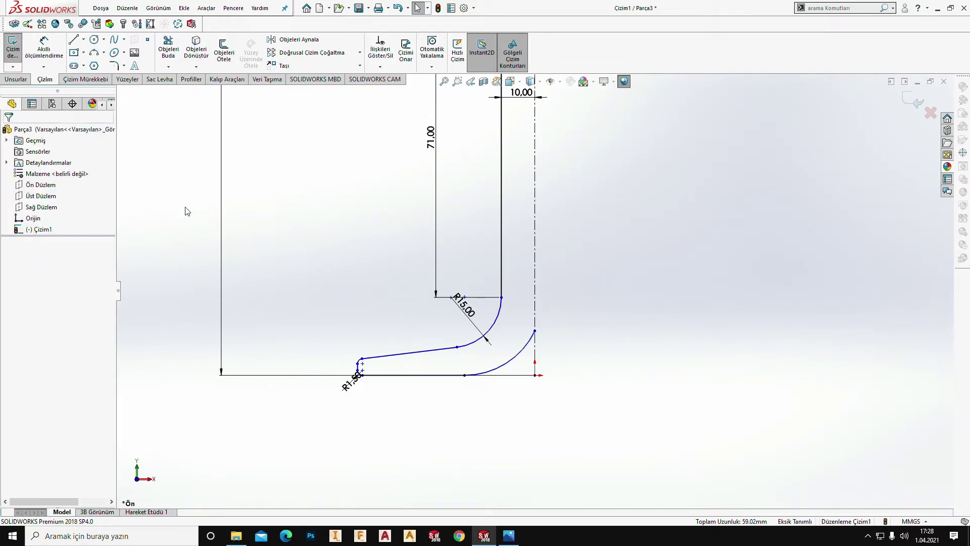
click(44, 48)
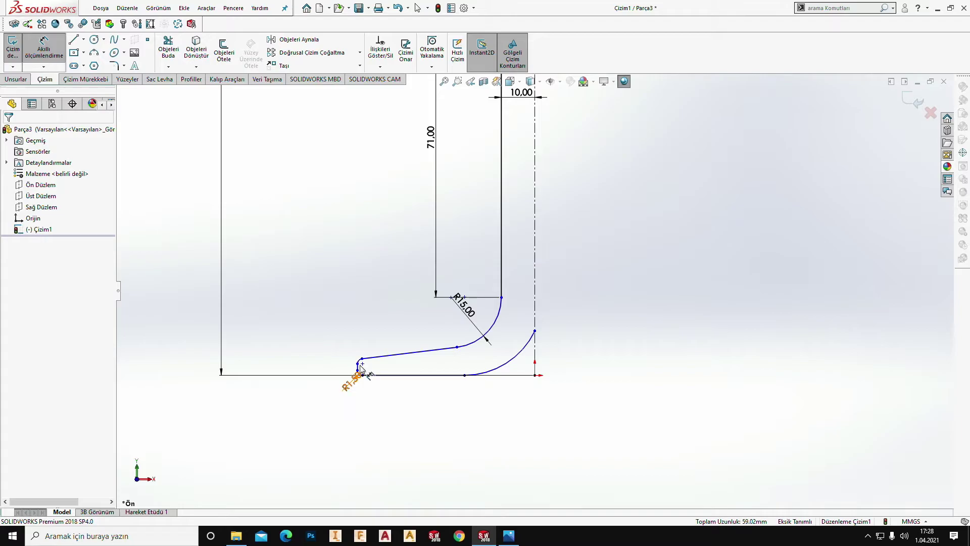
Step: Dimension the short base edge 40 mm from the centreline for an 80 mm foot
scroll(357, 364, down, 5)
click(419, 342)
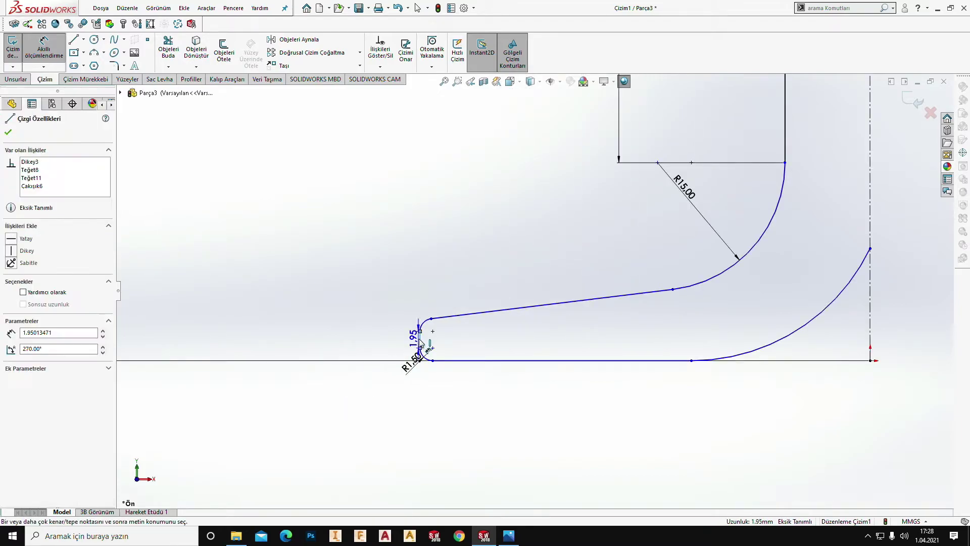
click(870, 361)
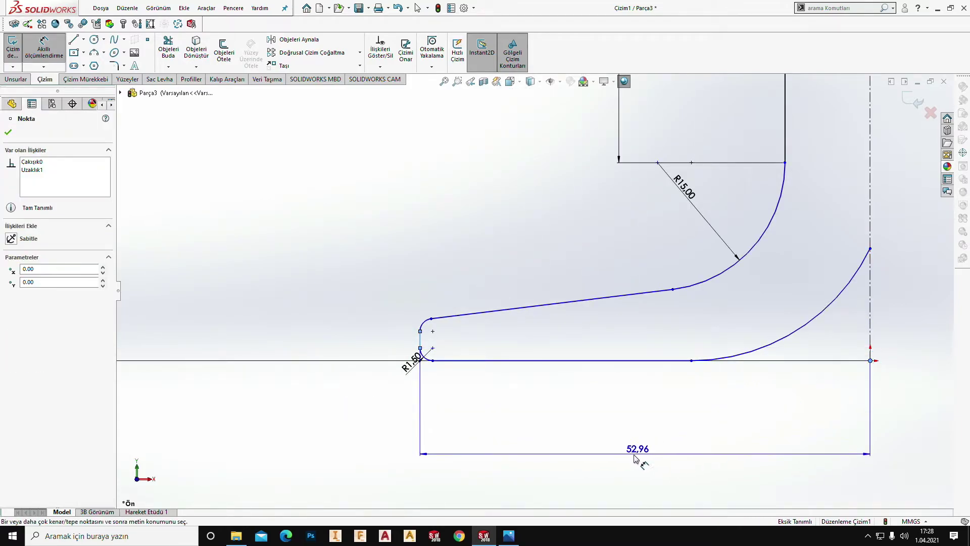
click(624, 454)
text(40)
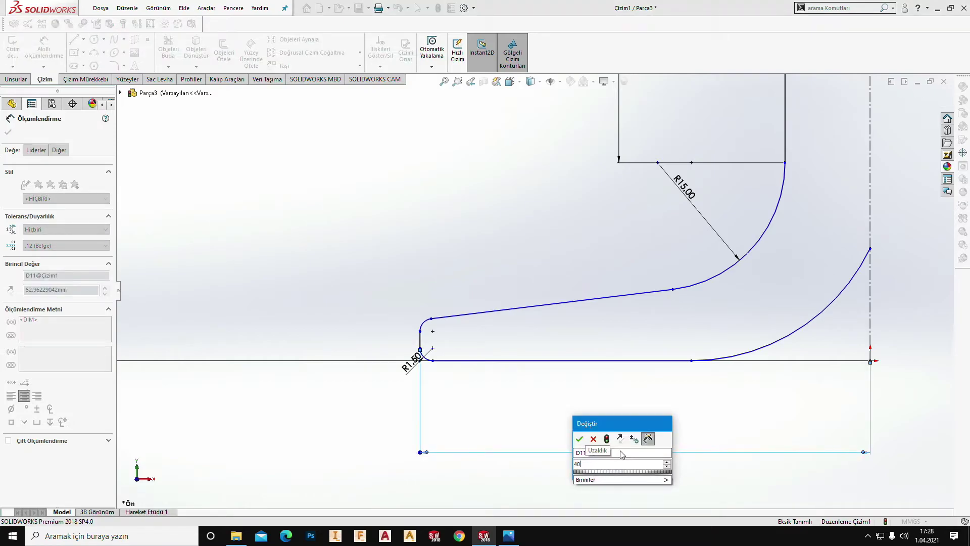
key(Return)
key(Escape)
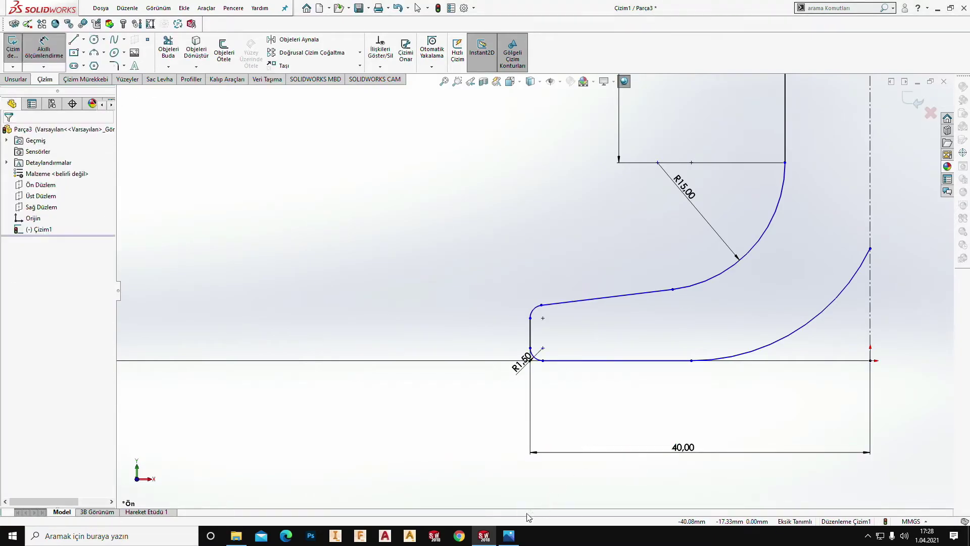
key(Escape)
Step: Bring up 1_org_zoom.jpg to check the 213 mm height and 80 mm base diameter
click(508, 535)
scroll(580, 338, up, 1)
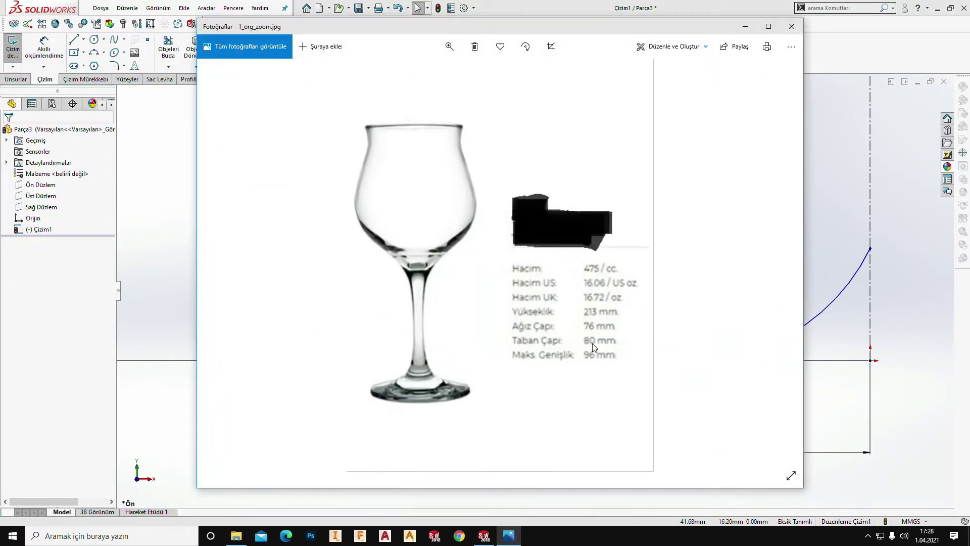
scroll(590, 359, up, 1)
scroll(590, 358, down, 2)
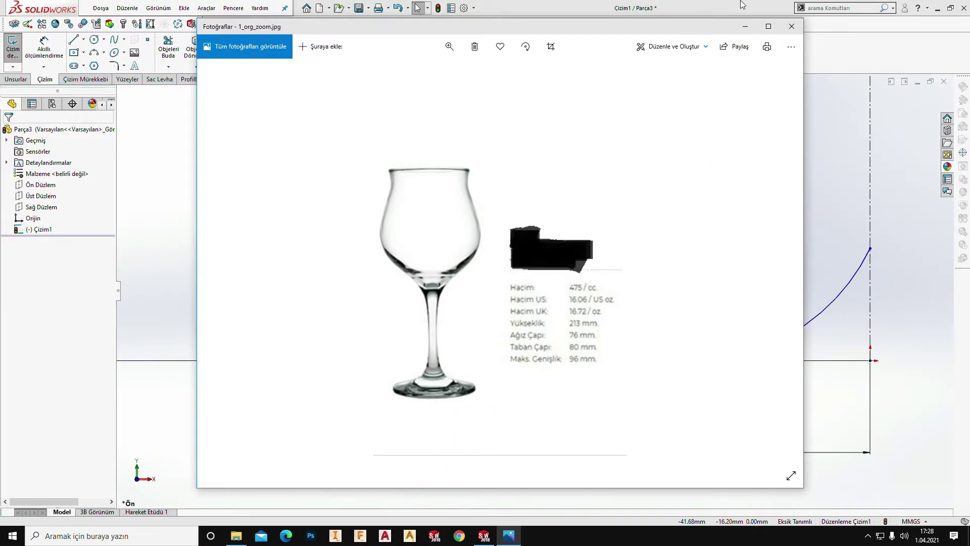
Step: Minimize the reference photo and zoom and pan to the foot of the profile
click(745, 27)
scroll(781, 314, up, 2)
scroll(781, 315, up, 2)
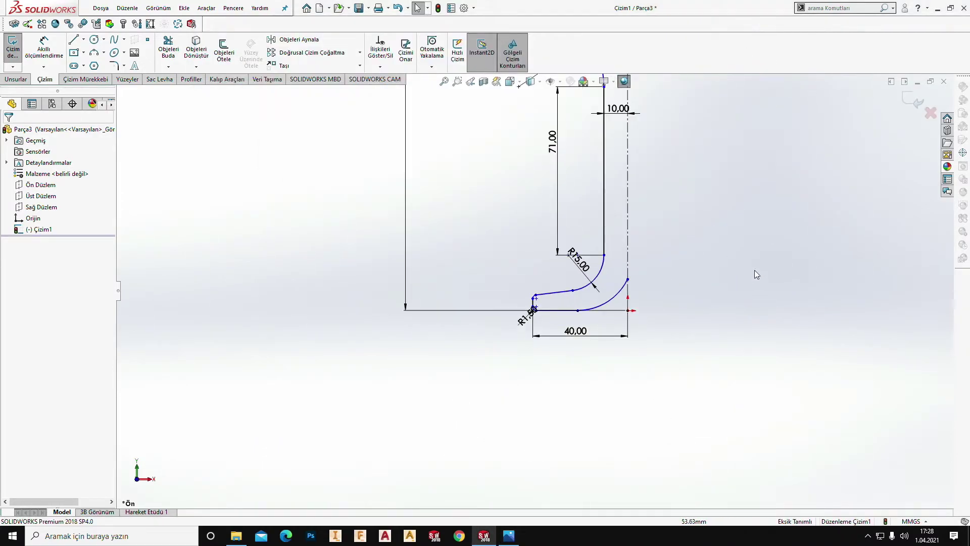
ctrl+middle_drag(753, 270, 670, 273)
scroll(447, 310, down, 2)
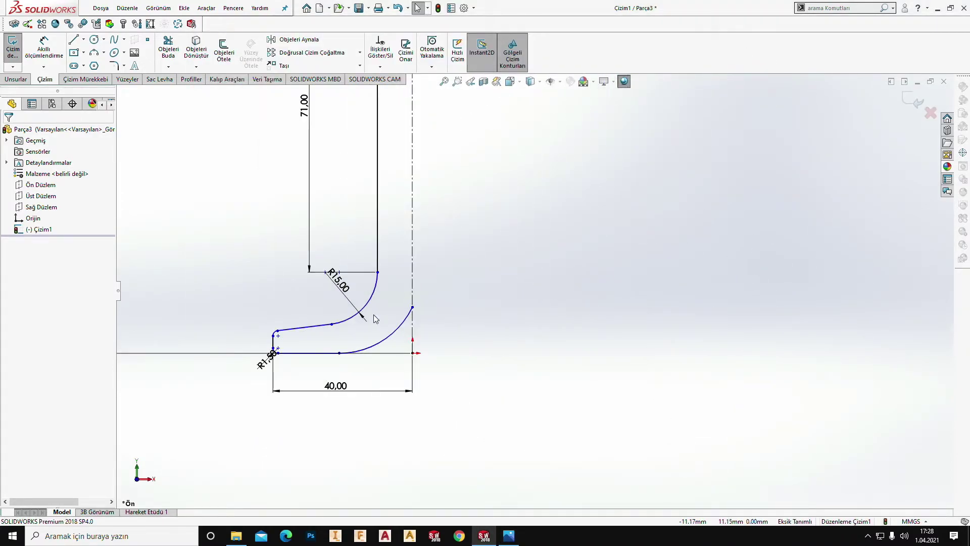
scroll(345, 312, up, 3)
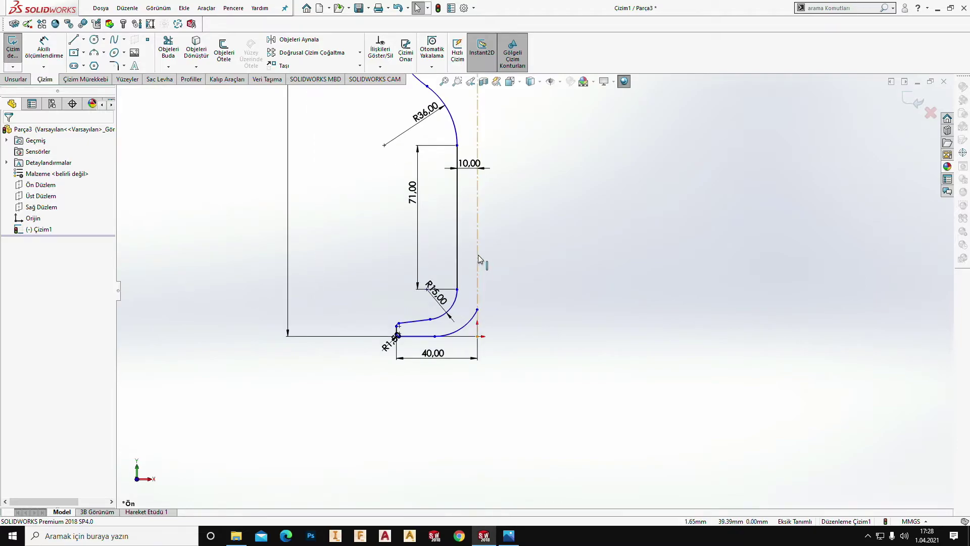
ctrl+middle_drag(477, 254, 544, 235)
scroll(513, 290, down, 3)
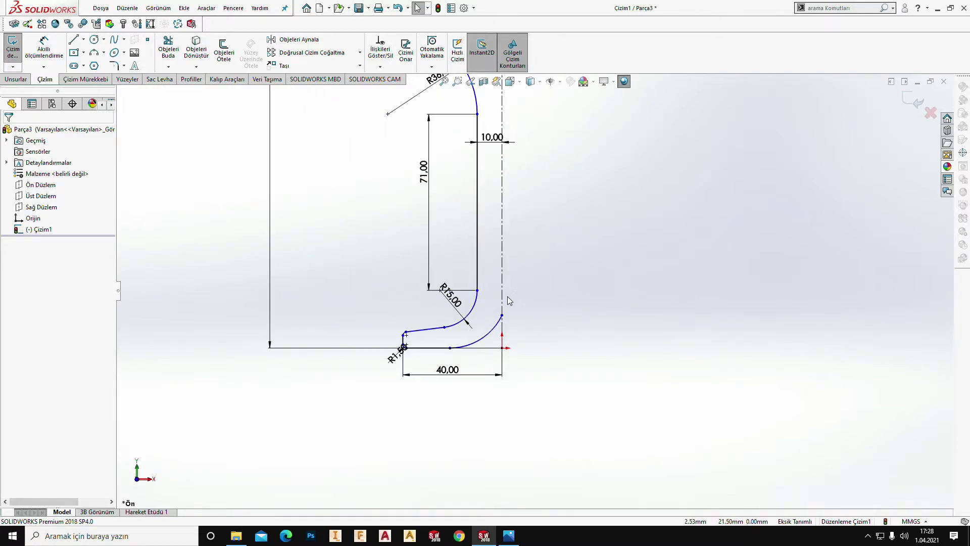
scroll(478, 328, down, 2)
Step: Dimension the foot's lower arc to a 20 mm radius
click(43, 47)
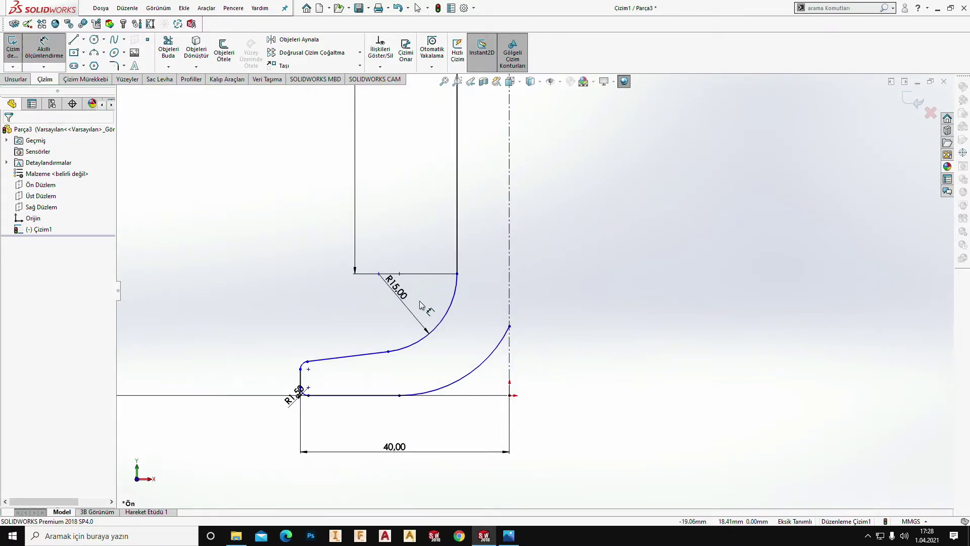
click(462, 373)
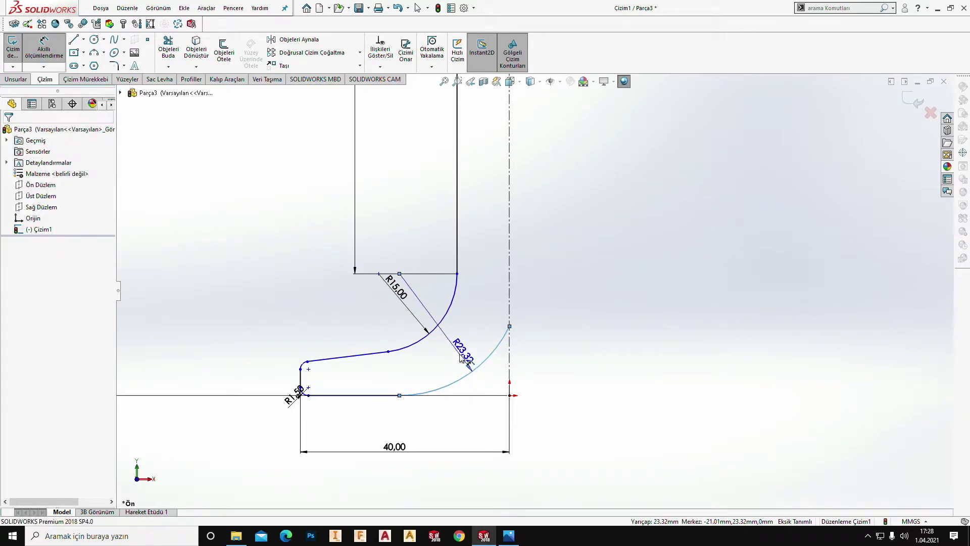
click(443, 358)
text(20.00mm)
key(Return)
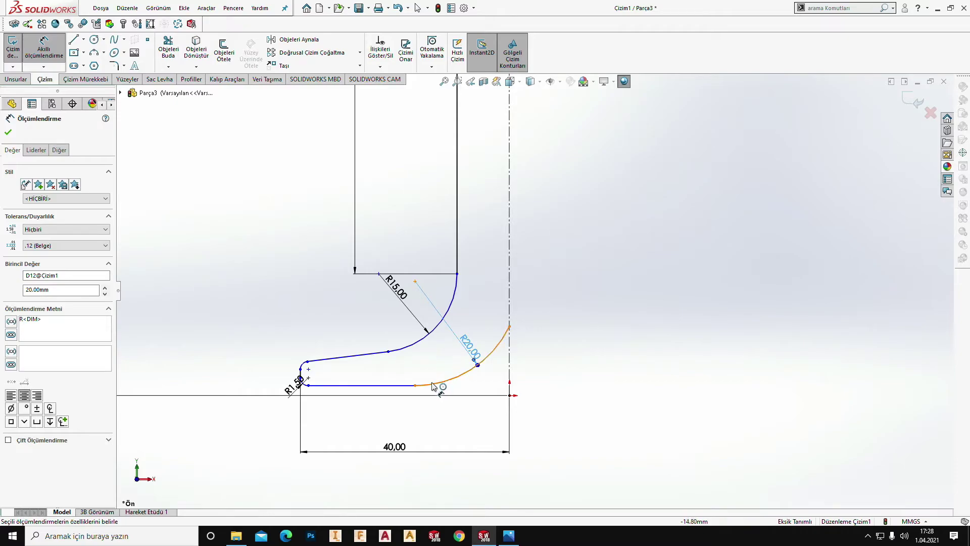
key(Escape)
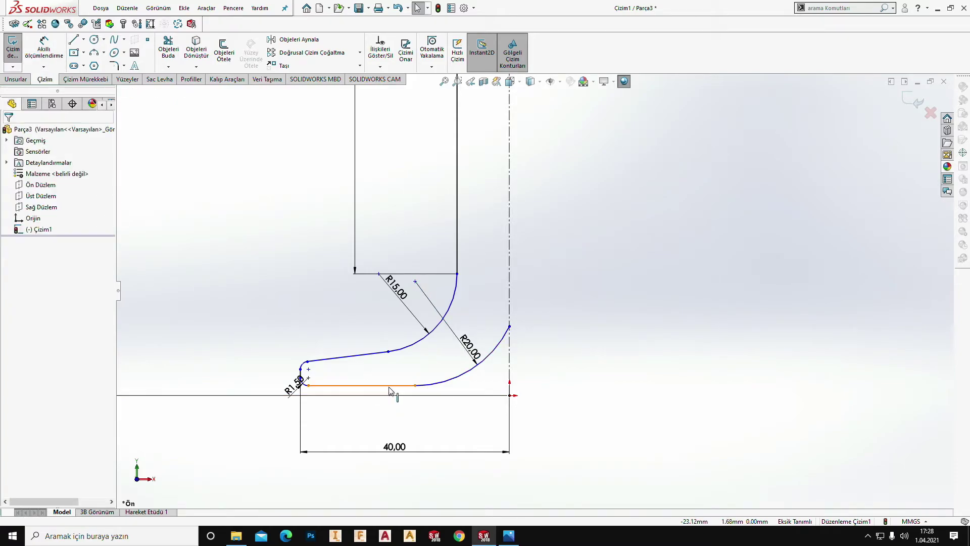
Step: Add a Horizontal relation between the origin and the foot's bottom-line endpoints
click(509, 396)
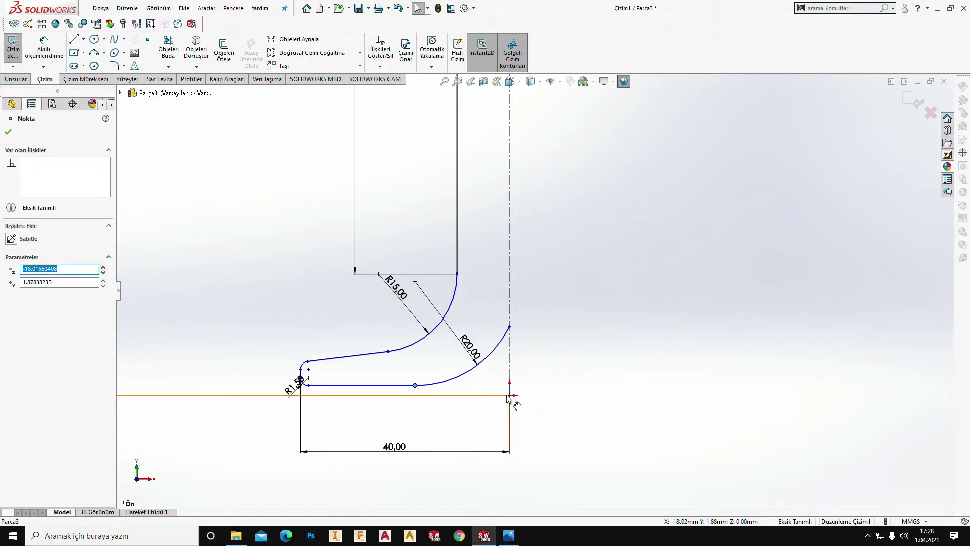
ctrl+click(509, 398)
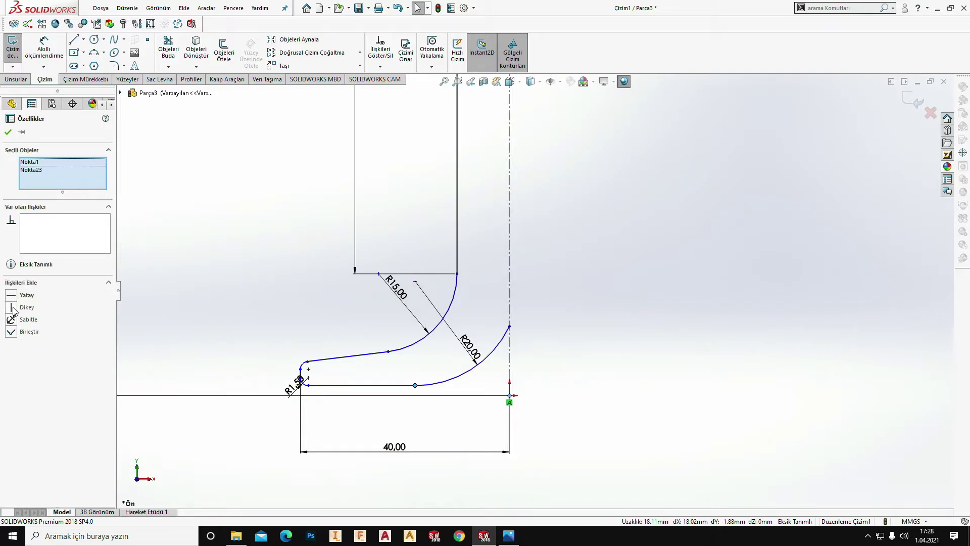
ctrl+click(309, 385)
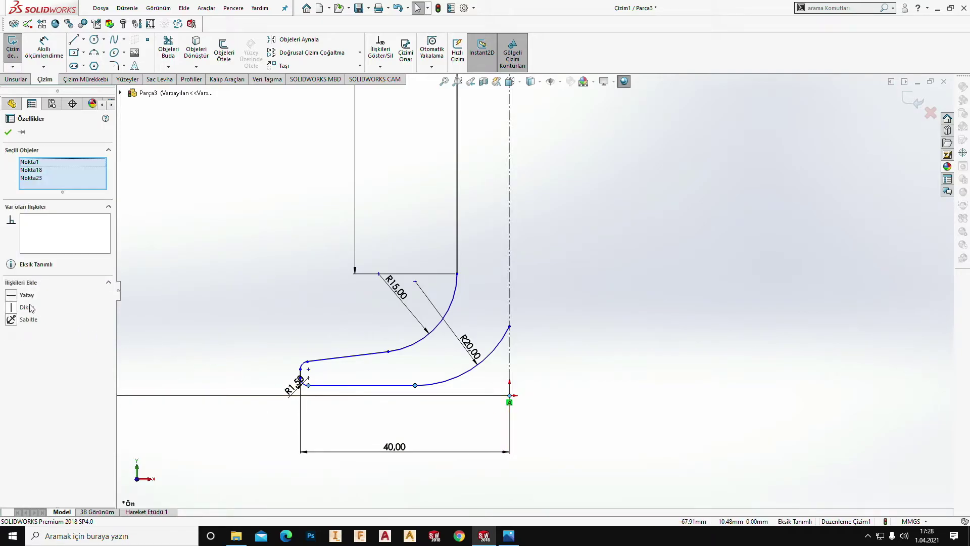
click(11, 296)
click(502, 379)
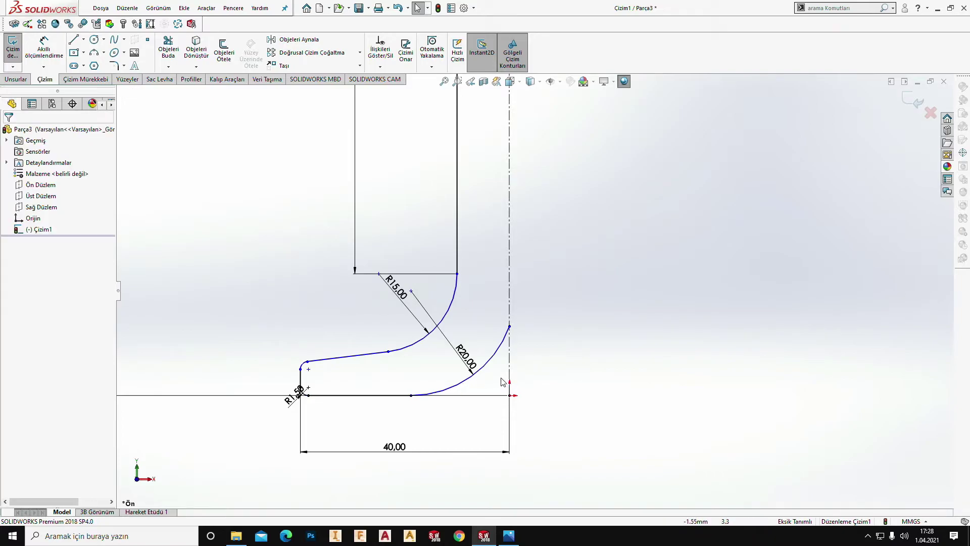
scroll(502, 377, down, 2)
Step: Review the full profile, then start a Revolved Boss/Base from the Features tools
scroll(495, 368, up, 4)
scroll(457, 351, up, 1)
scroll(458, 351, up, 3)
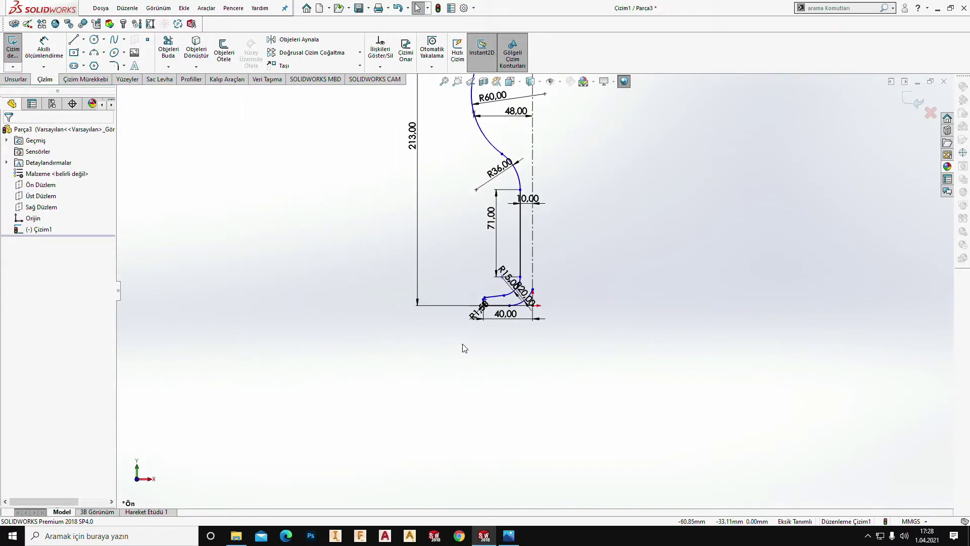
scroll(462, 344, up, 1)
scroll(505, 258, down, 1)
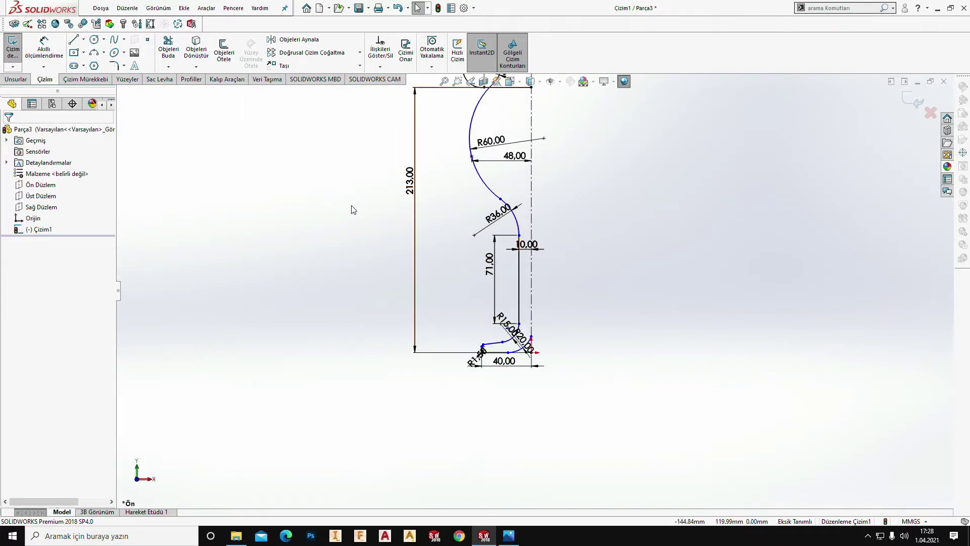
scroll(530, 331, down, 1)
scroll(536, 331, down, 3)
scroll(539, 332, down, 2)
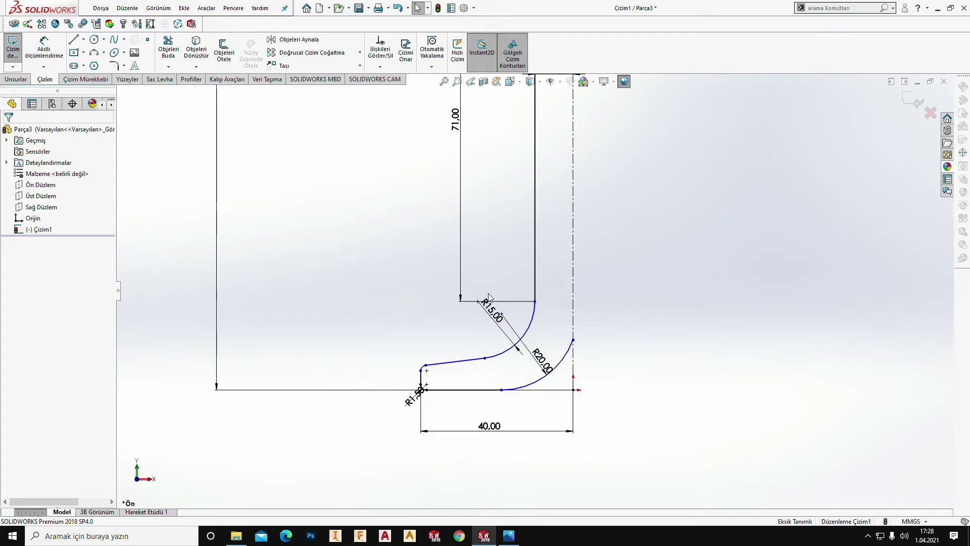
click(17, 79)
click(56, 53)
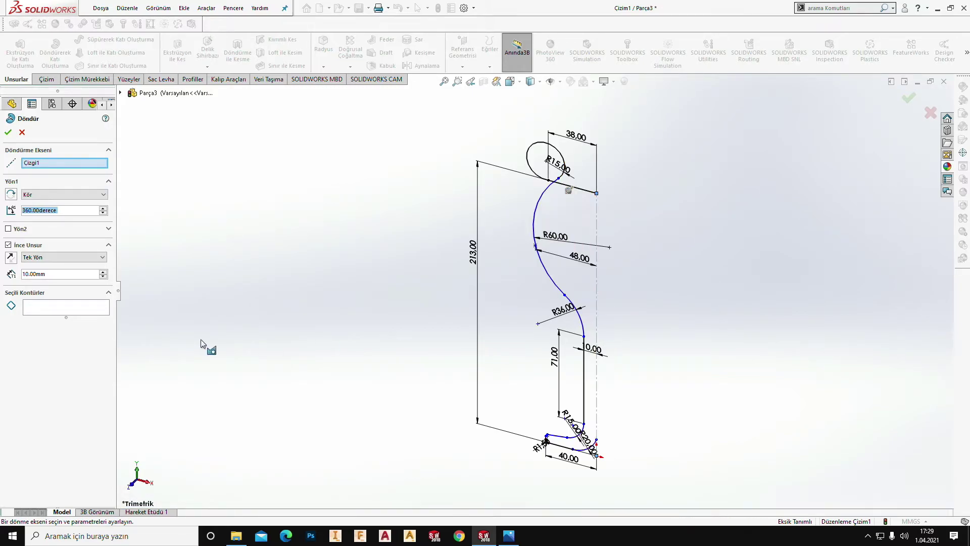
click(52, 309)
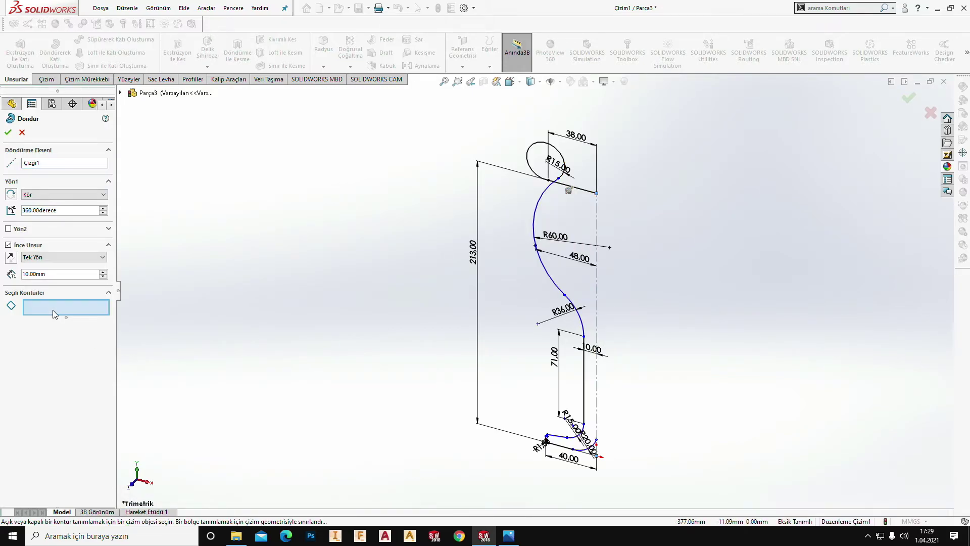
click(9, 244)
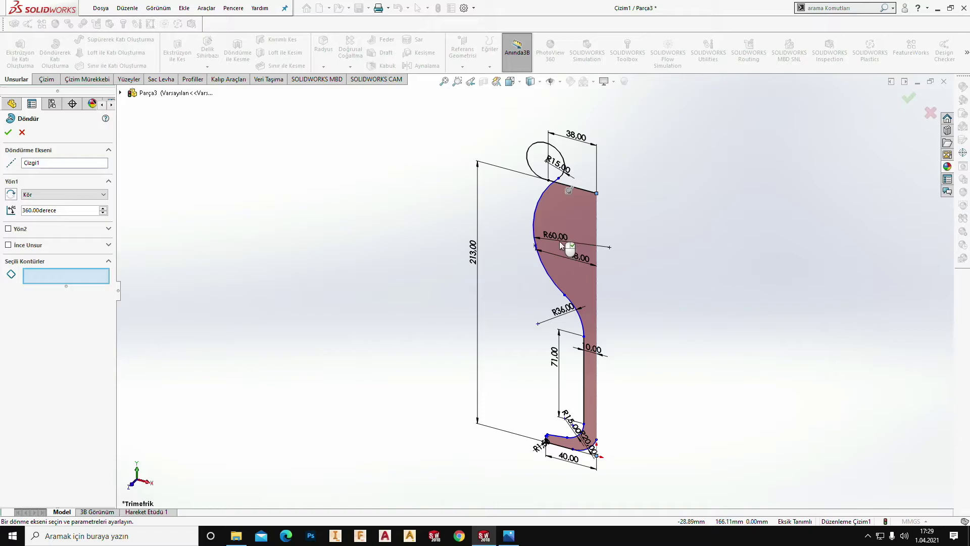
key(Escape)
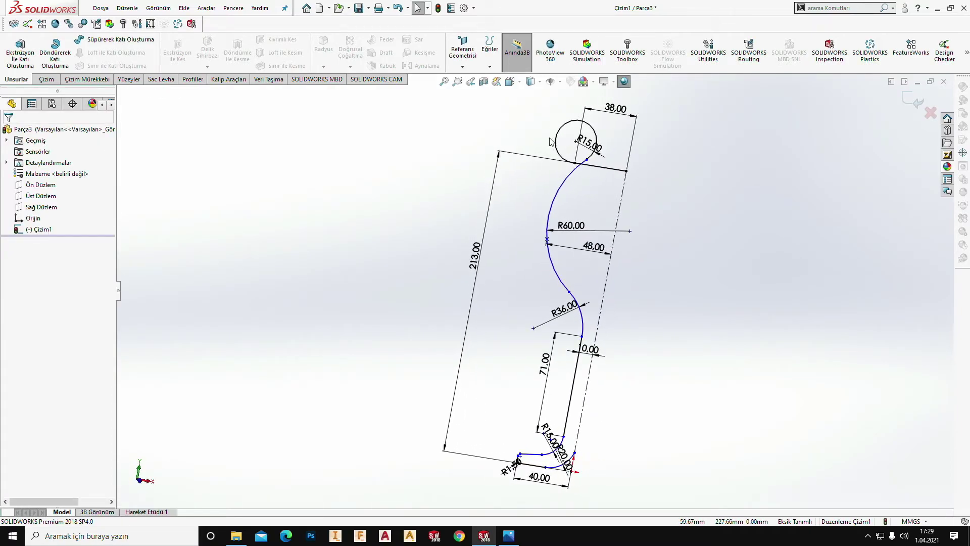
Step: Power-trim away the R15 circle at the top of the profile
scroll(599, 127, down, 3)
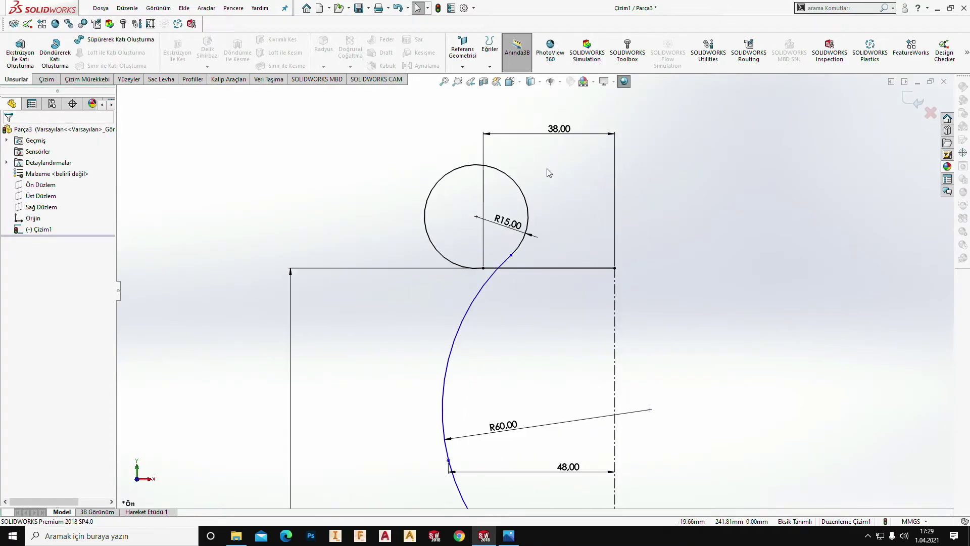
scroll(546, 168, down, 3)
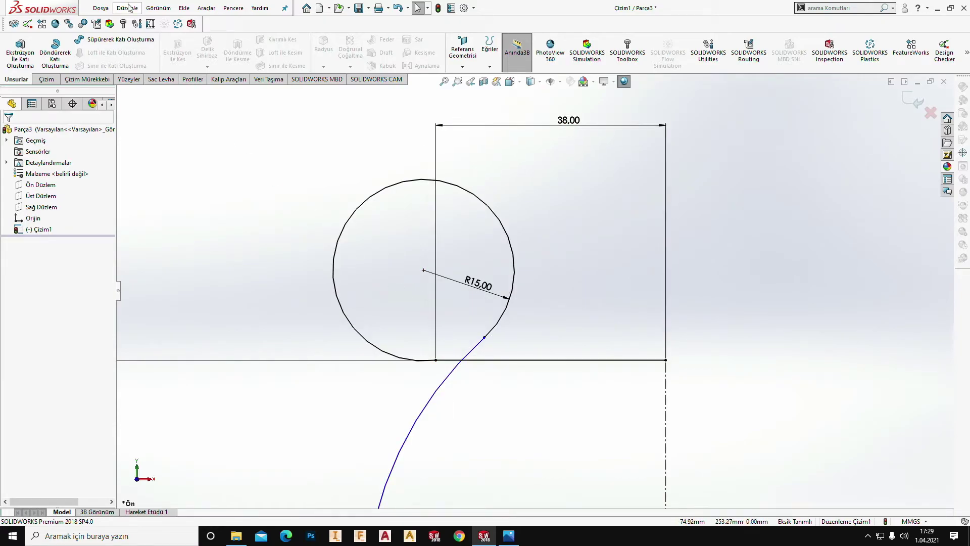
click(46, 79)
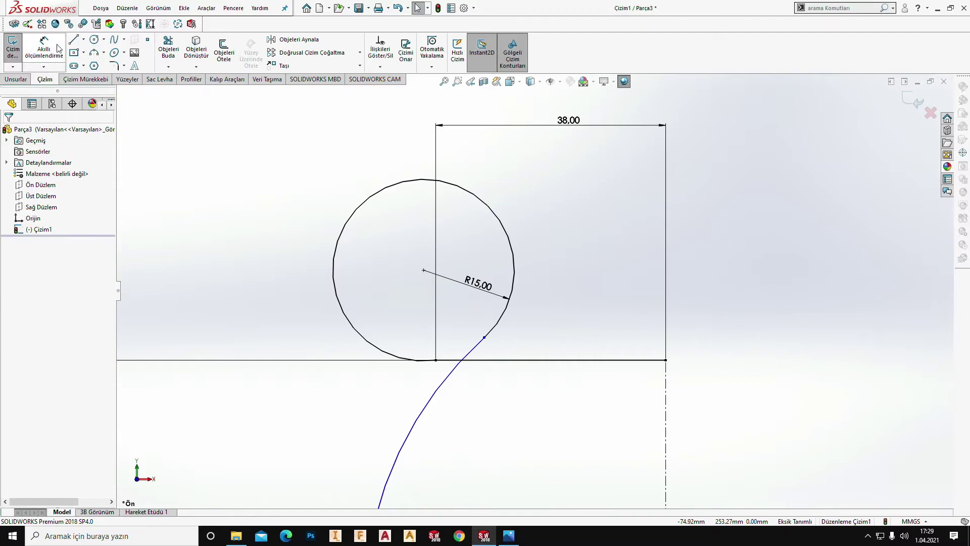
click(177, 49)
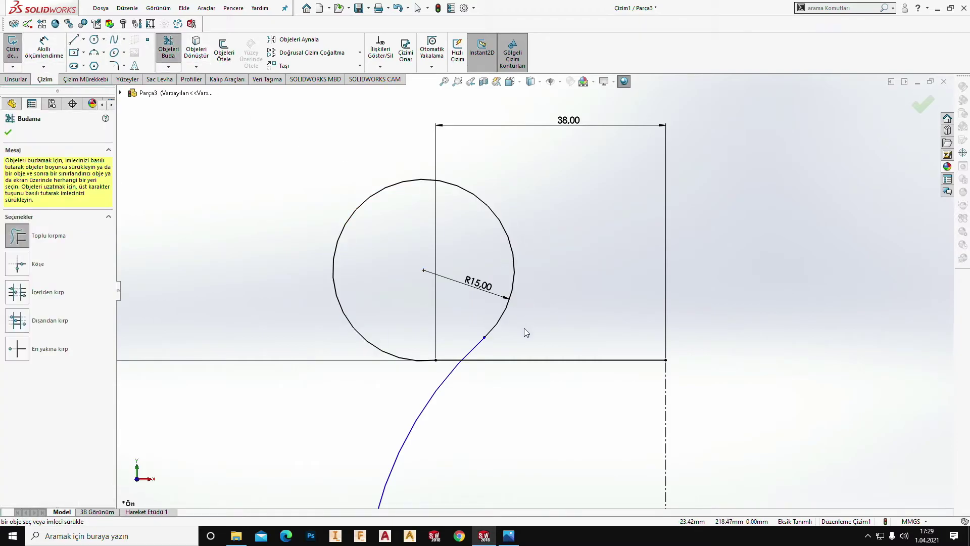
drag(511, 313, 459, 345)
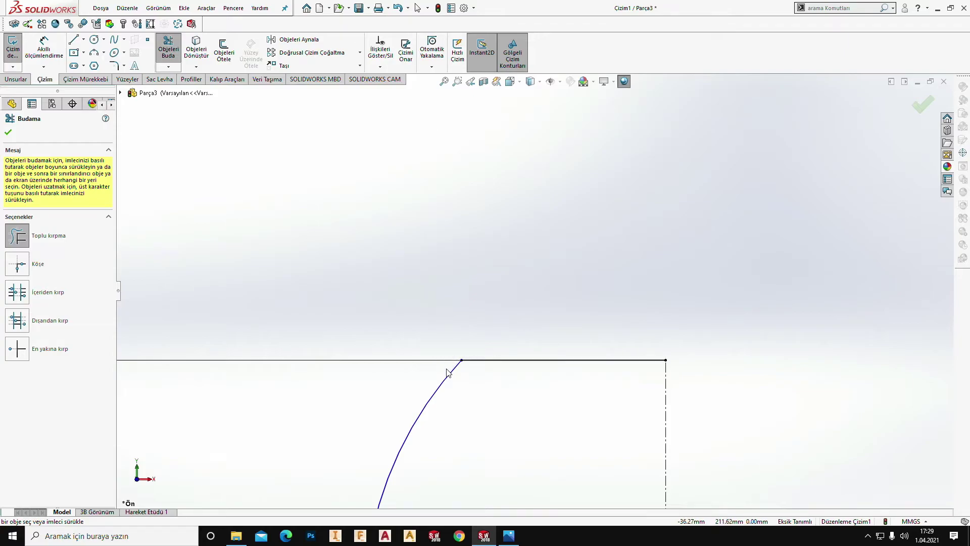
key(Escape)
Step: Open Sketch Fillet and dismiss it without applying any rounding
scroll(508, 334, up, 2)
scroll(515, 316, down, 2)
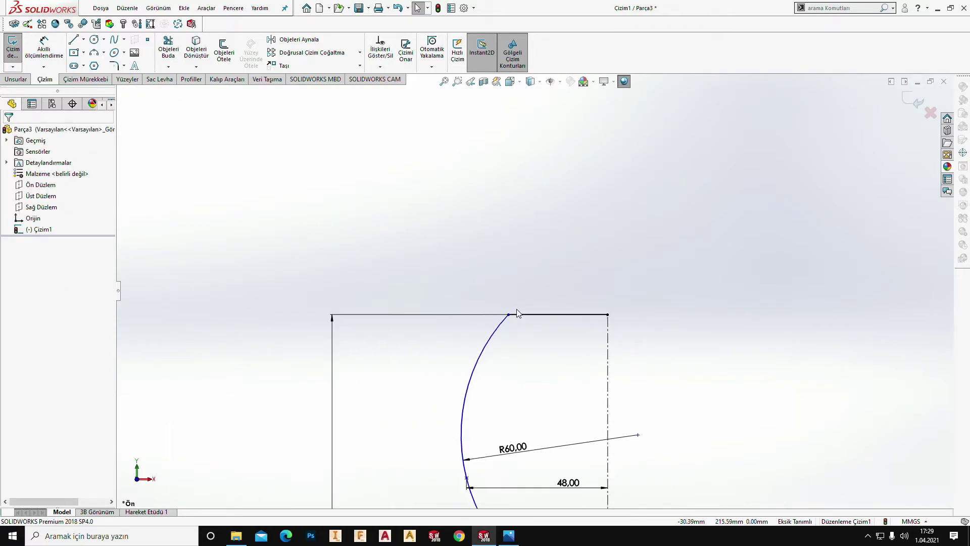
scroll(515, 313, down, 1)
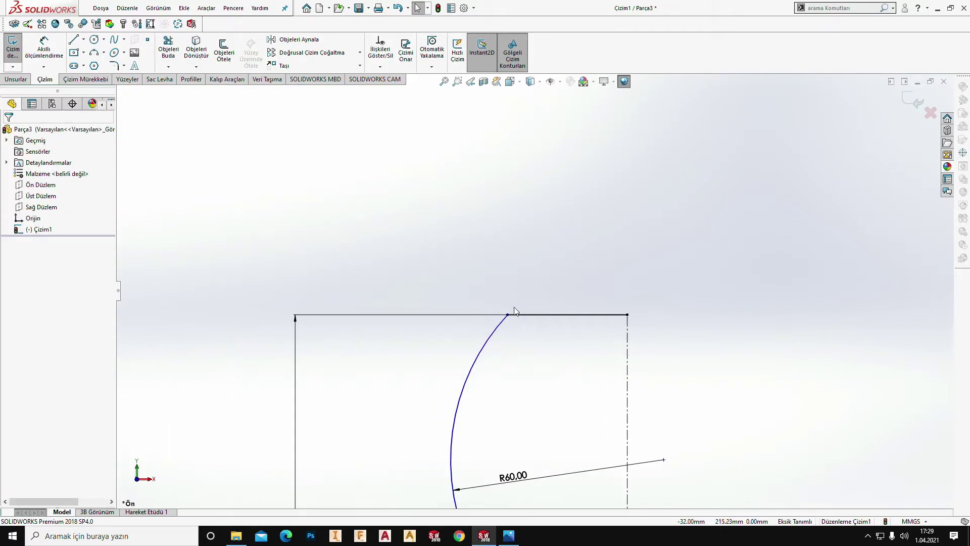
click(116, 66)
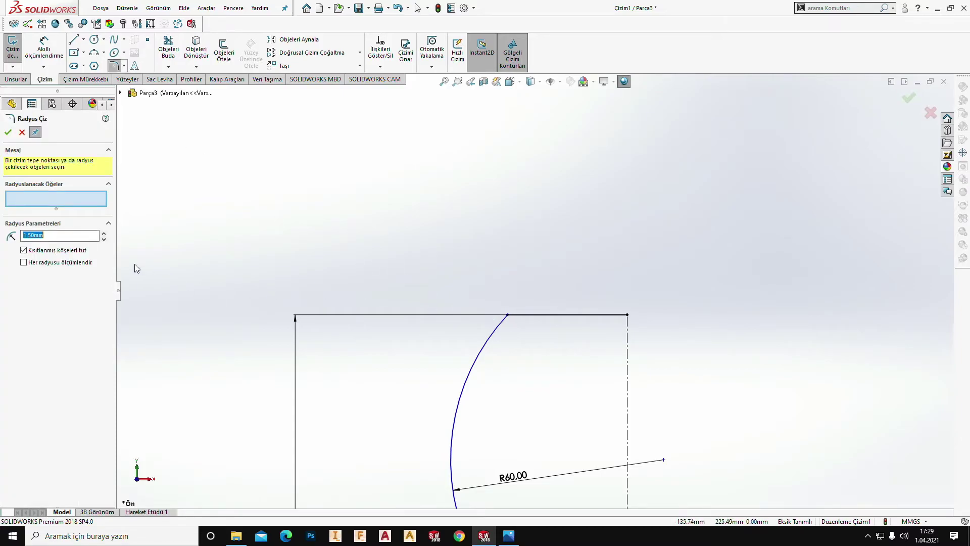
key(Escape)
scroll(521, 325, down, 3)
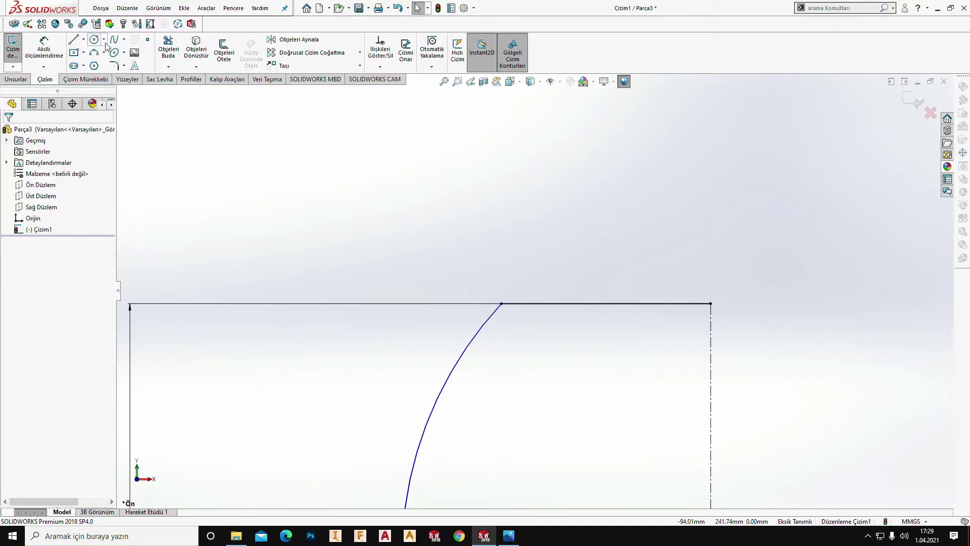
Step: Draw a 3-point arc from the top line down to the bowl curve
click(94, 53)
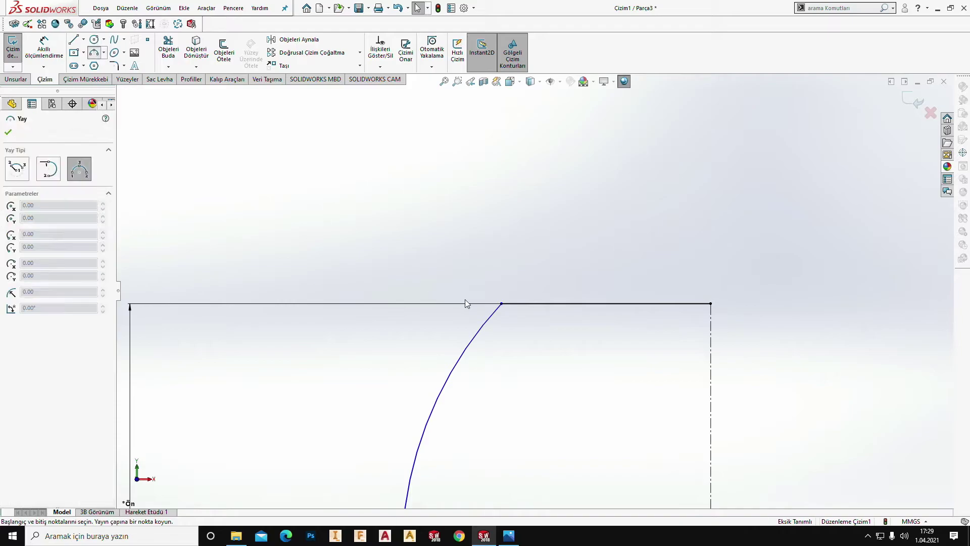
click(521, 303)
click(468, 345)
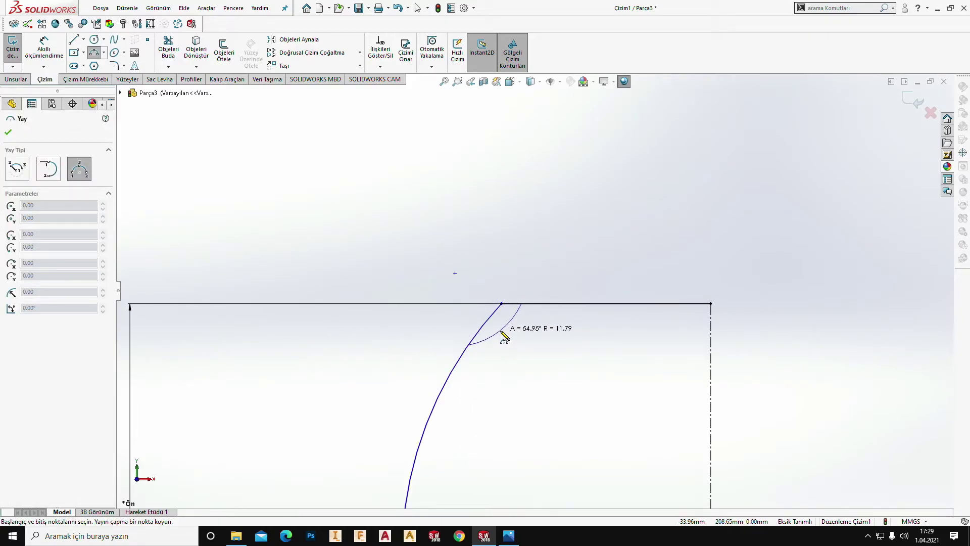
click(504, 336)
key(Escape)
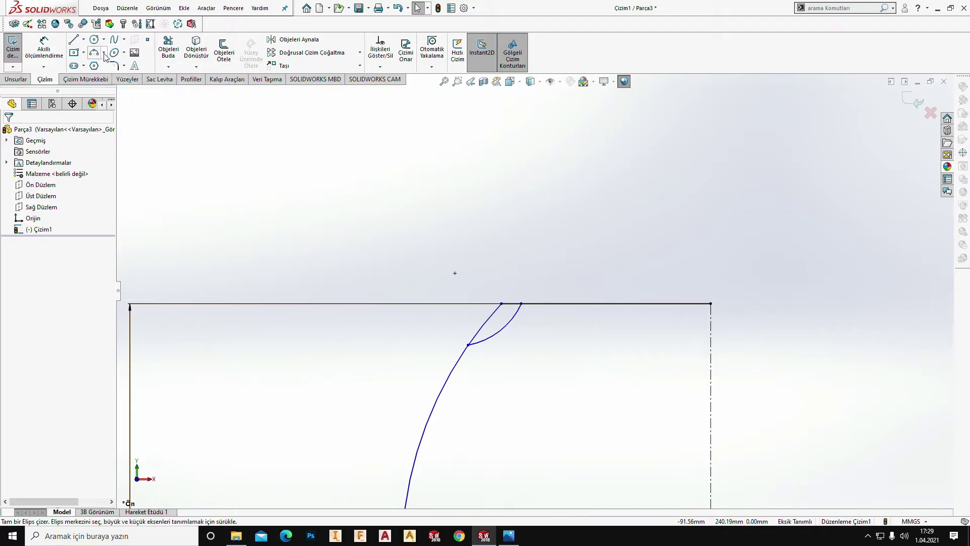
Step: Make the new arc tangent to the bowl curve
click(168, 49)
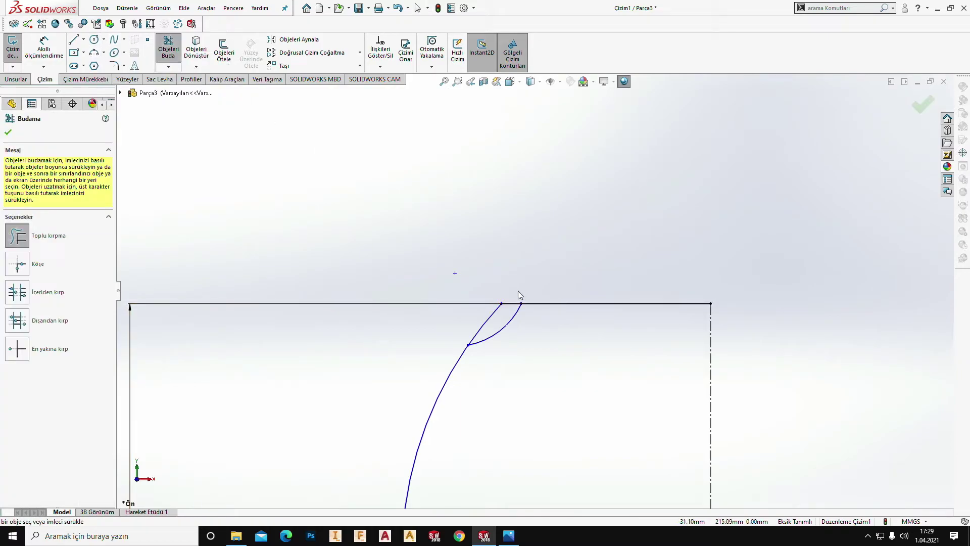
key(Escape)
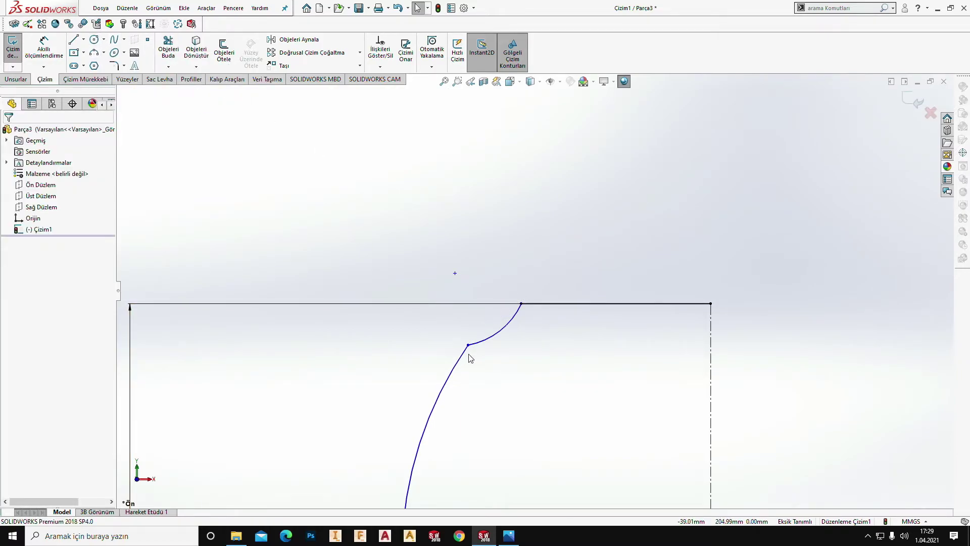
click(487, 343)
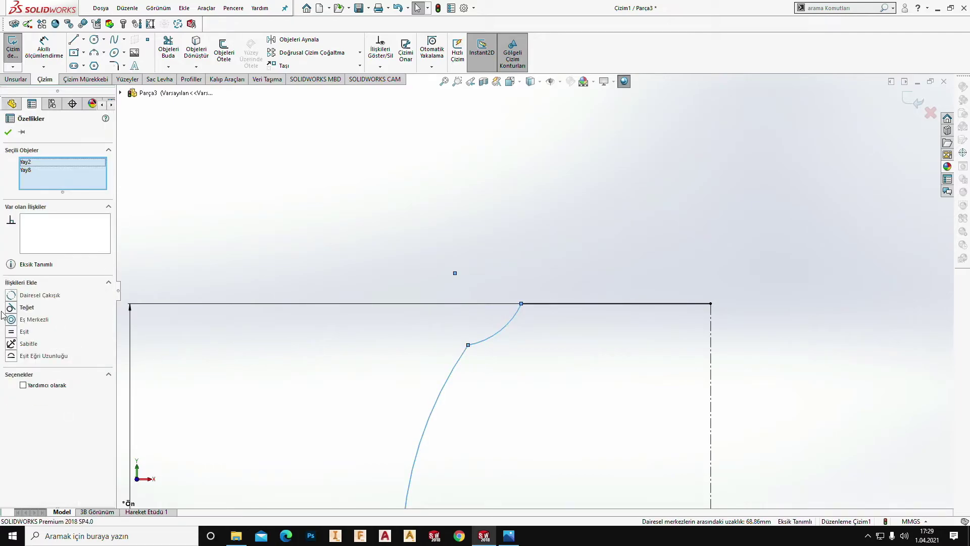
click(11, 307)
scroll(495, 319, down, 4)
key(Escape)
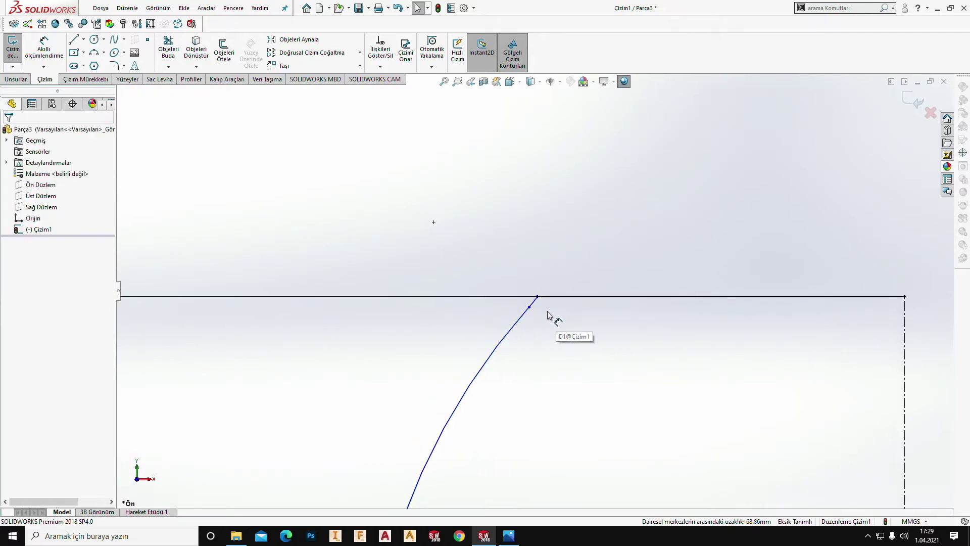
Step: Drag the arc point to reshape the bowl top and compare with the reference photo
drag(529, 307, 527, 349)
key(Escape)
scroll(544, 317, up, 5)
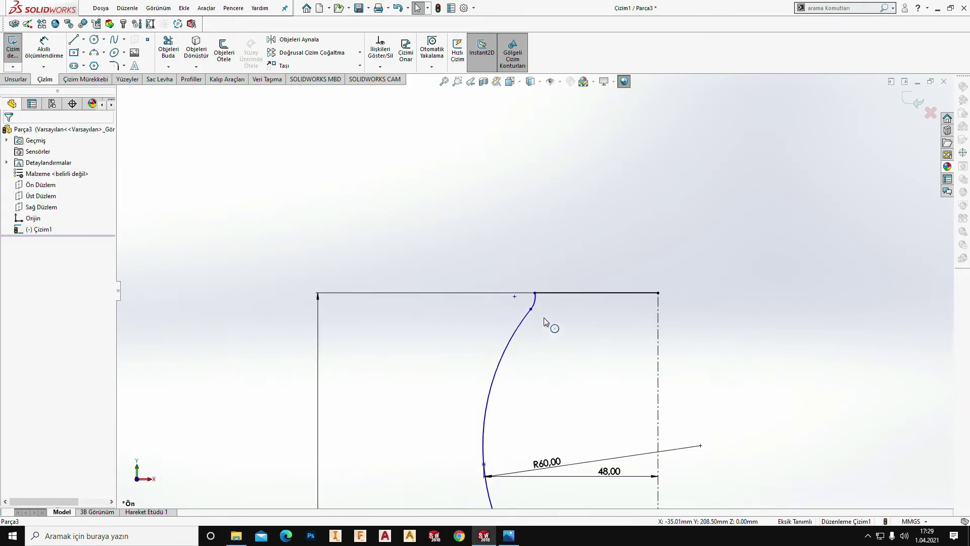
click(506, 536)
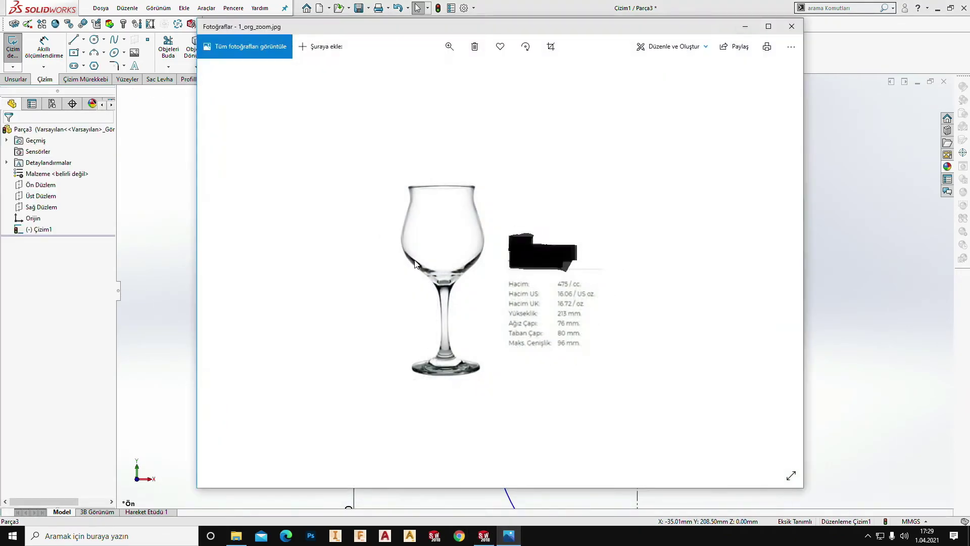
click(745, 27)
scroll(623, 307, down, 2)
scroll(599, 291, down, 1)
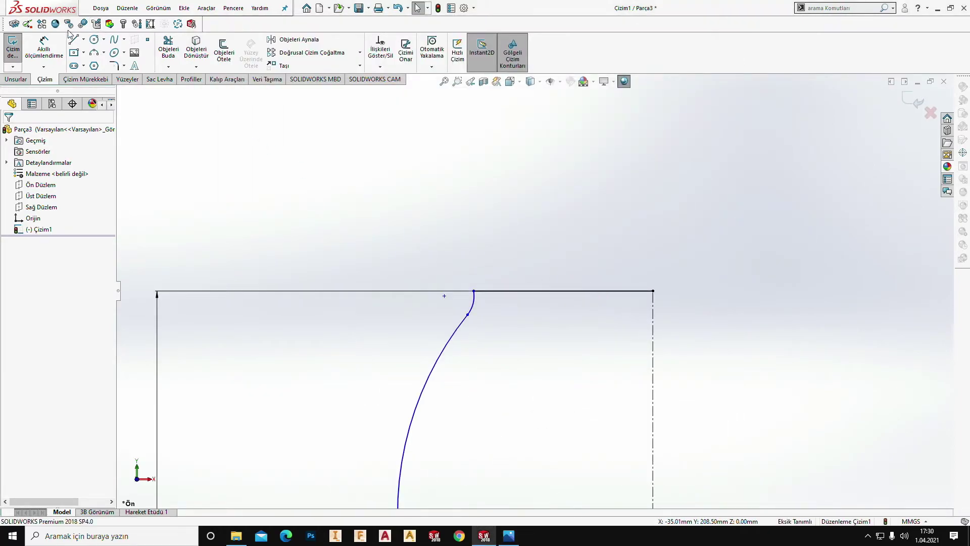
Step: Dimension the top rim line to 38 mm, entered as 76/2
key(d)
click(507, 291)
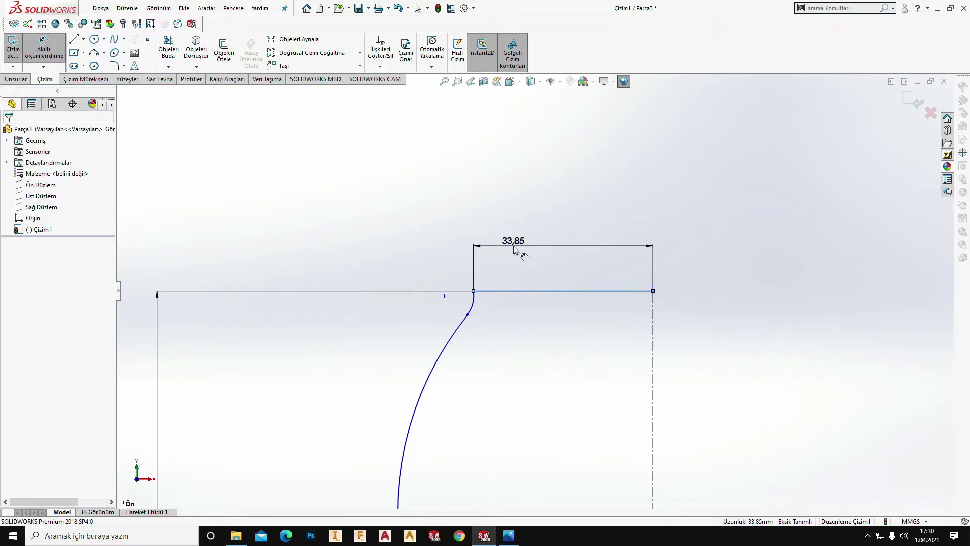
click(517, 255)
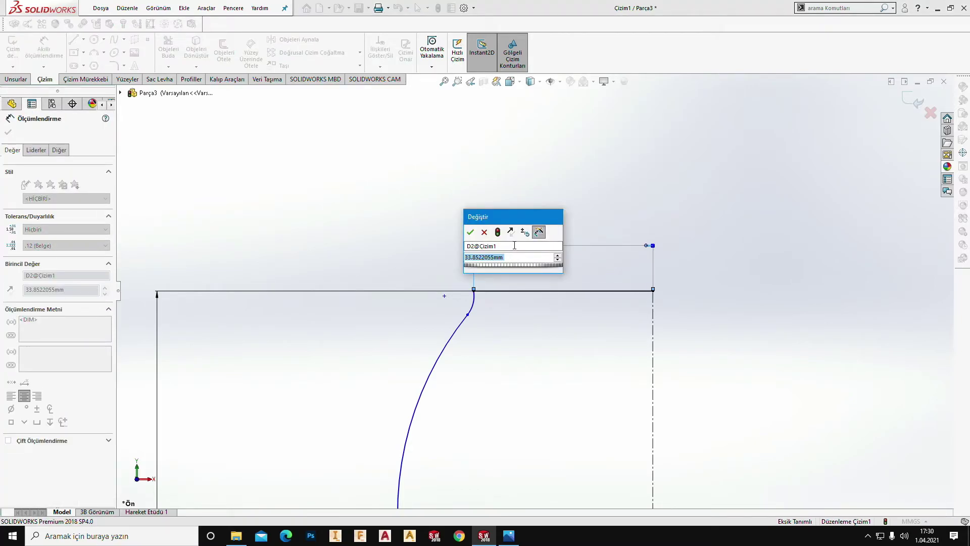
text(7)
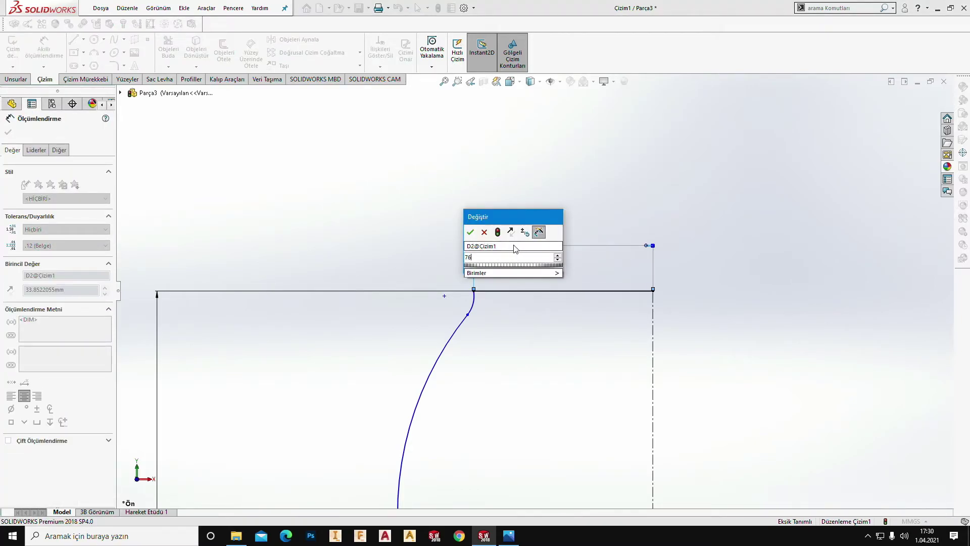
text(6)
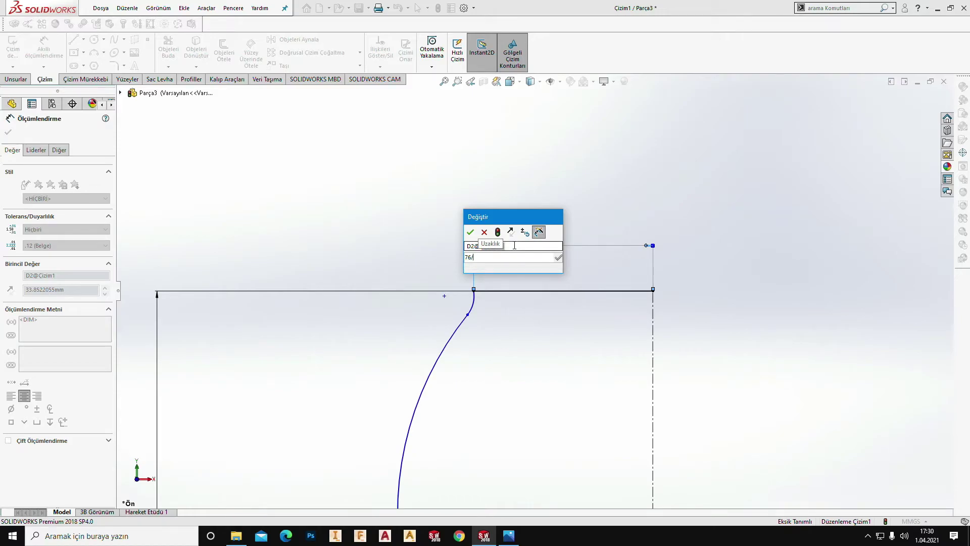
text(2)
key(Return)
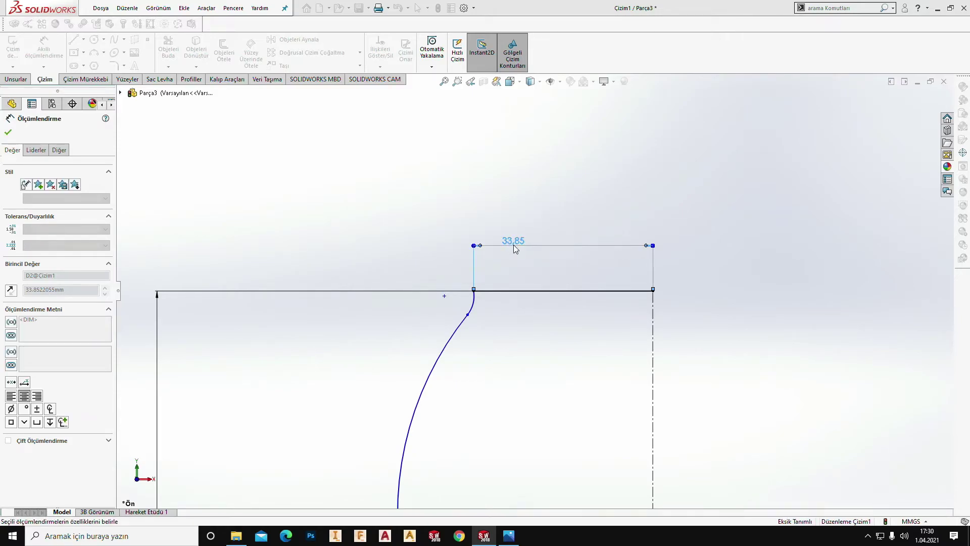
Step: Draw a horizontal line from the R36 arc's lower end to the centerline
key(Escape)
scroll(549, 228, up, 1)
scroll(551, 230, up, 2)
scroll(556, 233, up, 3)
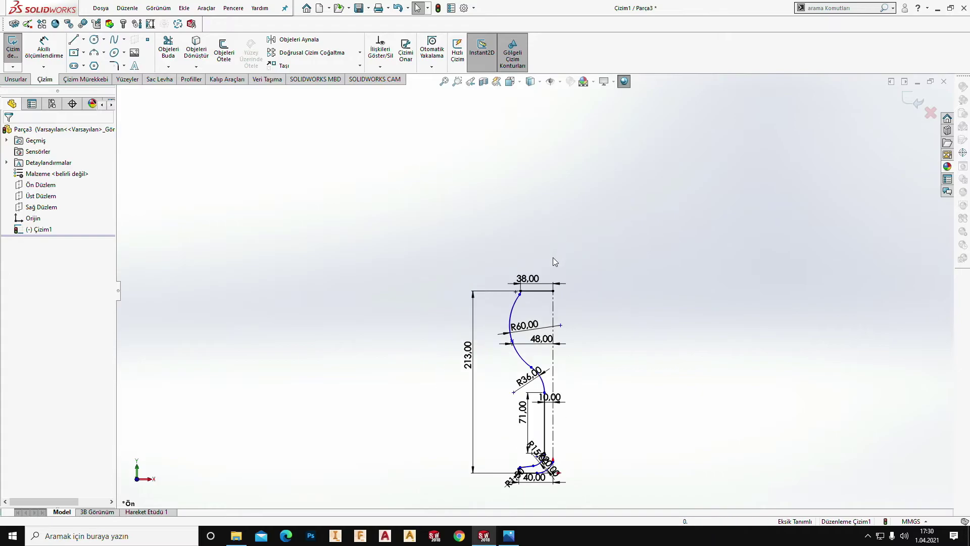
scroll(568, 394, down, 1)
scroll(562, 337, down, 2)
scroll(535, 282, down, 3)
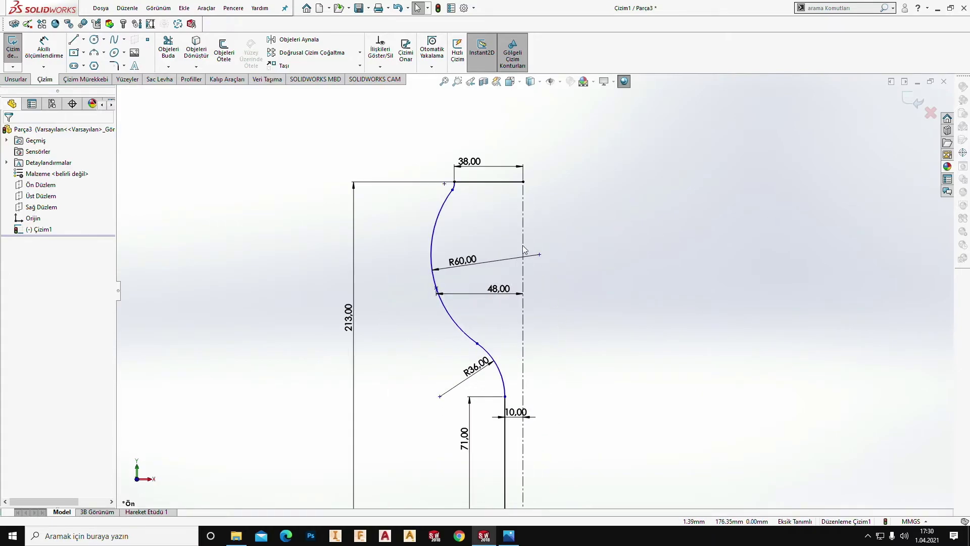
scroll(469, 198, down, 2)
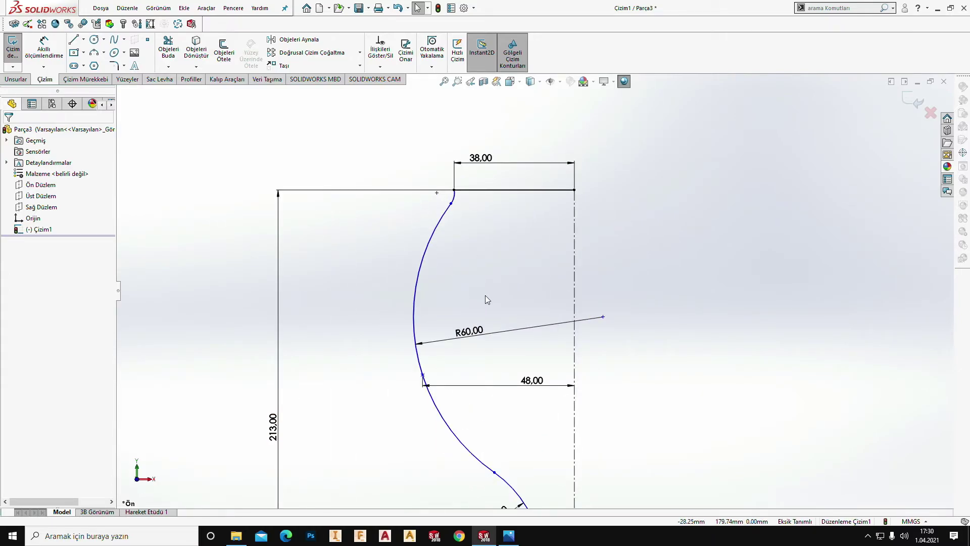
scroll(486, 294, up, 2)
scroll(471, 317, up, 1)
scroll(505, 303, up, 1)
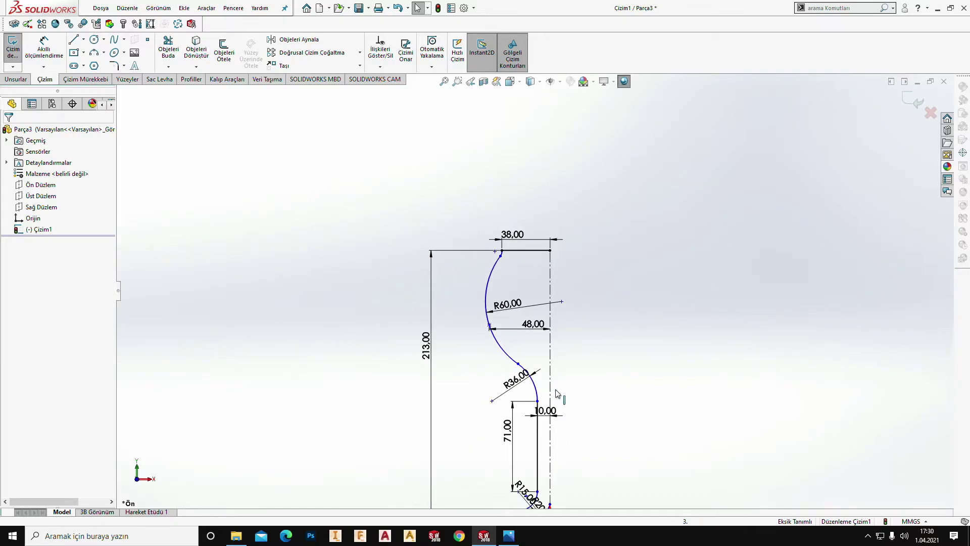
click(73, 39)
scroll(497, 353, down, 1)
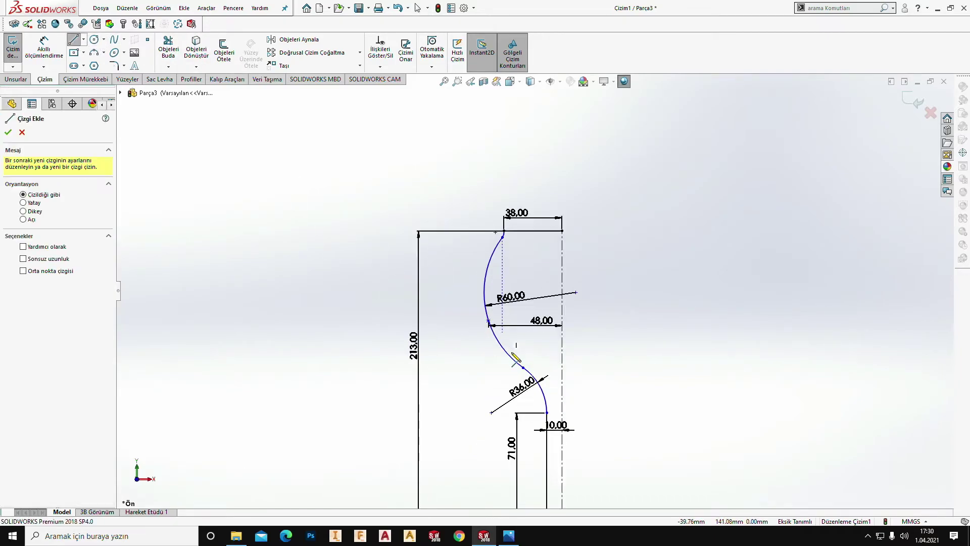
scroll(498, 354, down, 2)
click(583, 455)
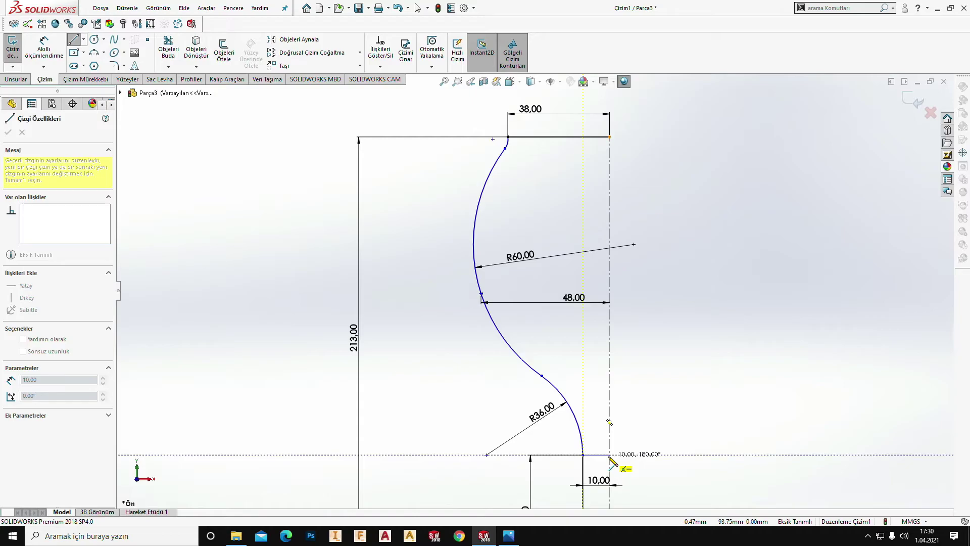
click(609, 459)
key(Escape)
Step: Zoom to review the closed profile and bring up the Features tools
scroll(612, 449, up, 2)
scroll(609, 438, up, 2)
scroll(609, 438, up, 1)
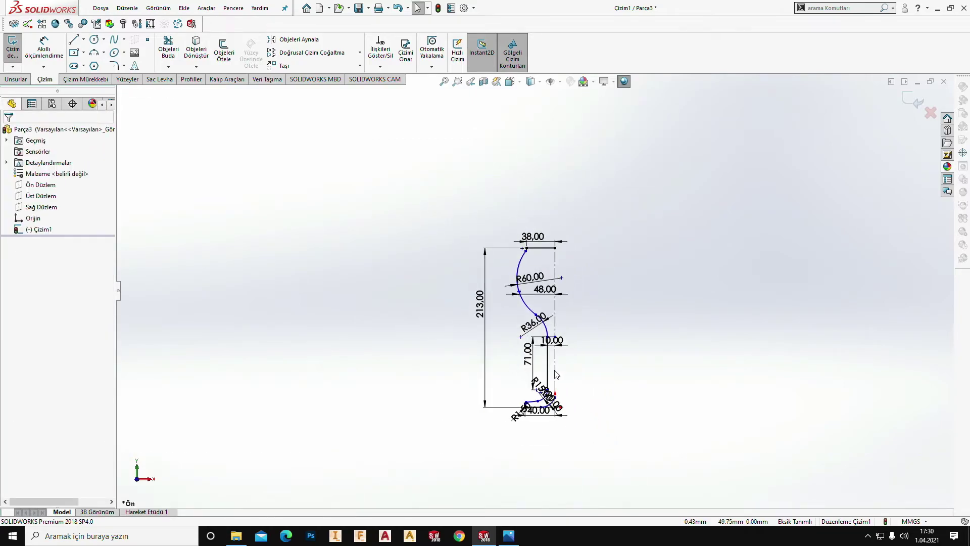
scroll(556, 374, down, 2)
scroll(512, 348, down, 2)
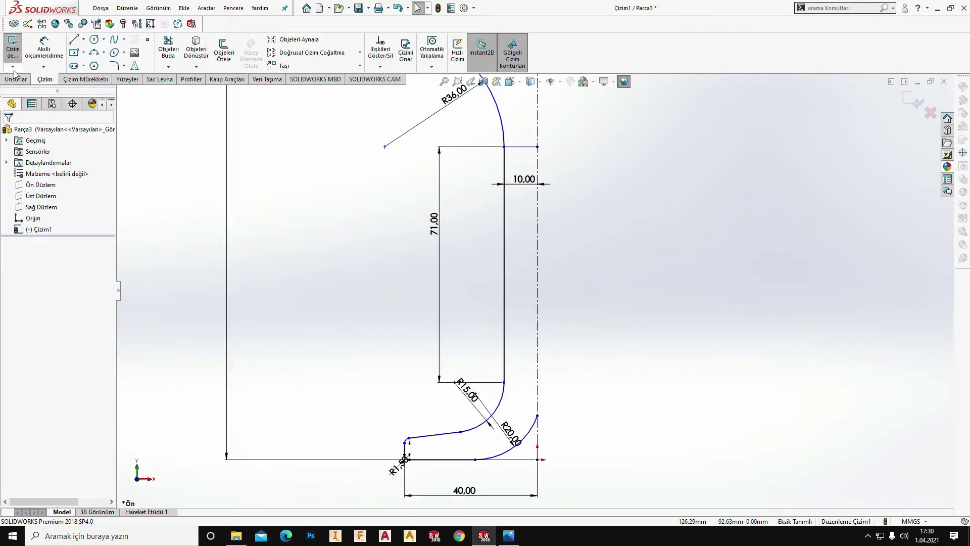
click(26, 81)
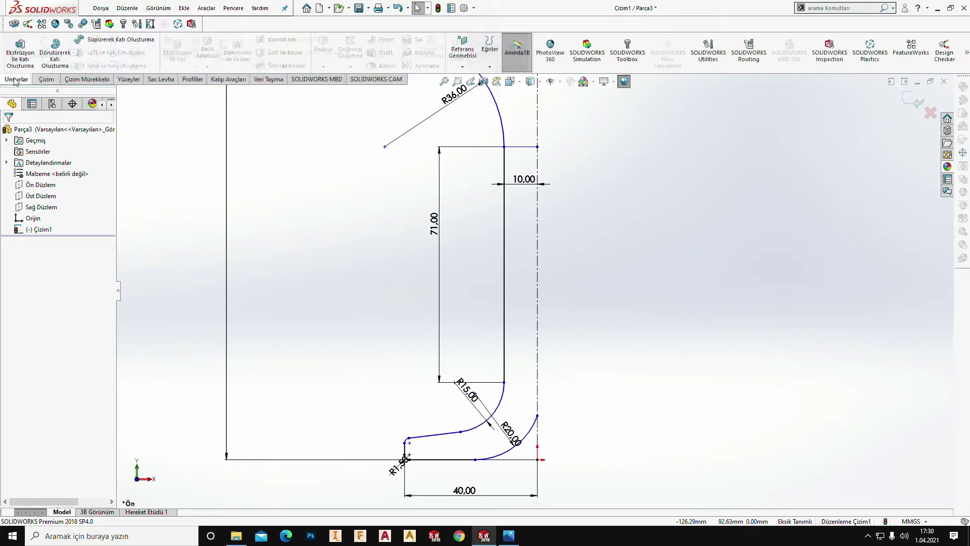
click(41, 81)
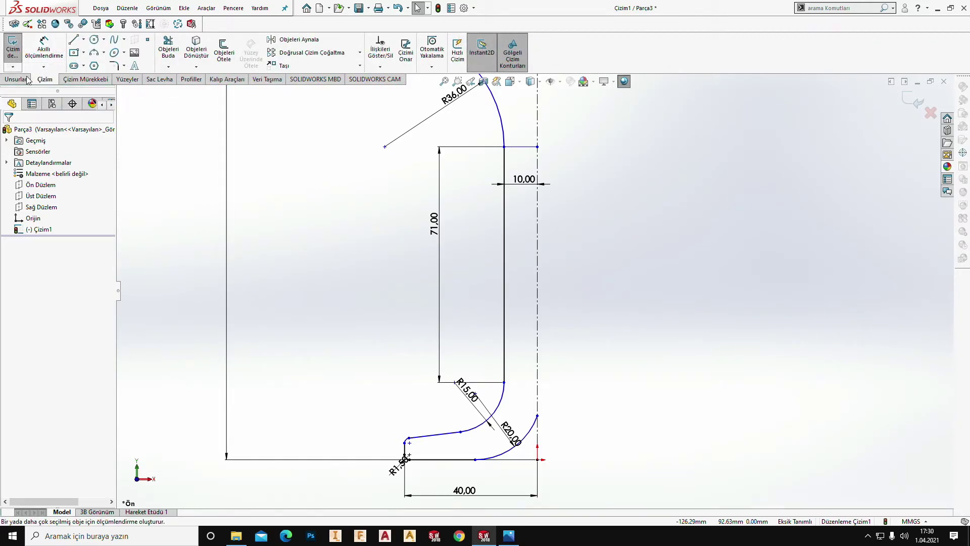
click(16, 79)
Step: Revolve the bowl and stem-base regions 360° around Line1 into a solid goblet
click(55, 53)
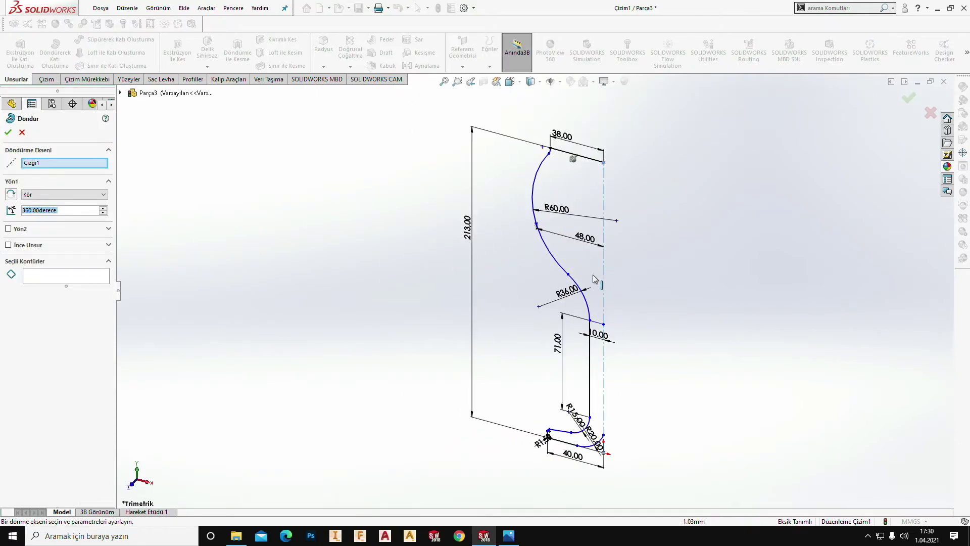
click(81, 276)
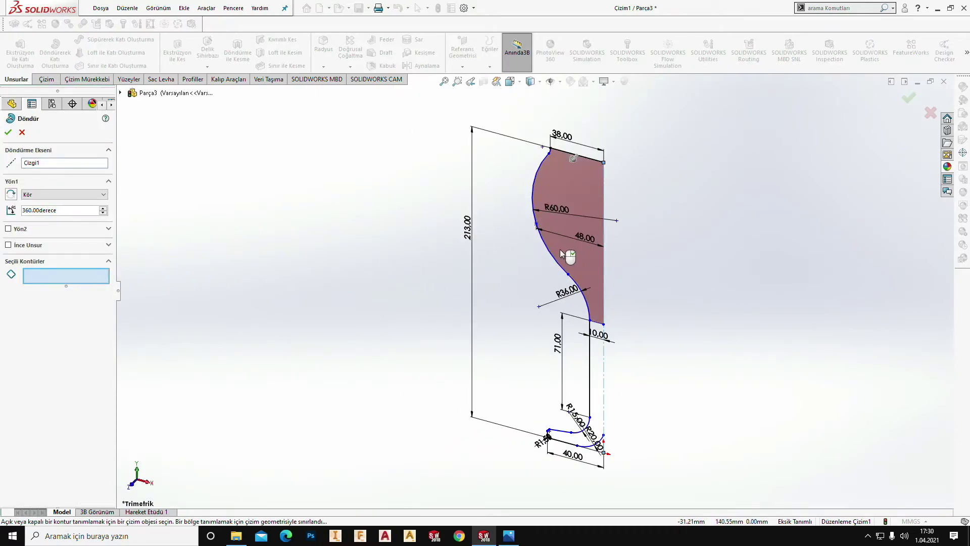
click(578, 250)
click(593, 356)
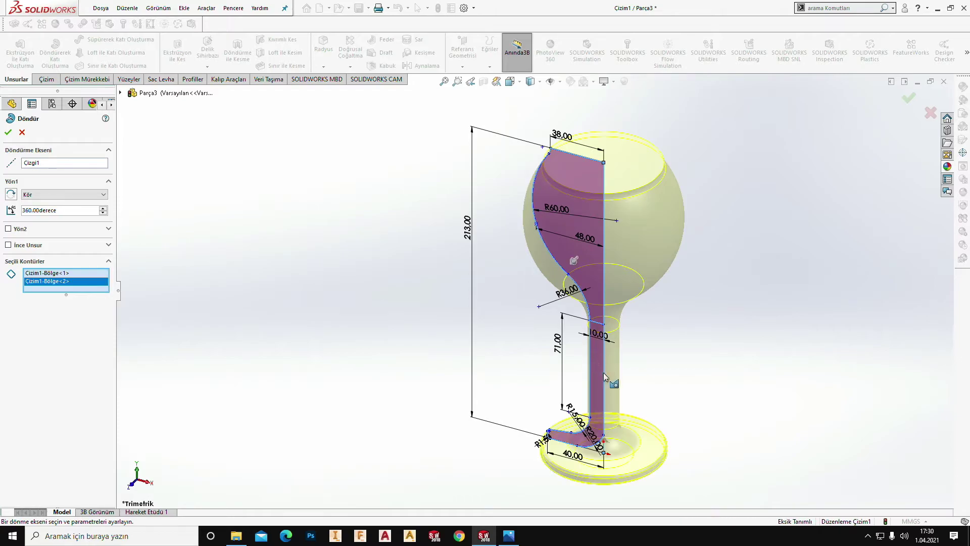
scroll(619, 243, down, 2)
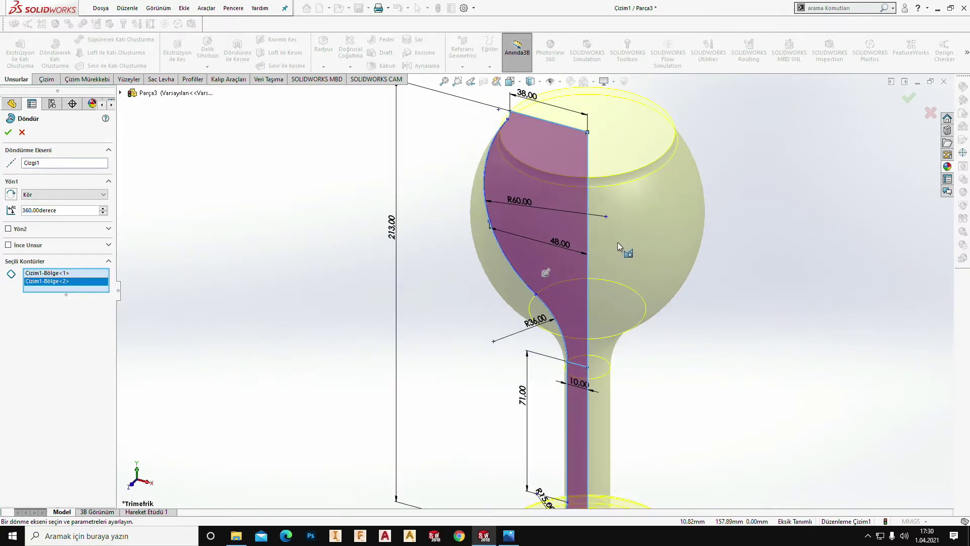
click(9, 133)
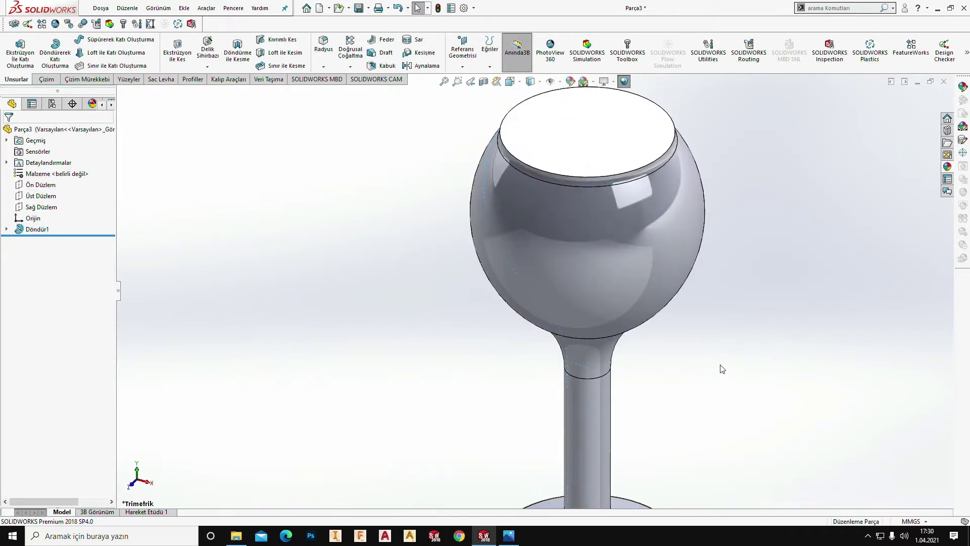
scroll(558, 409, up, 2)
scroll(596, 374, up, 1)
scroll(606, 414, up, 2)
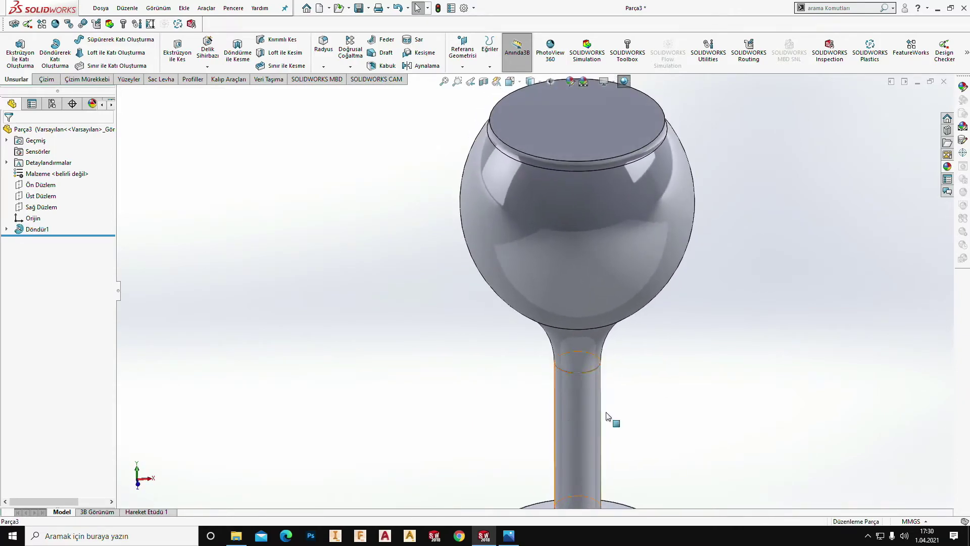
scroll(597, 406, up, 2)
middle_drag(597, 406, 606, 278)
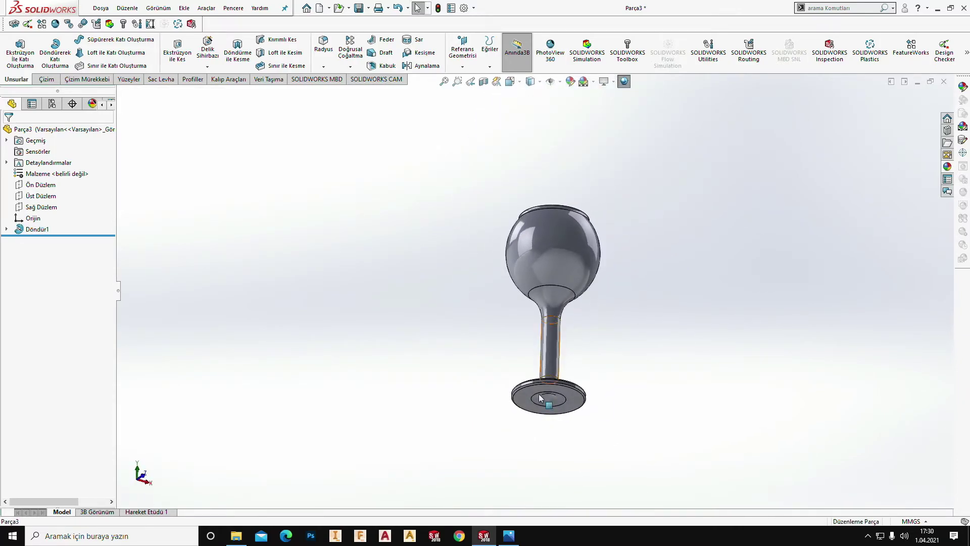
scroll(570, 311, down, 3)
mouse_move(571, 310)
middle_down()
mouse_move(556, 379)
mouse_move(572, 400)
middle_up()
scroll(581, 363, up, 3)
middle_drag(584, 353, 589, 389)
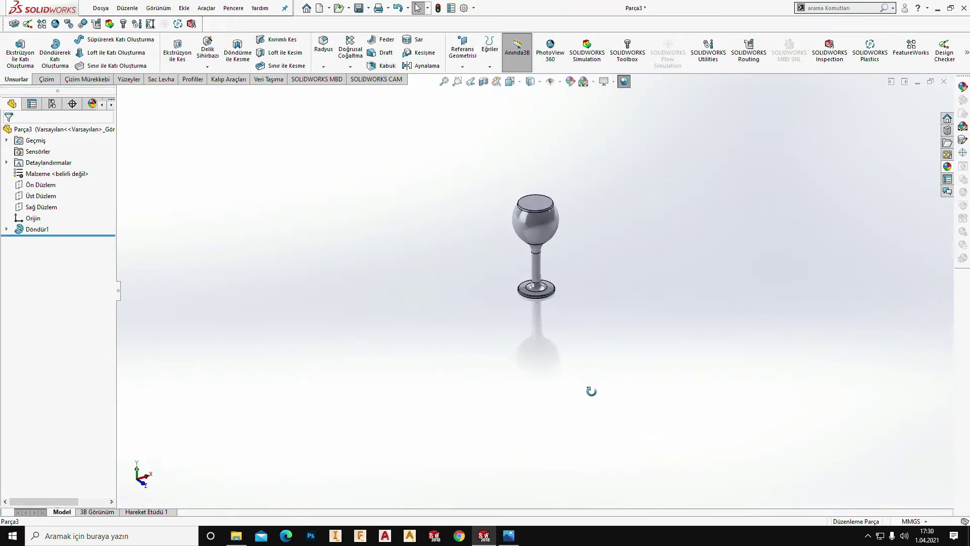
scroll(555, 222, down, 4)
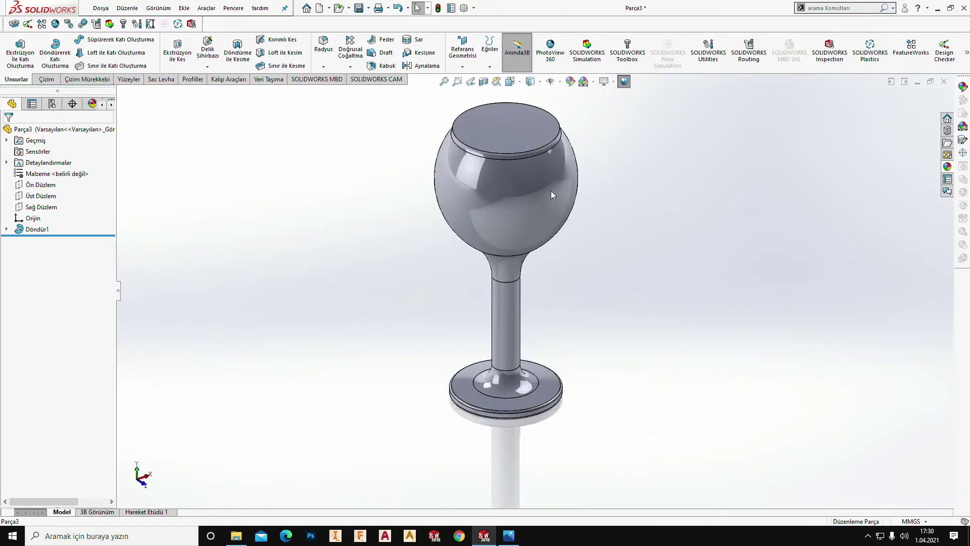
Step: Start a sketch on the Front Plane and set the display to Hidden Lines Removed
click(41, 184)
click(61, 164)
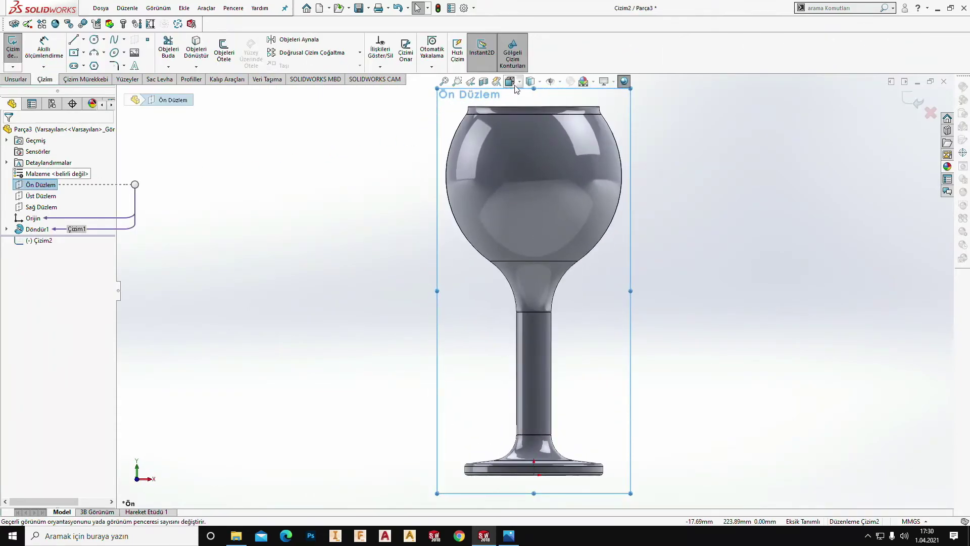
click(539, 82)
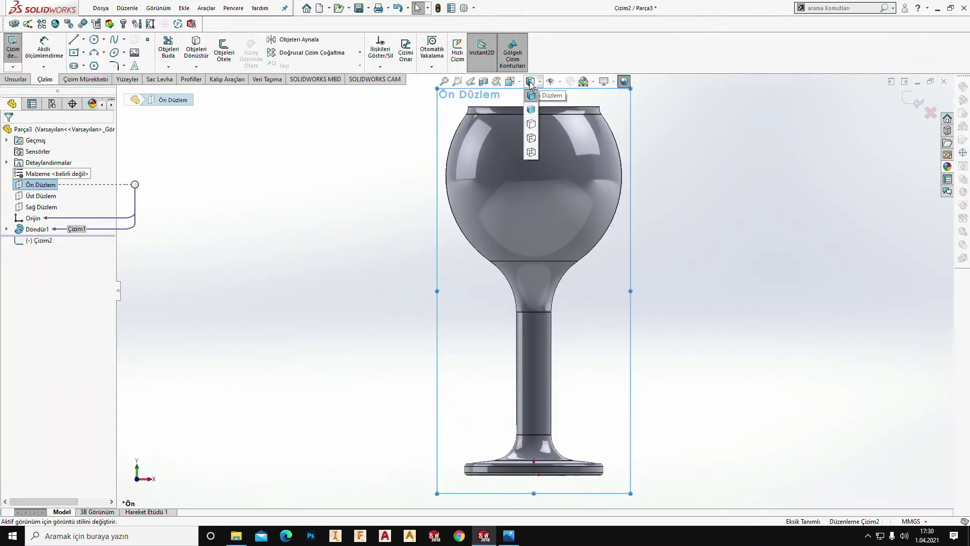
click(532, 152)
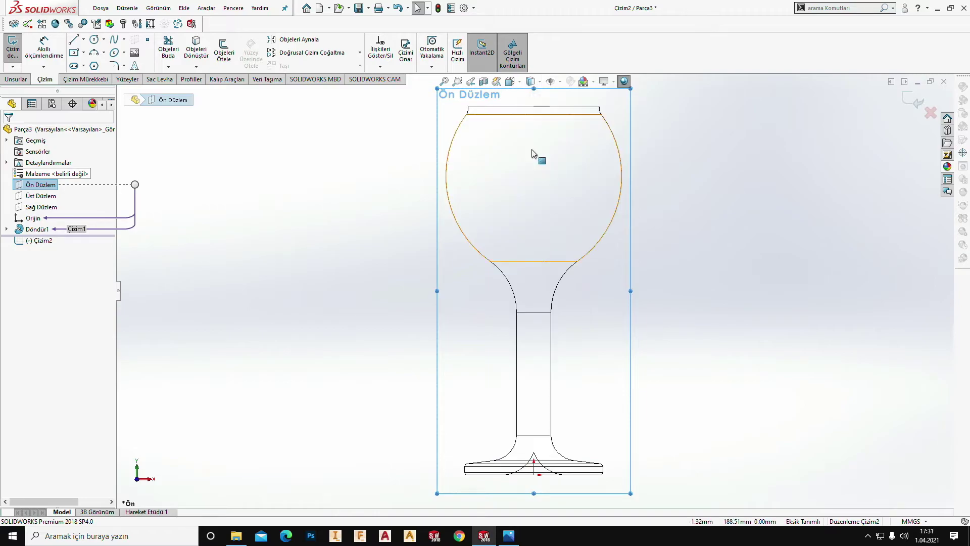
click(532, 168)
Step: Zoom in and out to inspect the goblet outline face-on
scroll(531, 126, down, 3)
scroll(501, 146, down, 2)
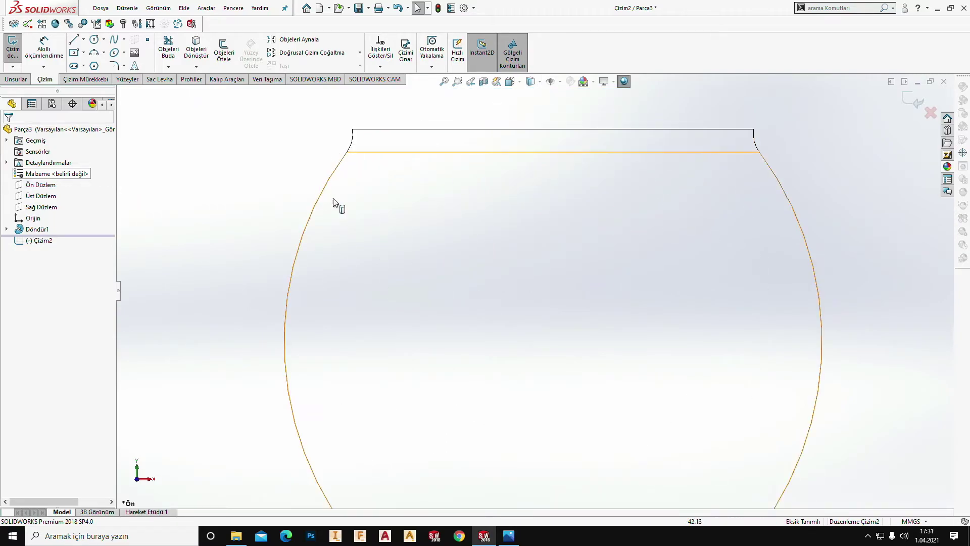
scroll(354, 207, up, 3)
scroll(521, 291, up, 3)
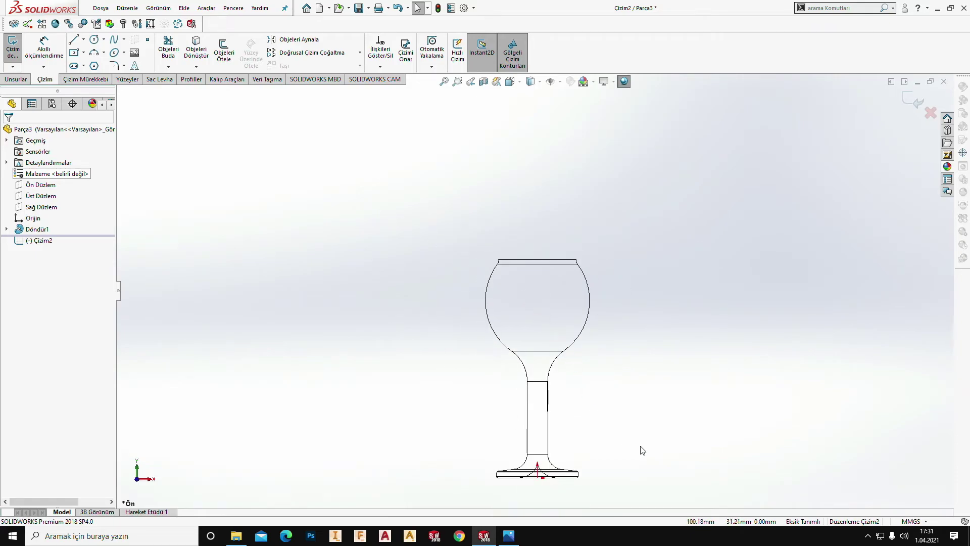
scroll(568, 418, down, 1)
scroll(568, 418, down, 2)
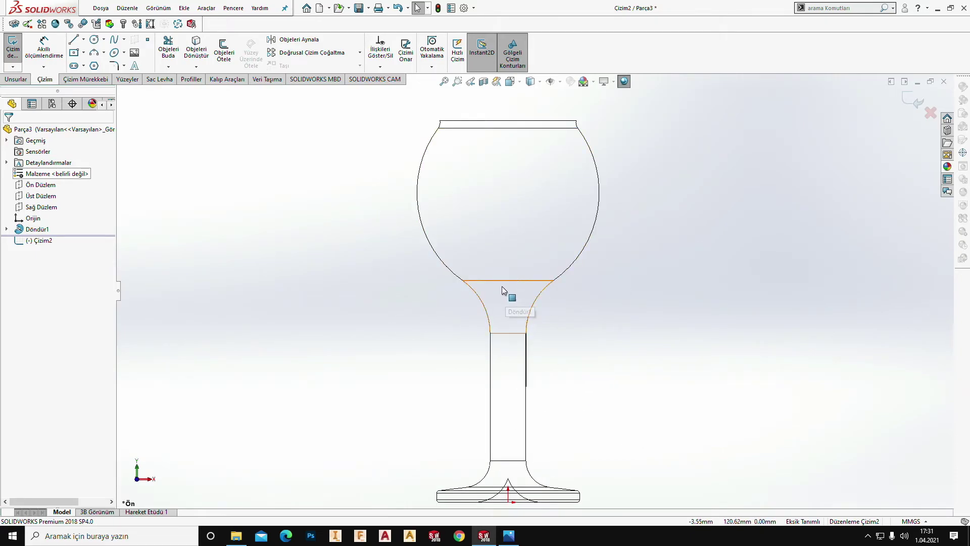
scroll(508, 265, up, 1)
scroll(511, 268, down, 3)
scroll(511, 267, up, 3)
scroll(525, 298, up, 1)
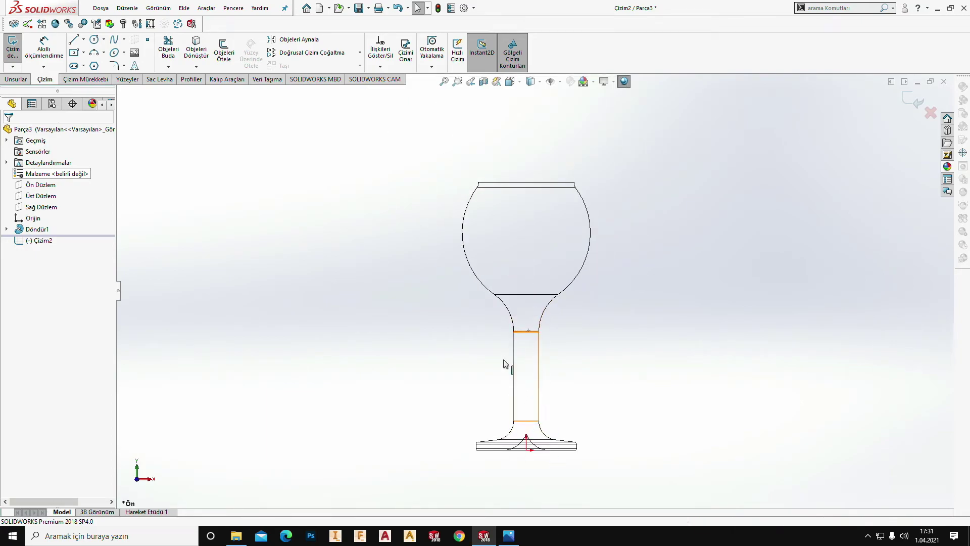
scroll(560, 357, down, 1)
scroll(505, 242, down, 1)
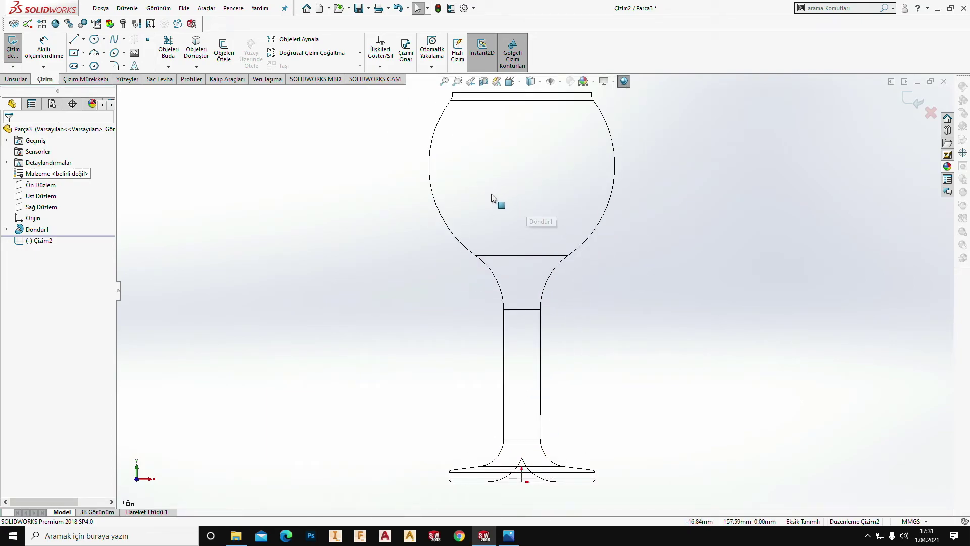
scroll(456, 228, up, 3)
scroll(561, 197, down, 1)
scroll(528, 230, down, 2)
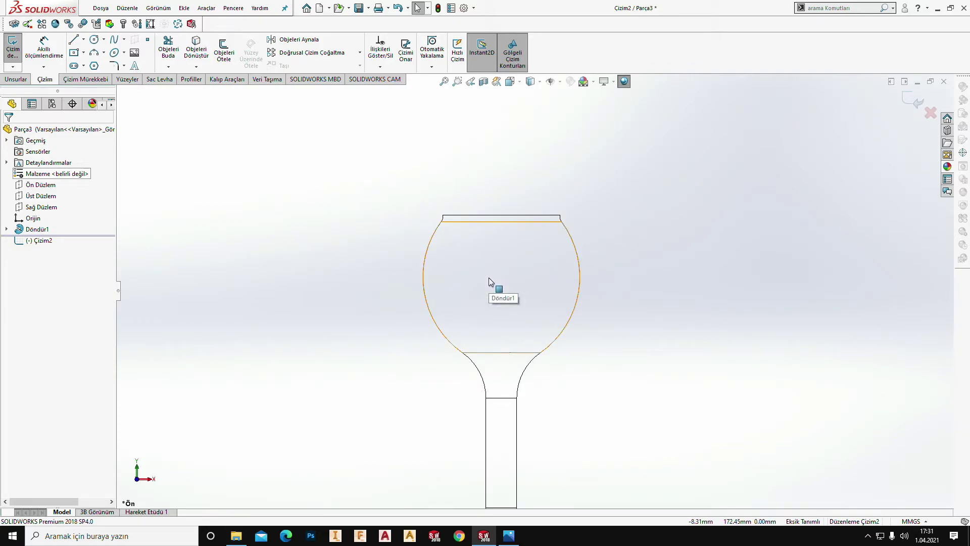
scroll(483, 220, down, 2)
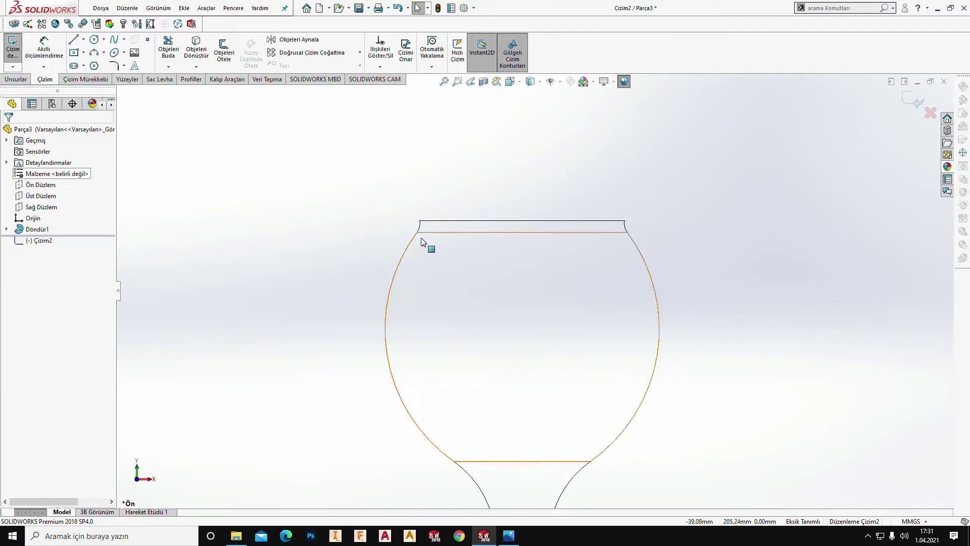
scroll(421, 236, down, 3)
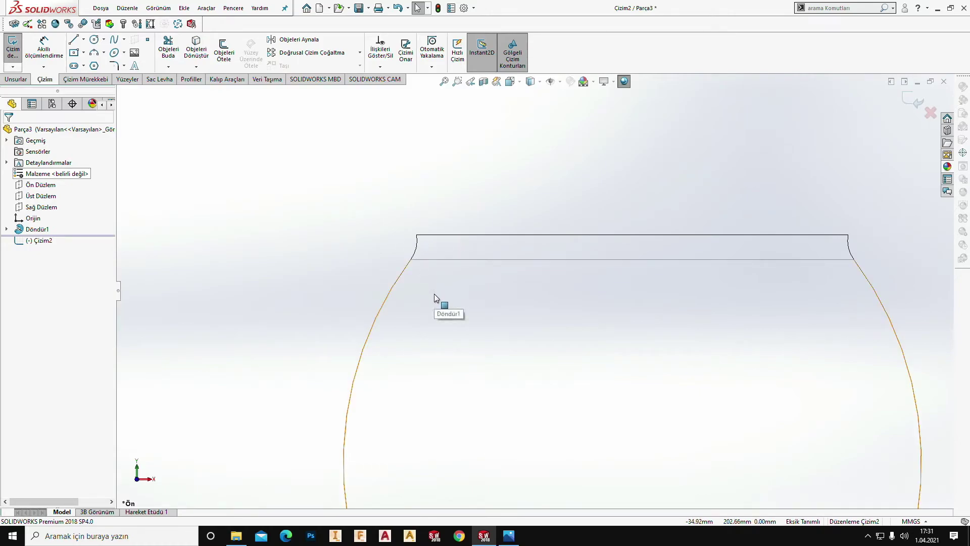
scroll(434, 293, up, 1)
scroll(432, 283, up, 3)
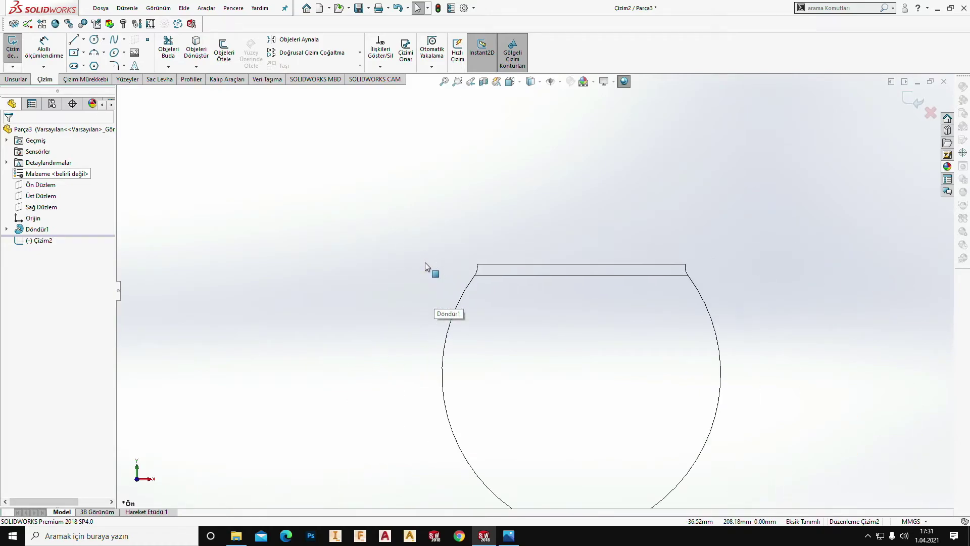
scroll(426, 262, up, 3)
scroll(488, 296, up, 1)
scroll(577, 326, up, 1)
scroll(578, 326, down, 2)
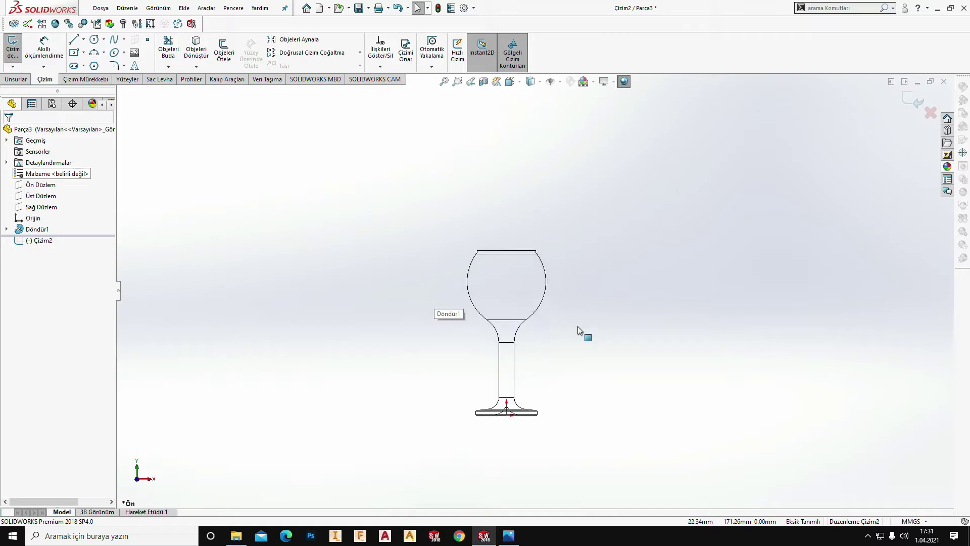
scroll(577, 284, down, 3)
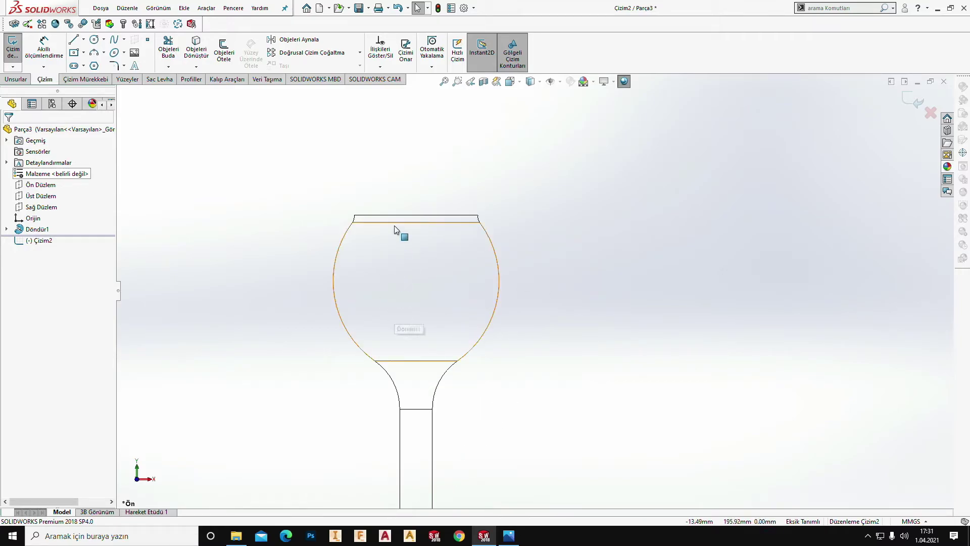
scroll(428, 277, up, 3)
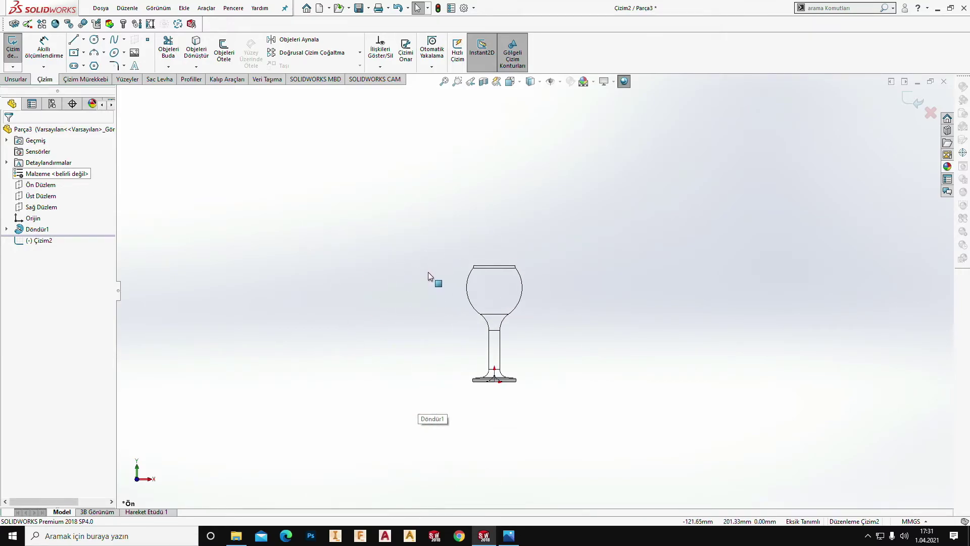
scroll(485, 282, down, 3)
scroll(556, 292, up, 3)
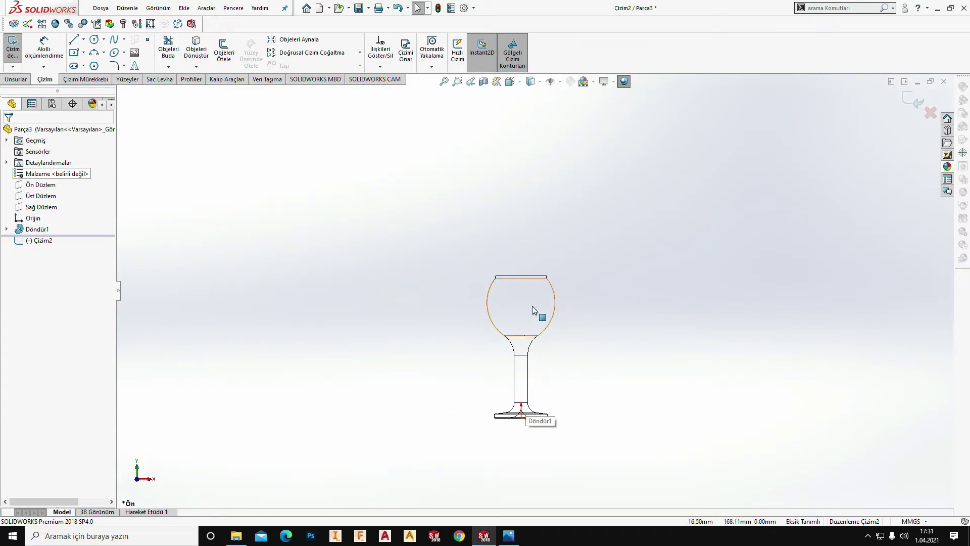
scroll(546, 293, down, 1)
scroll(547, 293, down, 1)
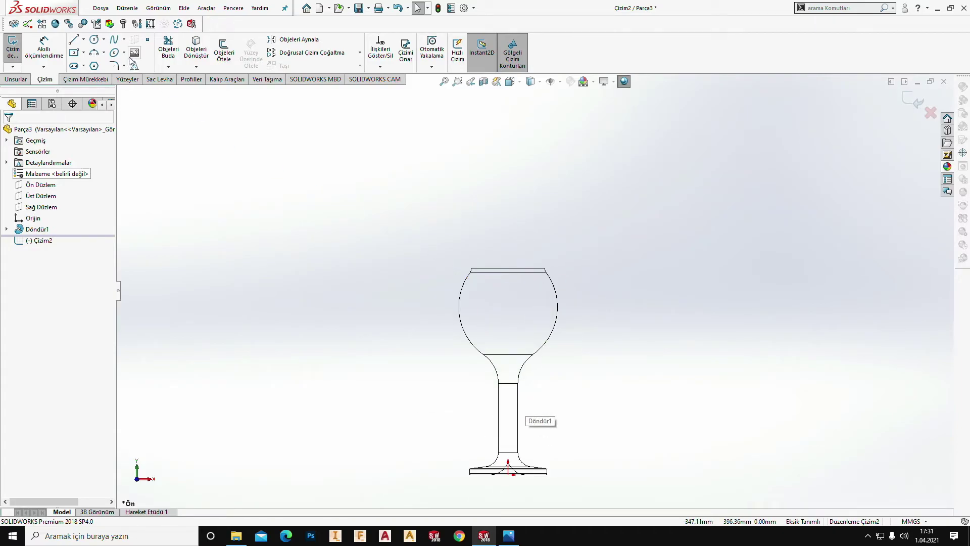
Step: Draw a vertical centerline from the origin up past the glass rim
click(84, 39)
click(94, 65)
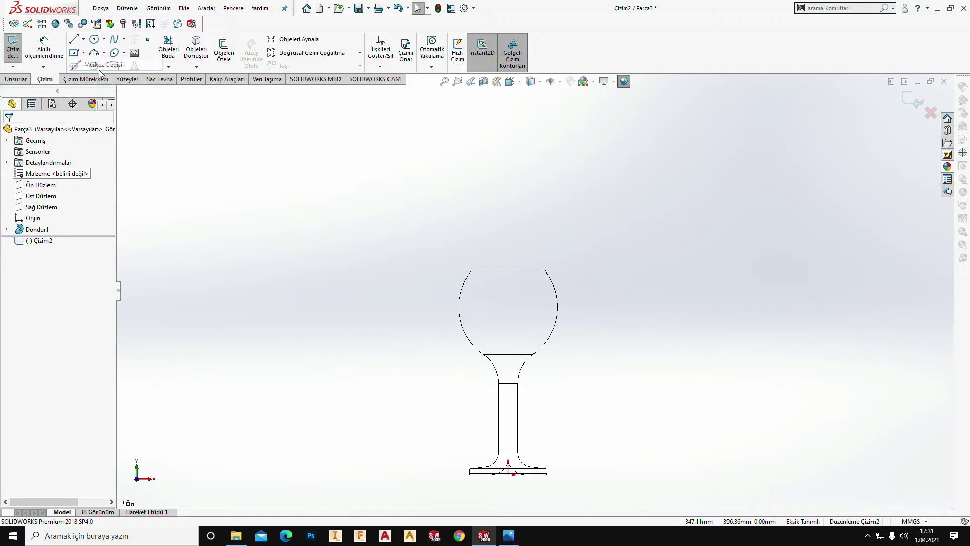
click(508, 473)
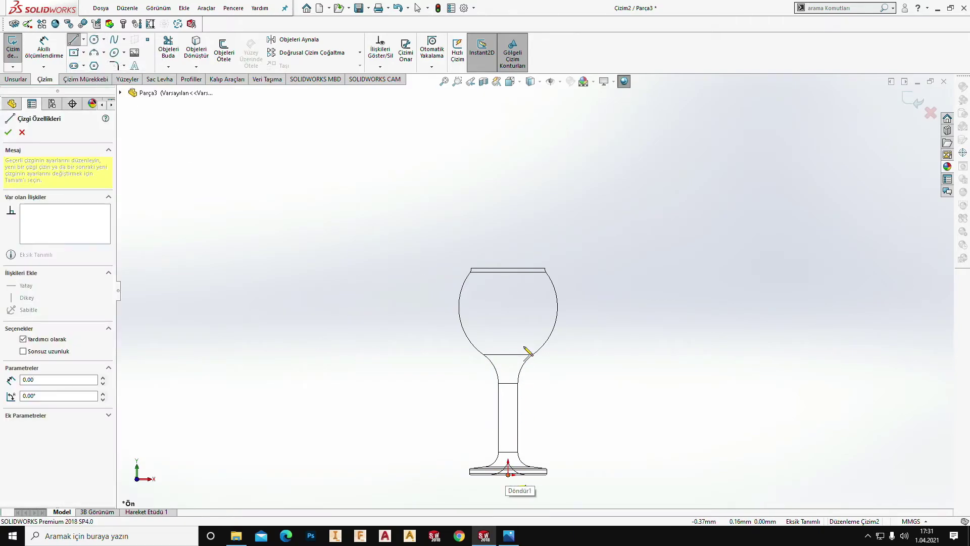
click(508, 208)
key(Escape)
scroll(526, 295, down, 3)
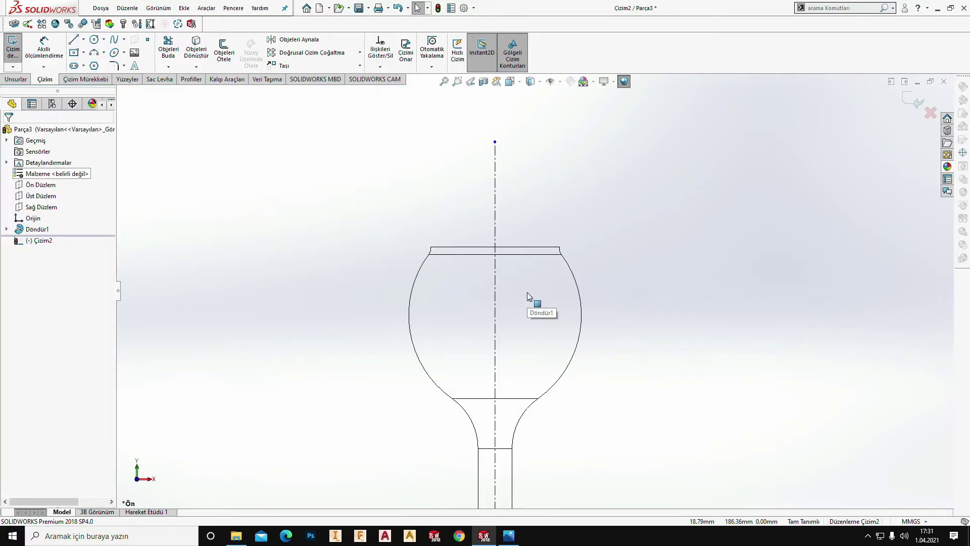
scroll(429, 227, down, 5)
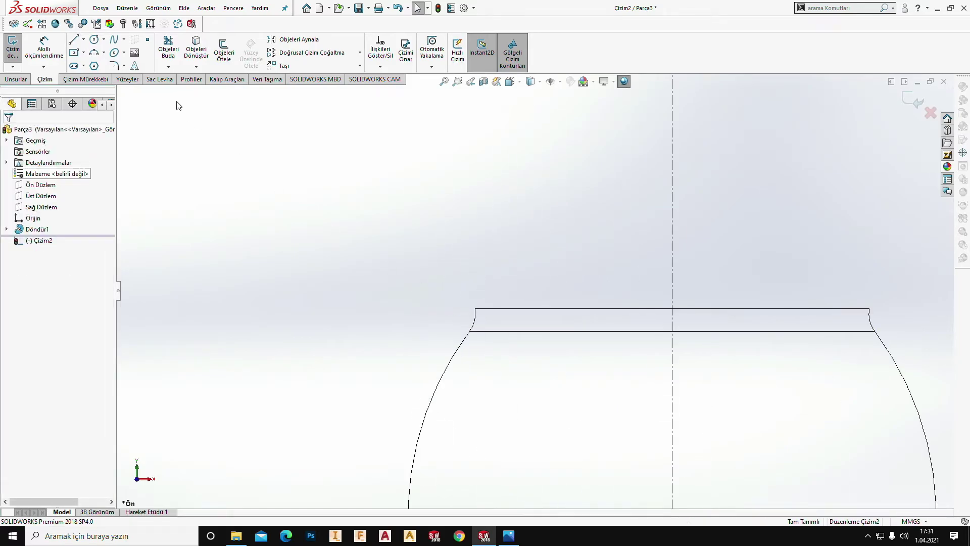
Step: Offset the bowl-and-stem outline 3.50 mm inward to form the wall thickness
click(224, 51)
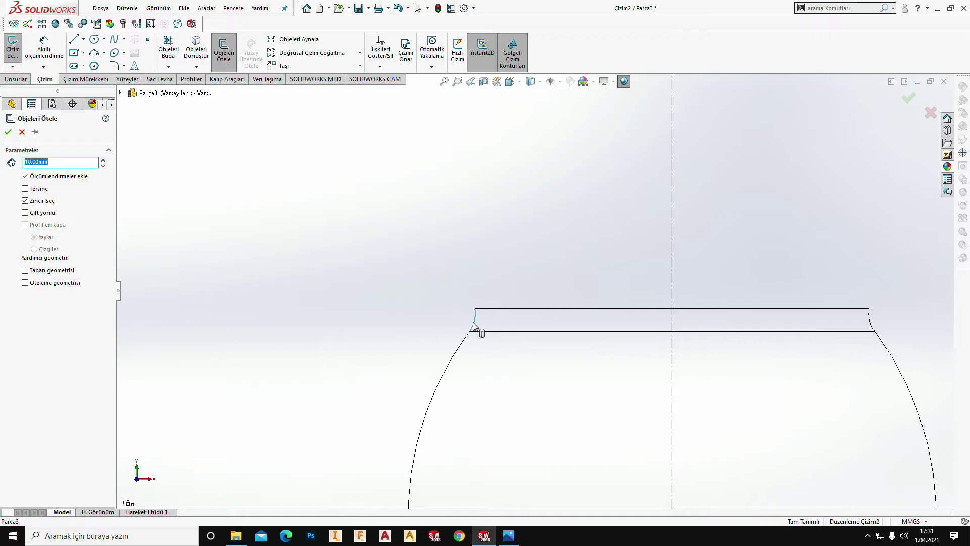
scroll(457, 357, up, 2)
scroll(462, 358, up, 2)
scroll(466, 347, up, 2)
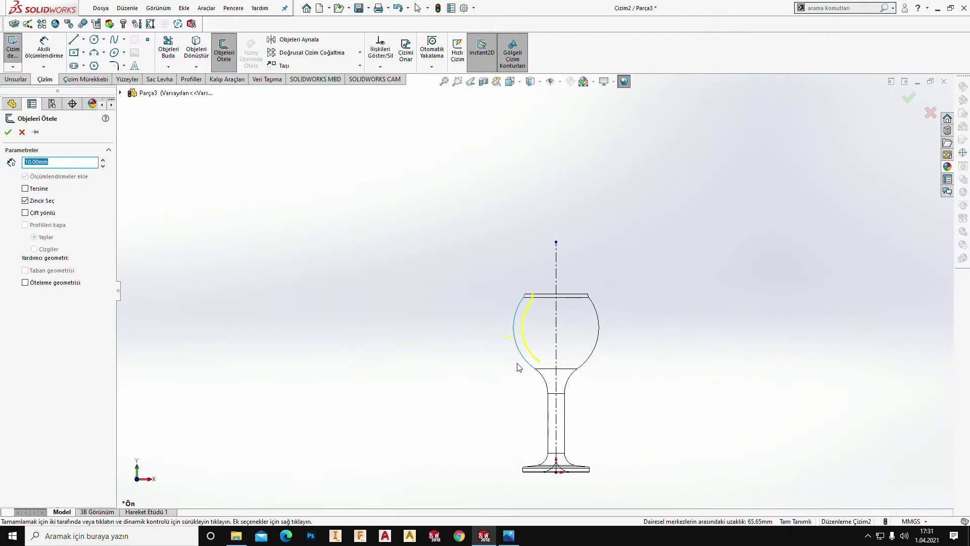
scroll(552, 367, down, 2)
click(531, 364)
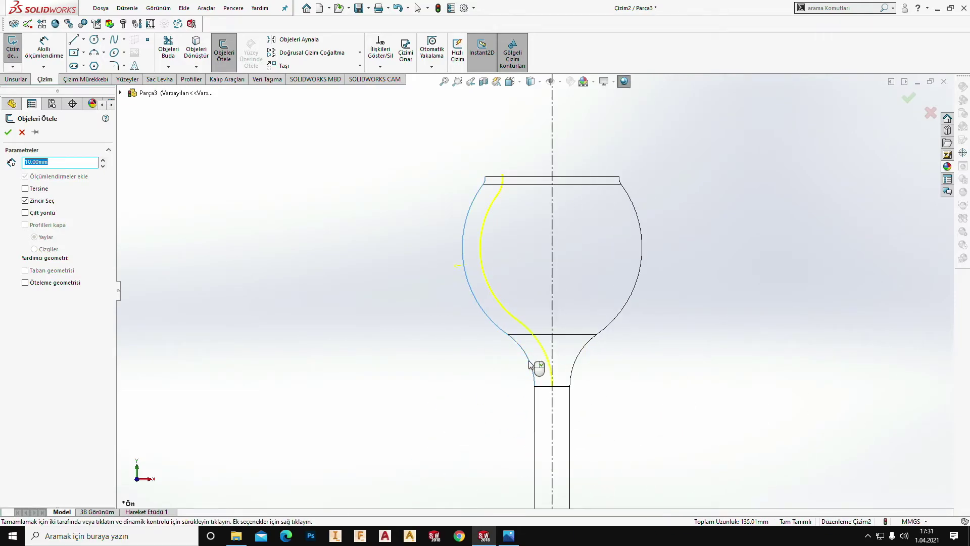
scroll(563, 373, down, 1)
text(3,5)
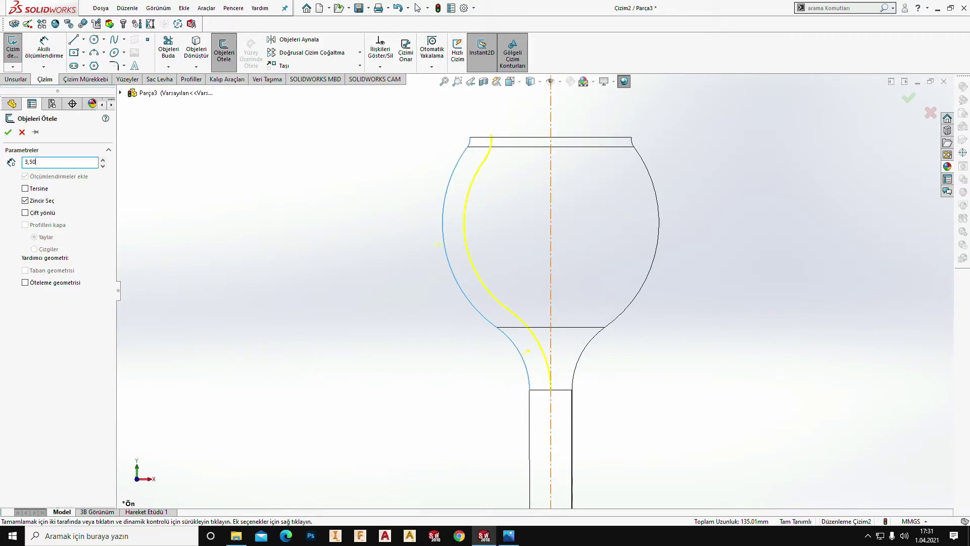
key(Return)
click(8, 133)
Step: Draw a line from the axis at rim height to the top of the inner offset curve
click(74, 39)
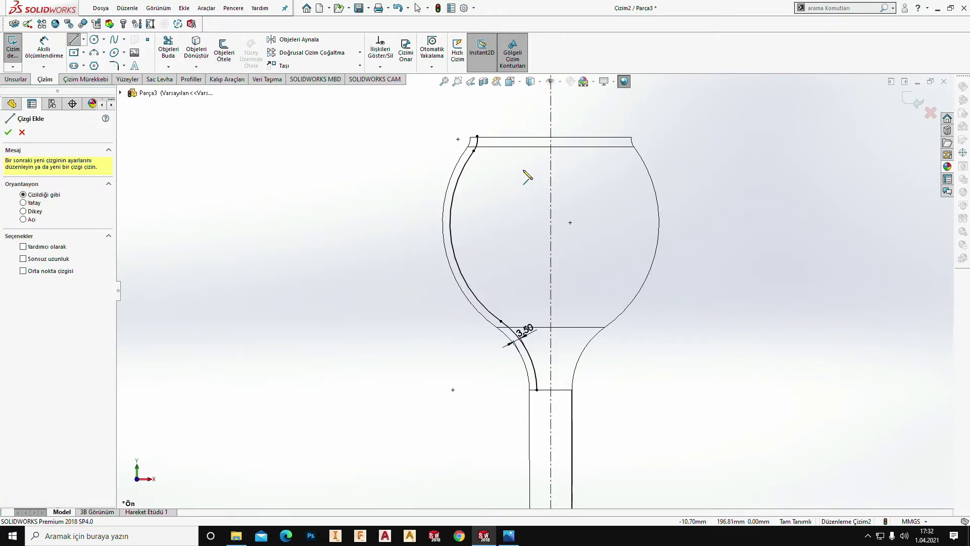
scroll(485, 147, down, 5)
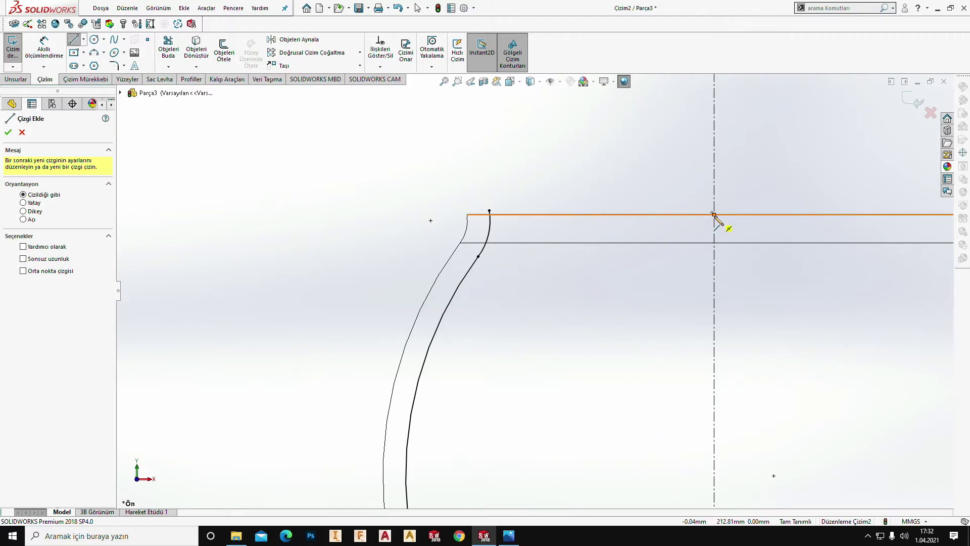
click(714, 215)
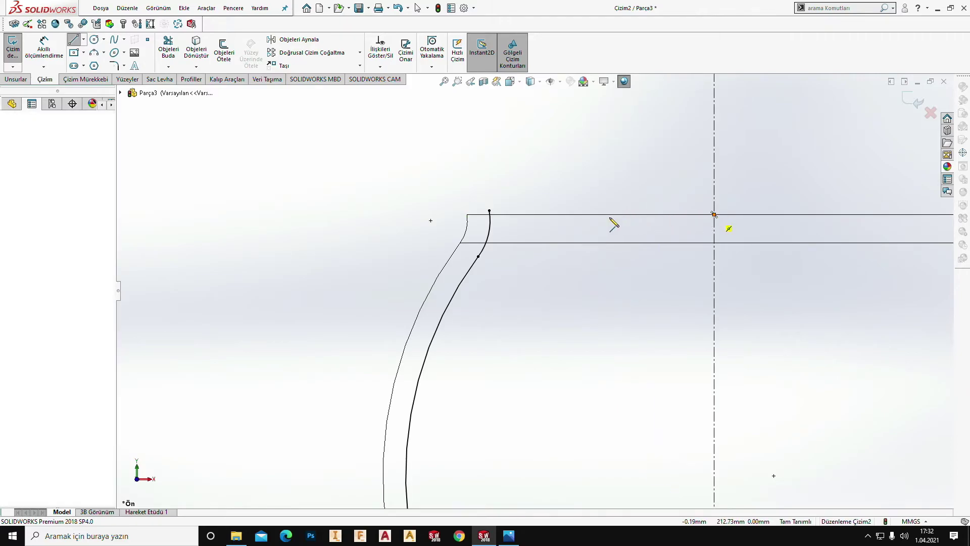
click(490, 215)
key(Escape)
scroll(407, 133, up, 2)
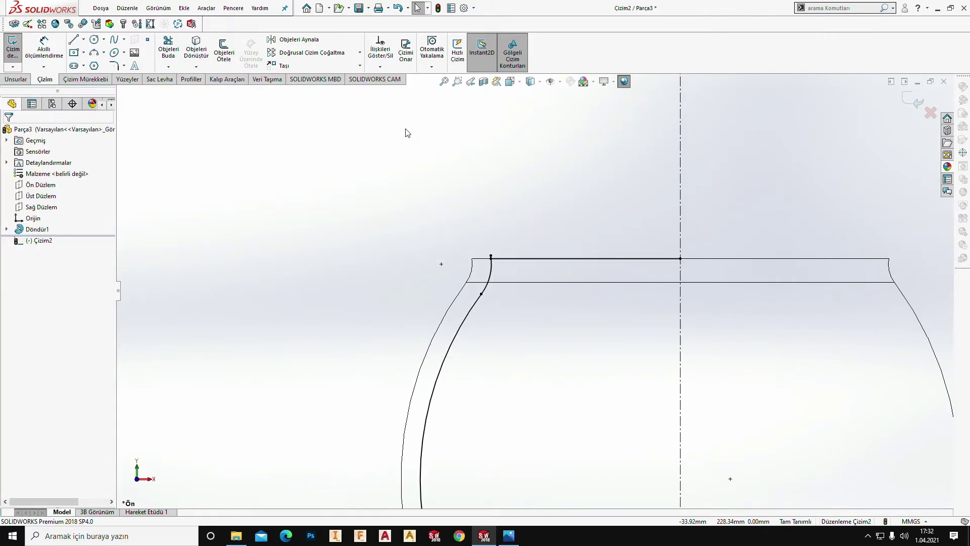
Step: Trim the inner offset curve at the rim
click(176, 44)
scroll(497, 247, down, 8)
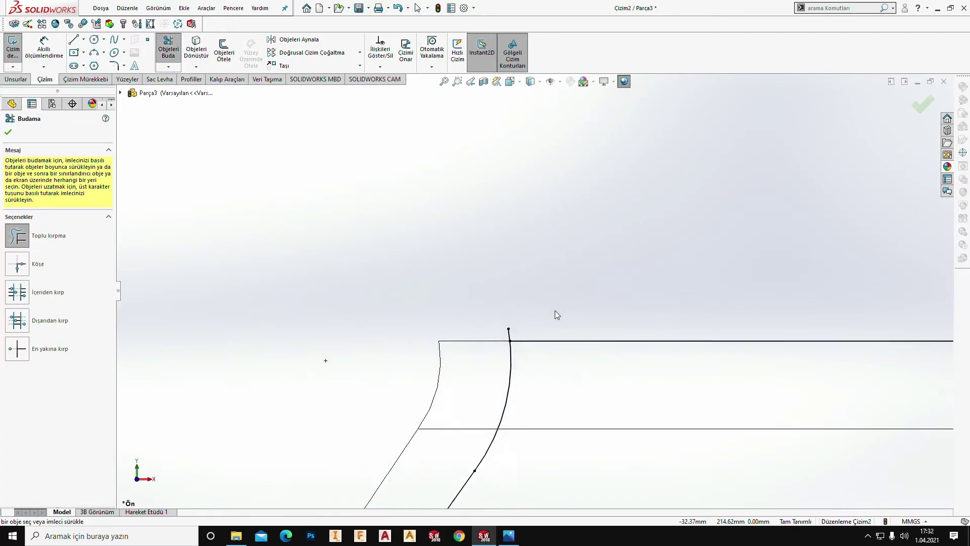
scroll(454, 303, up, 3)
scroll(456, 301, up, 2)
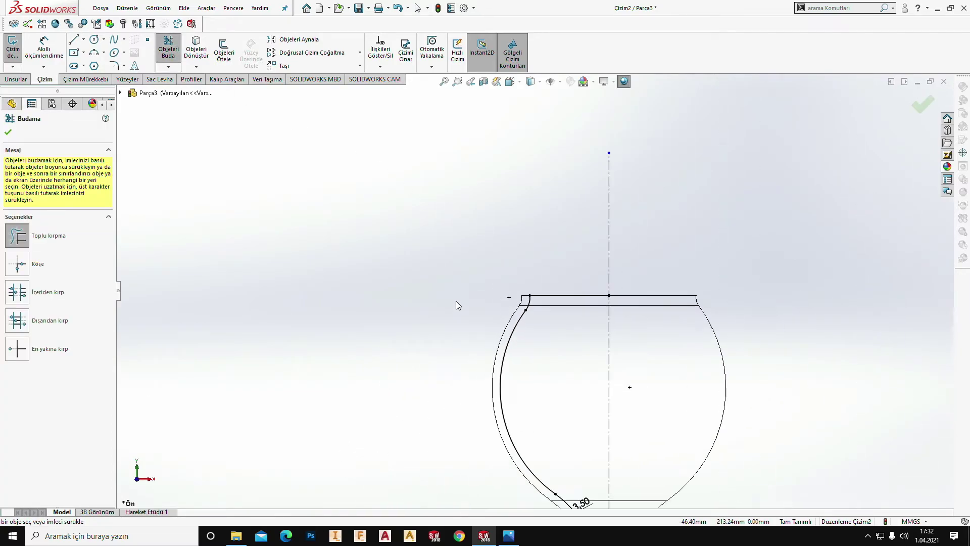
scroll(574, 395, down, 3)
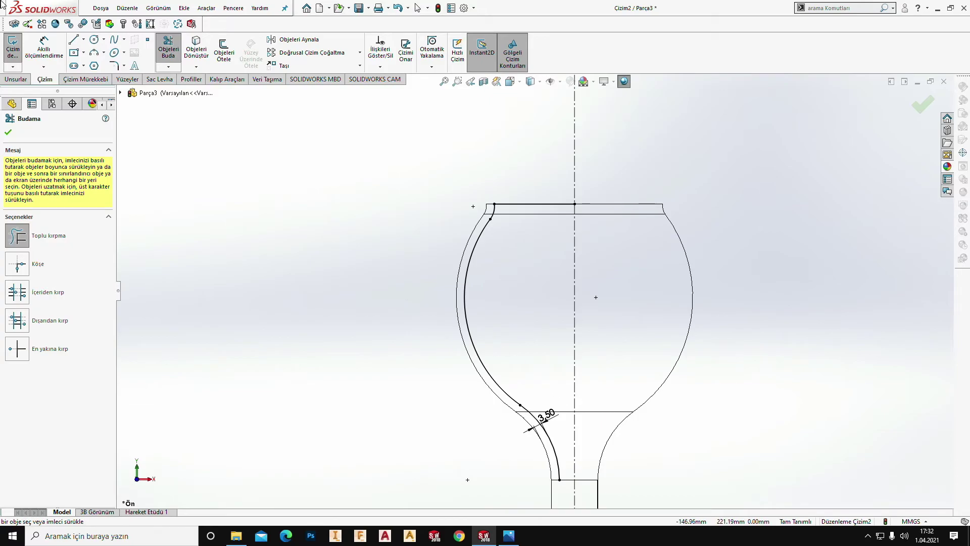
Step: Close the inner curve's bottom with a short line to the axis, then fit the sketch in view
click(74, 39)
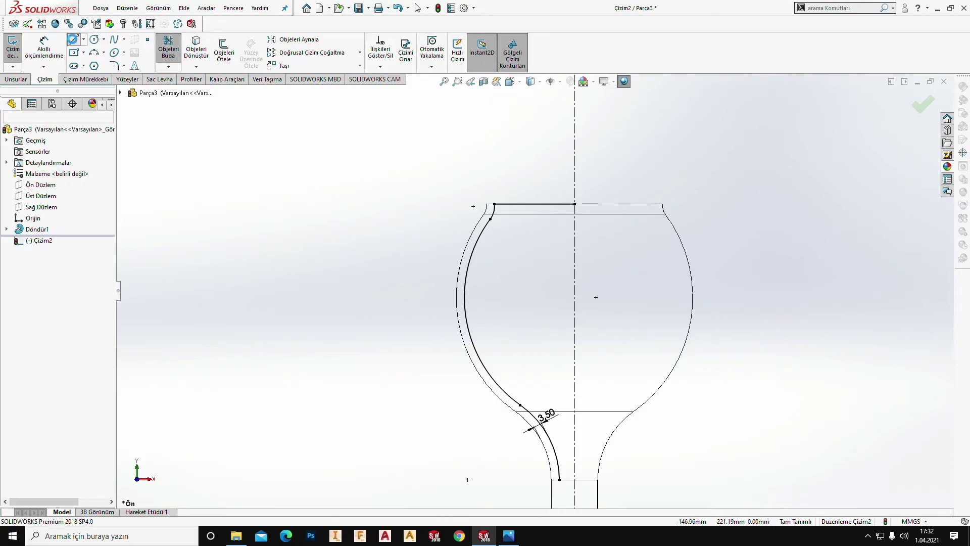
click(559, 479)
click(575, 480)
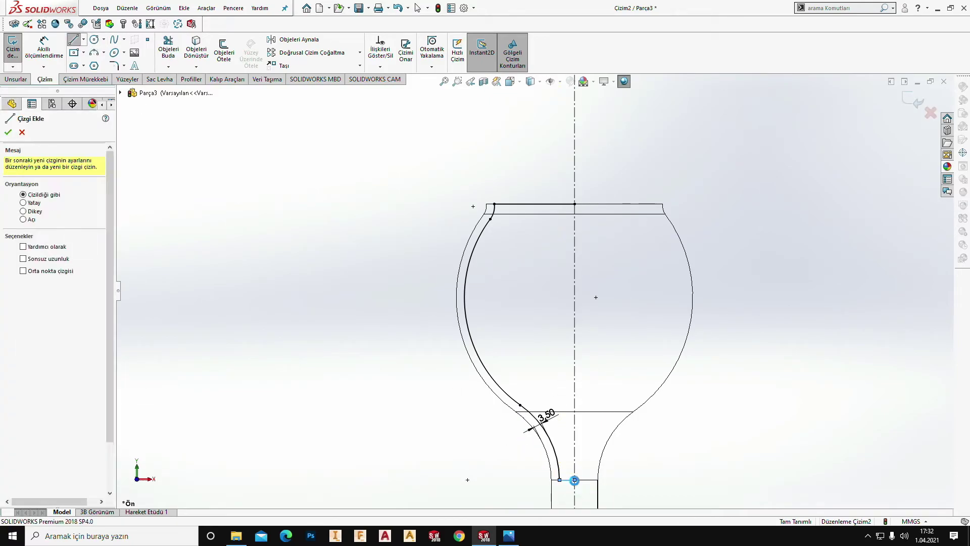
key(Escape)
key(f)
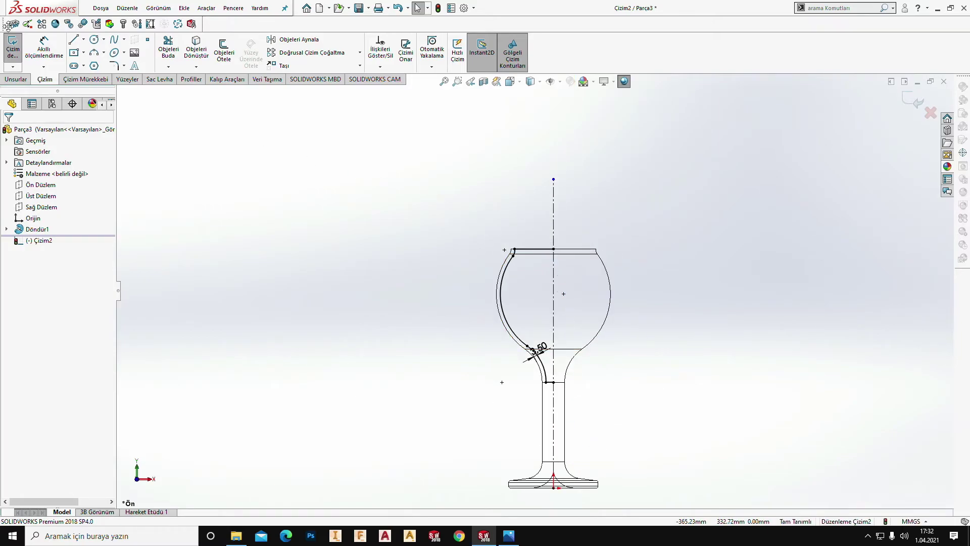
click(16, 79)
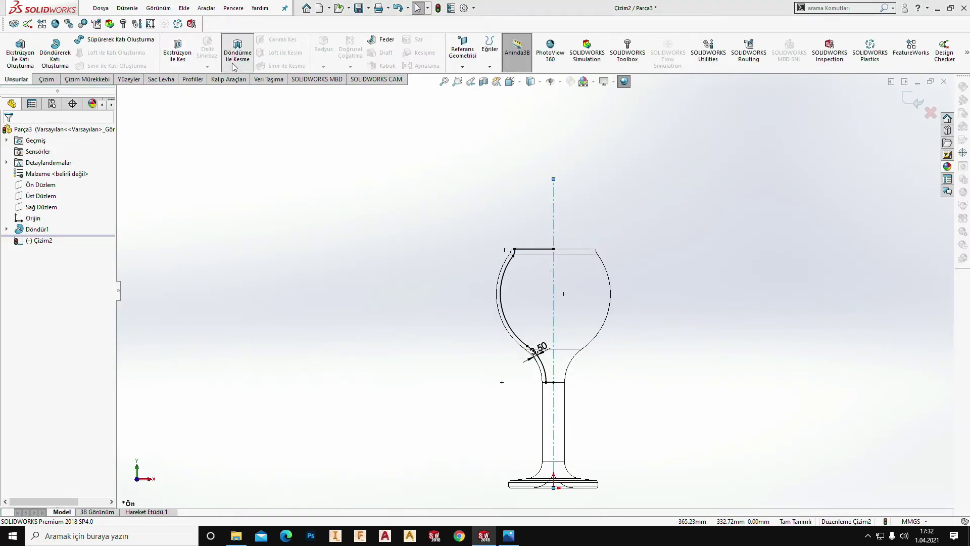
Step: Revolve-cut the closed sketch 360° in shaded view, creating Kes-Döndür1
click(235, 55)
click(509, 272)
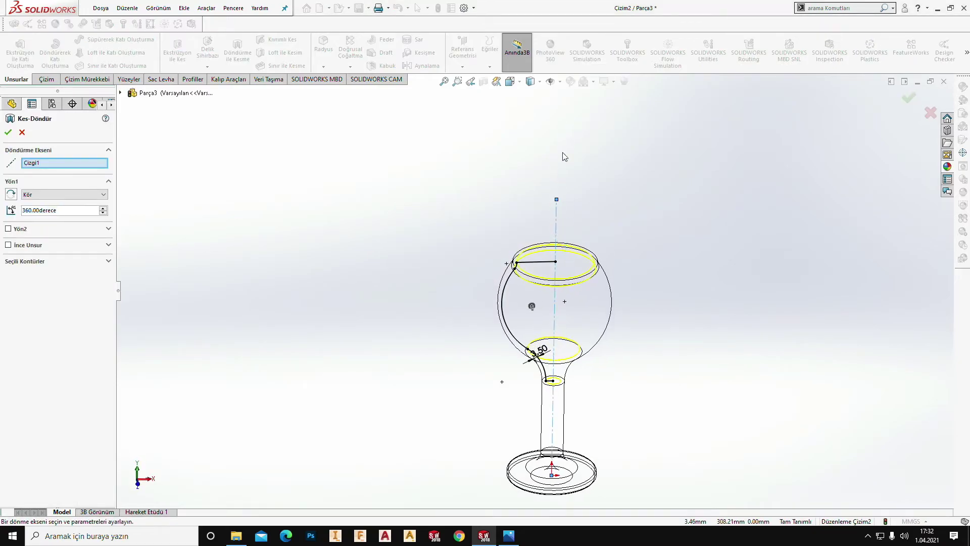
click(530, 82)
click(531, 100)
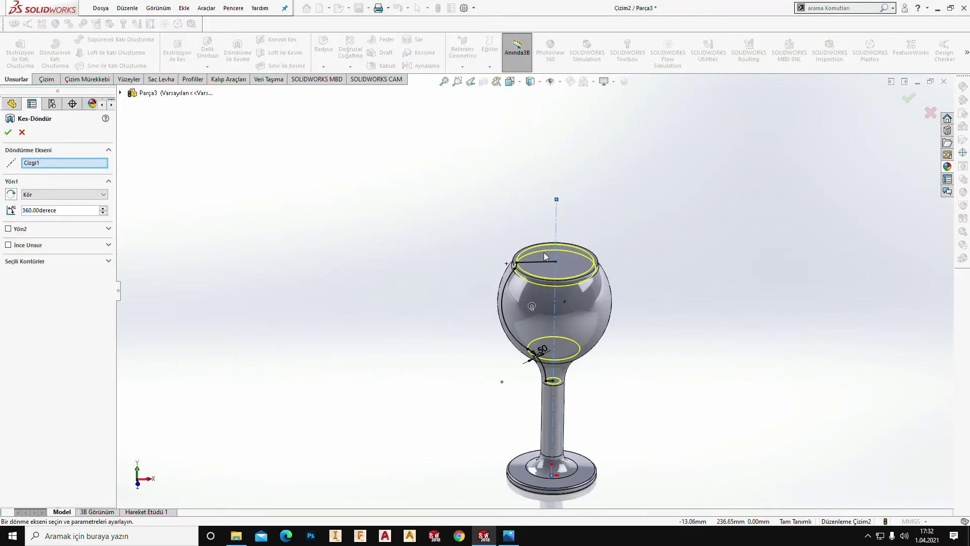
middle_drag(535, 250, 535, 261)
scroll(535, 261, down, 2)
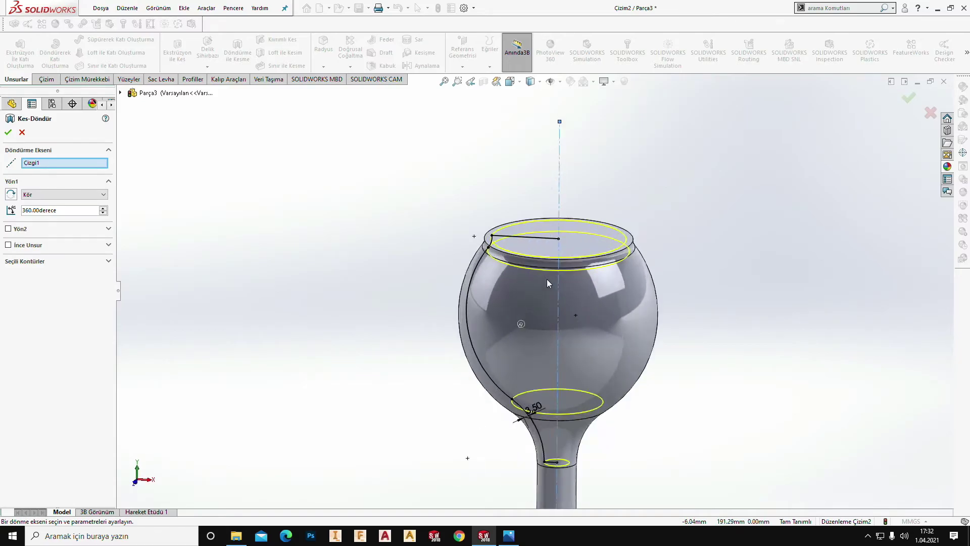
scroll(546, 279, down, 2)
scroll(542, 275, down, 2)
scroll(523, 295, down, 2)
scroll(495, 278, up, 1)
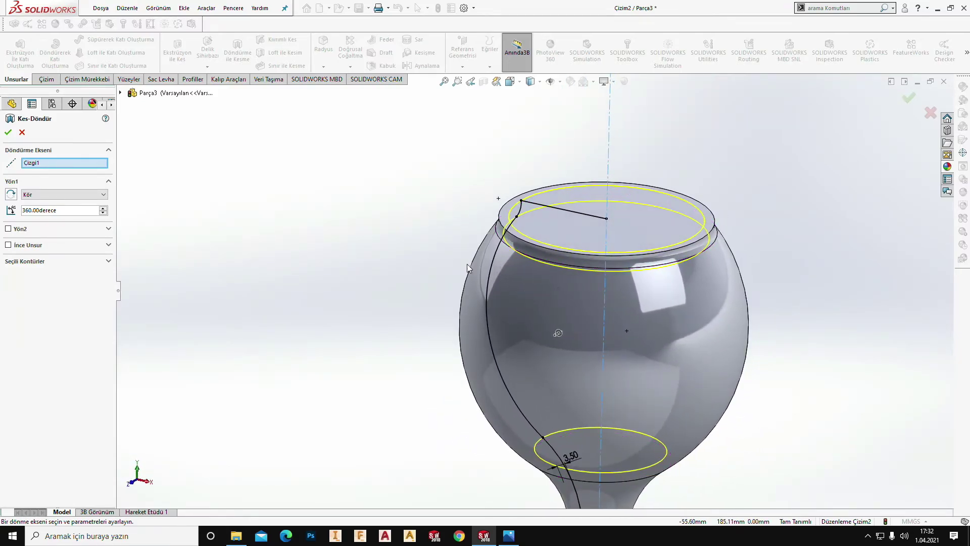
scroll(466, 264, up, 3)
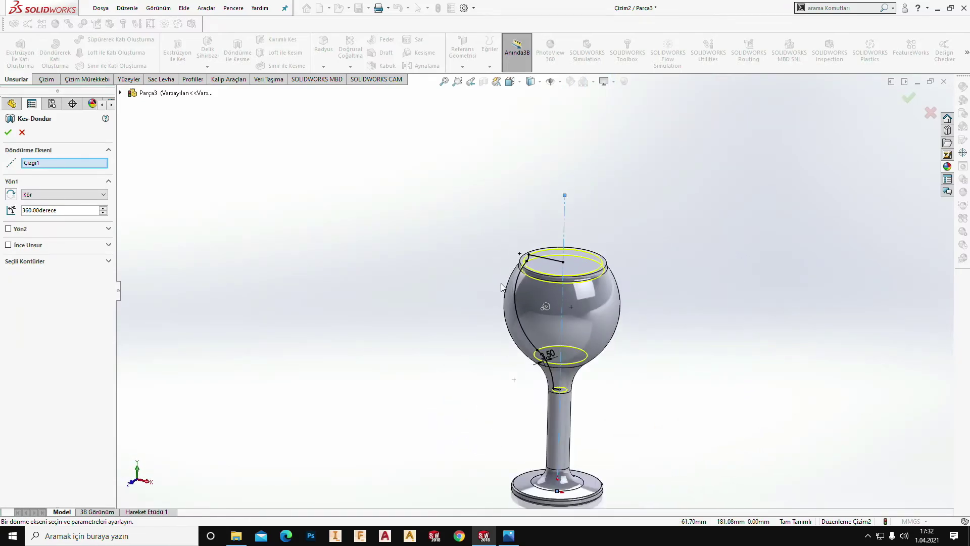
click(7, 132)
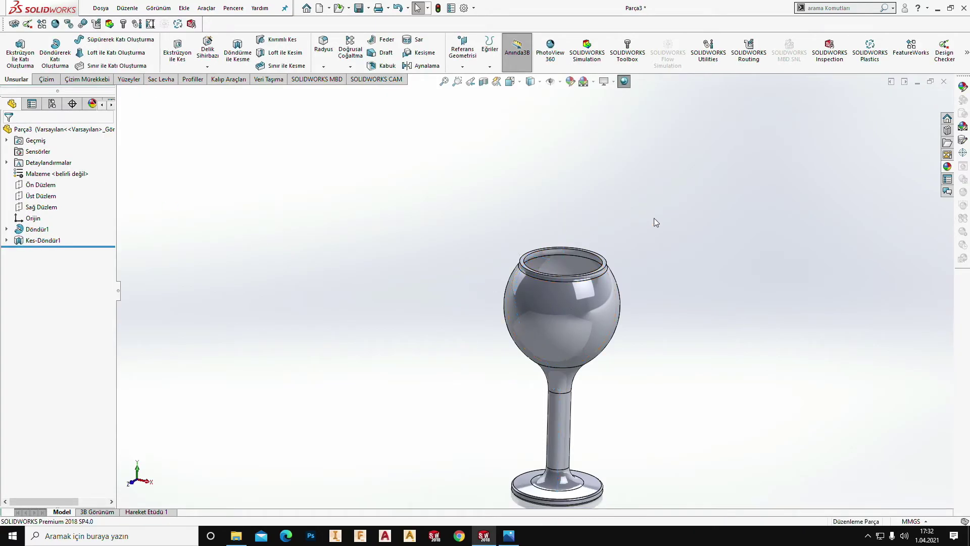
mouse_move(654, 222)
middle_down()
mouse_move(610, 335)
mouse_move(641, 407)
mouse_move(593, 414)
mouse_move(638, 353)
mouse_move(621, 257)
mouse_move(636, 302)
mouse_move(594, 407)
middle_up()
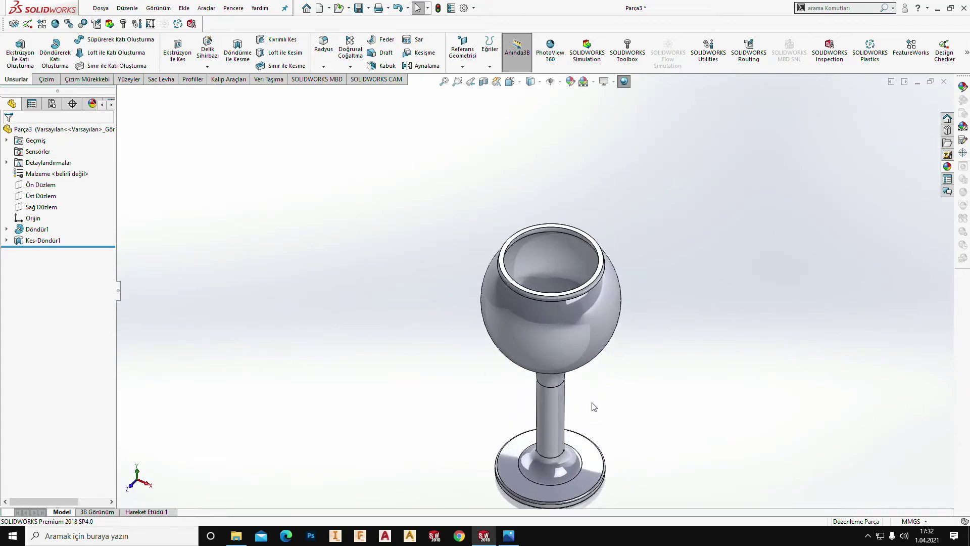
scroll(593, 407, up, 4)
middle_drag(562, 367, 580, 277)
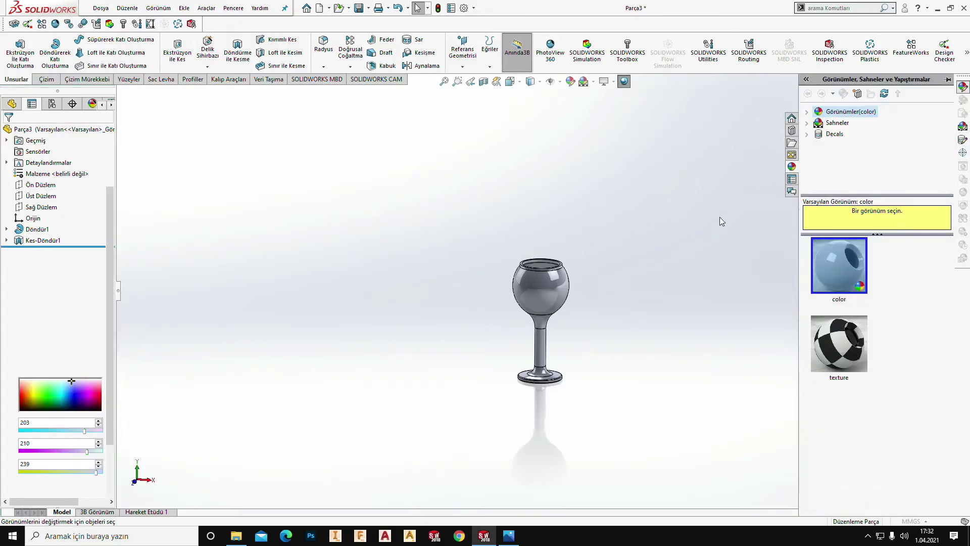
Step: Browse the Appearances library to the glossy Glass appearances
click(807, 113)
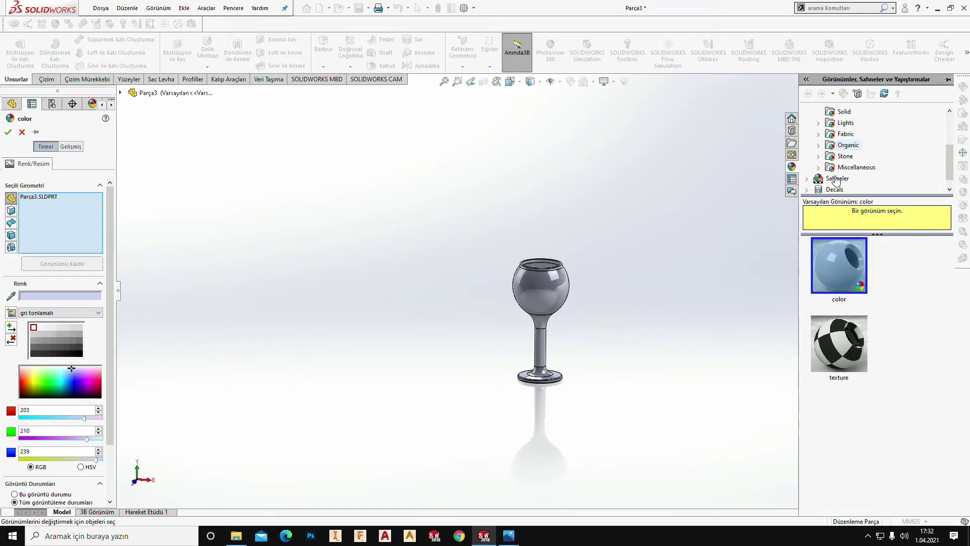
double_click(830, 168)
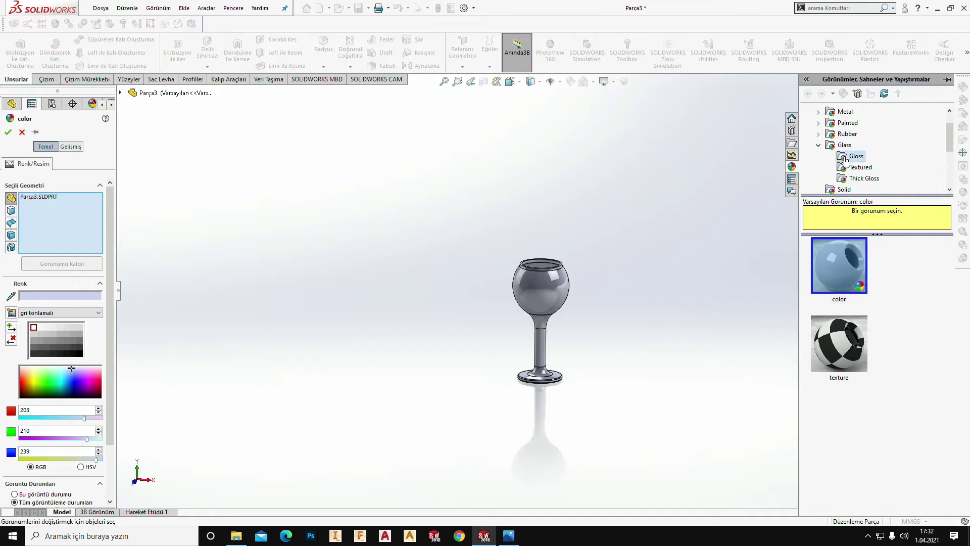
click(854, 156)
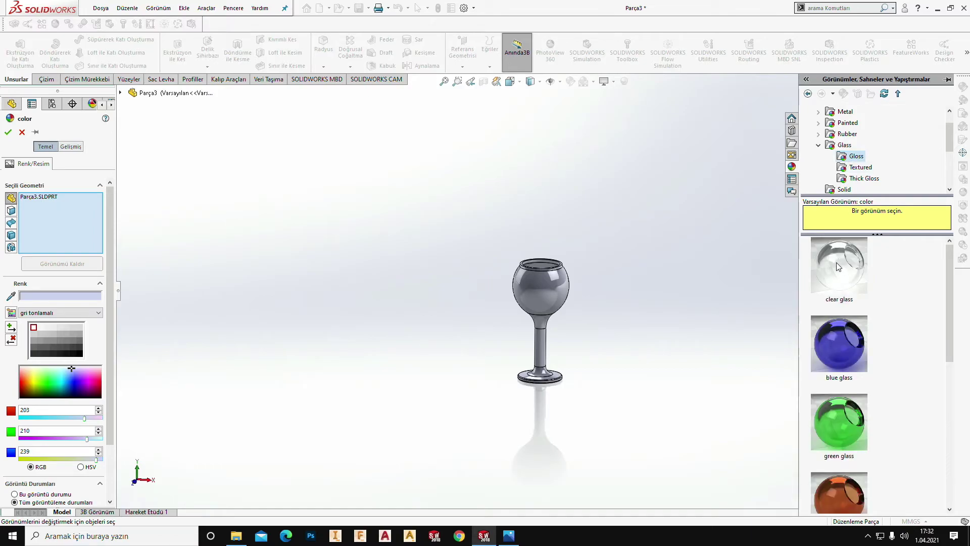
mouse_move(838, 265)
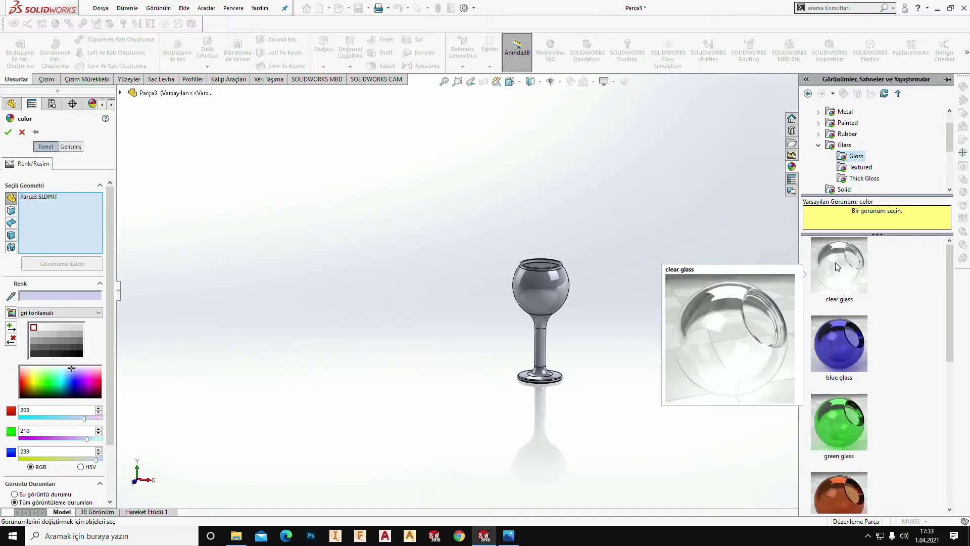
scroll(838, 267, down, 2)
scroll(849, 293, down, 2)
scroll(857, 315, up, 1)
scroll(857, 316, up, 2)
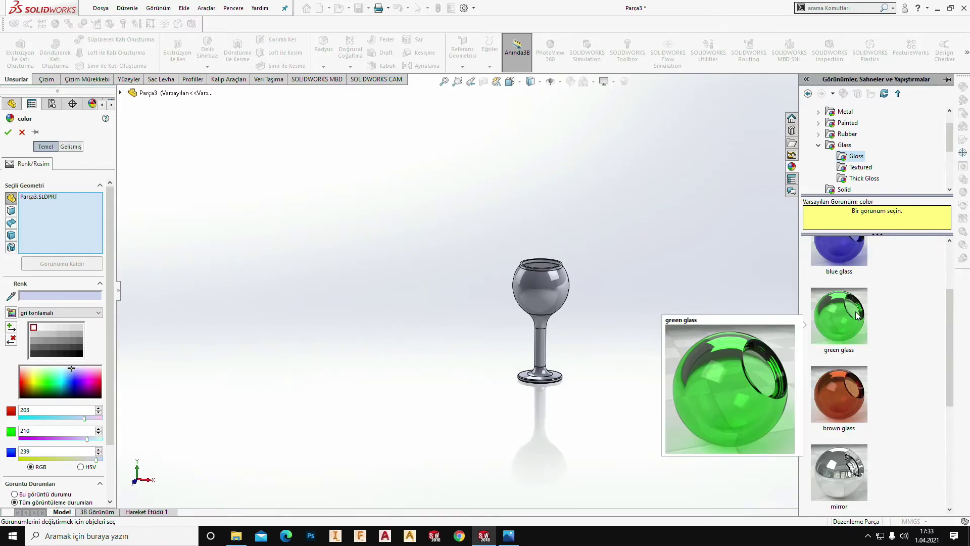
scroll(842, 353, down, 2)
mouse_move(838, 356)
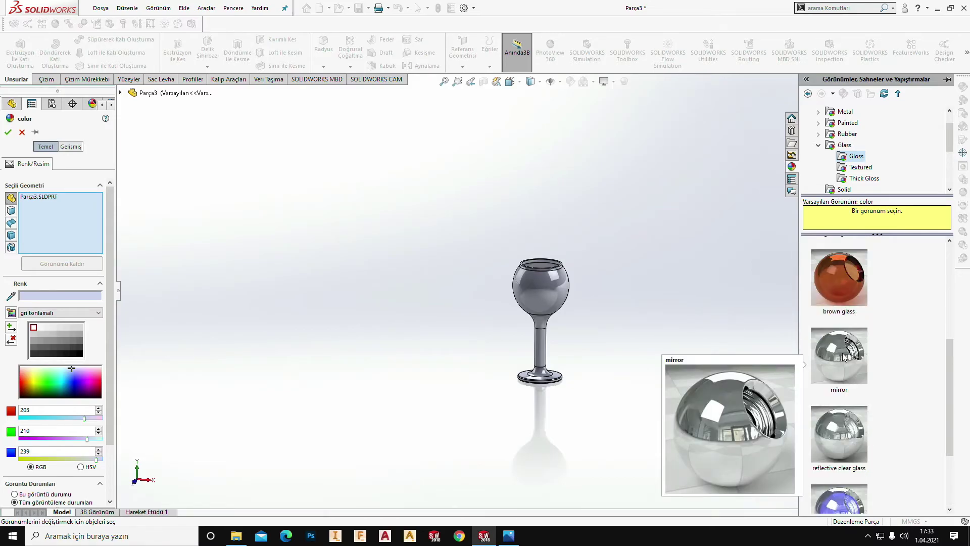
scroll(844, 357, down, 2)
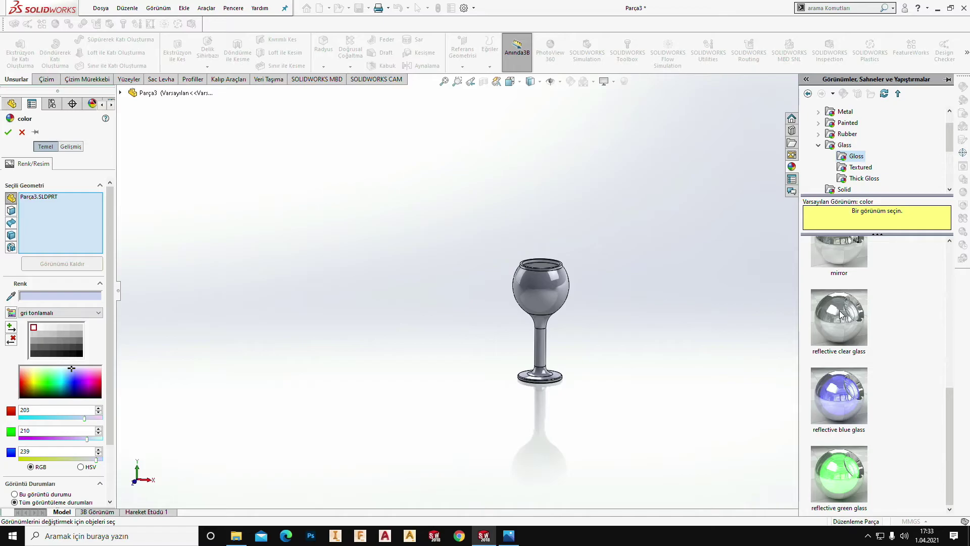
mouse_move(838, 317)
scroll(841, 314, up, 3)
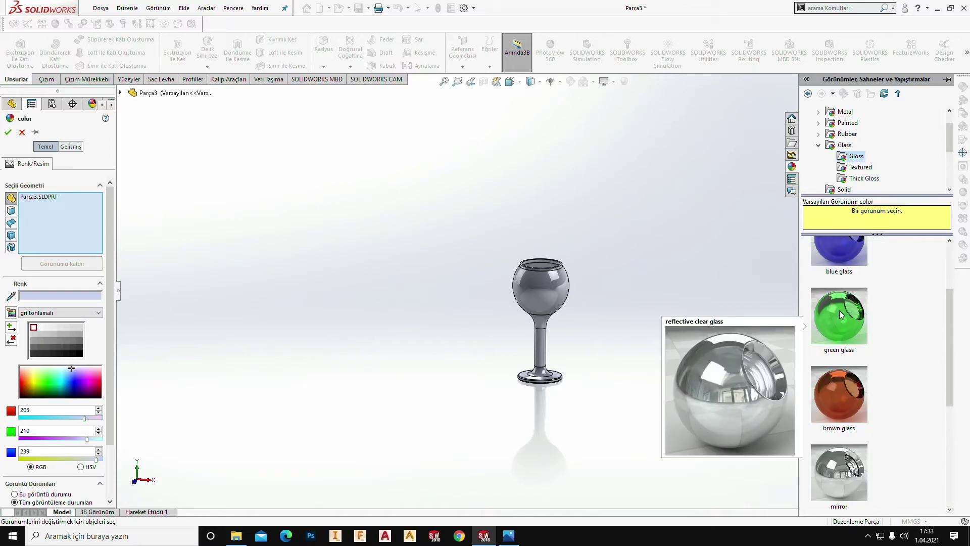
scroll(839, 353, down, 2)
scroll(840, 394, down, 2)
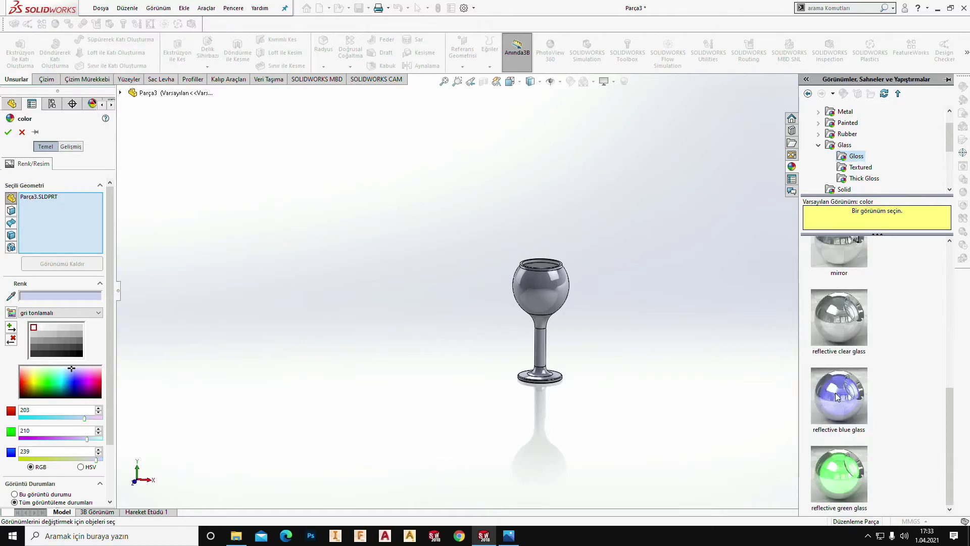
Step: Drag the reflective clear glass appearance onto the goblet part
drag(826, 368, 540, 290)
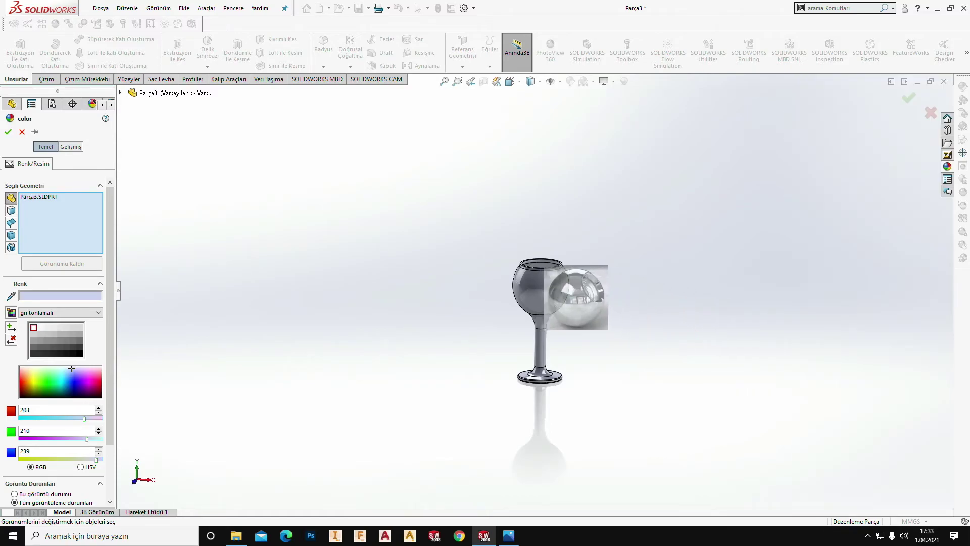
drag(551, 303, 554, 302)
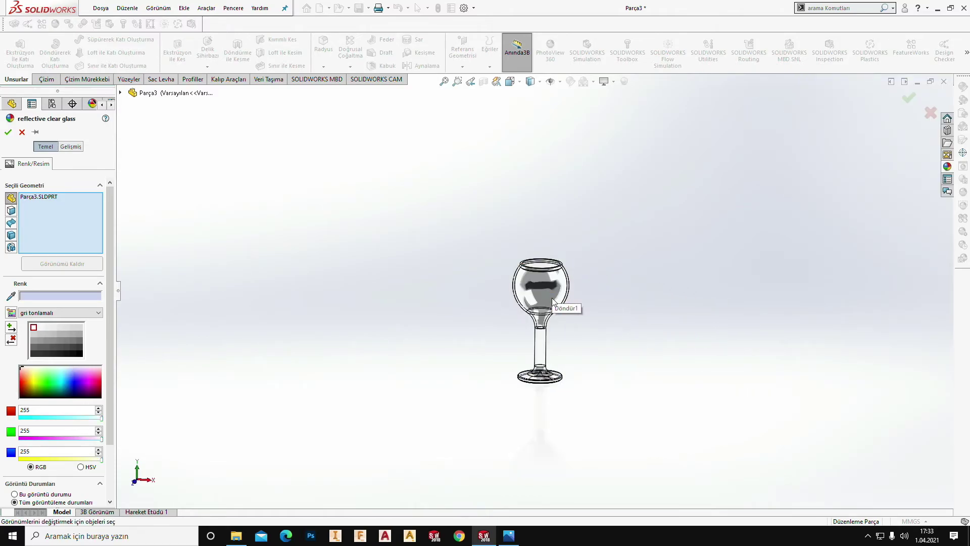
mouse_move(605, 262)
middle_down()
mouse_move(512, 377)
mouse_move(513, 414)
middle_up()
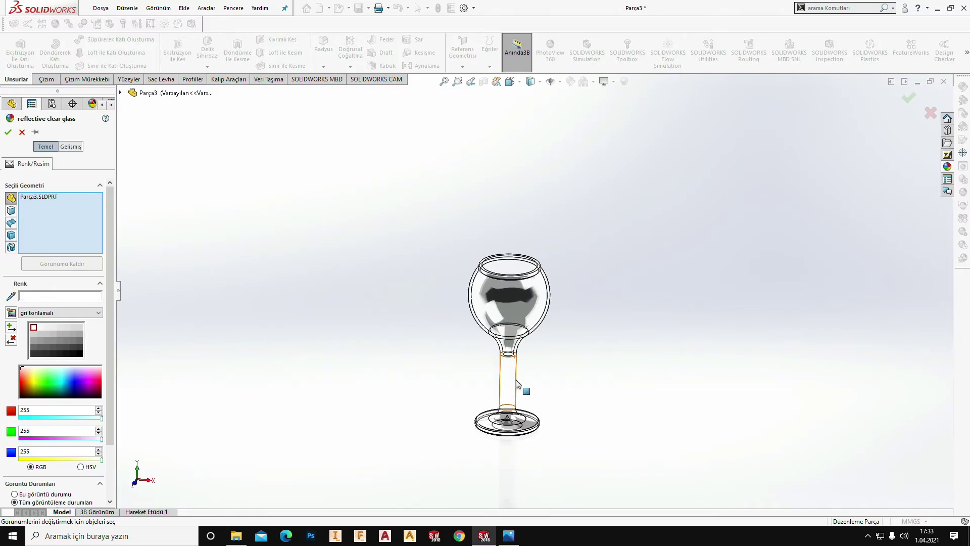
scroll(485, 331, down, 2)
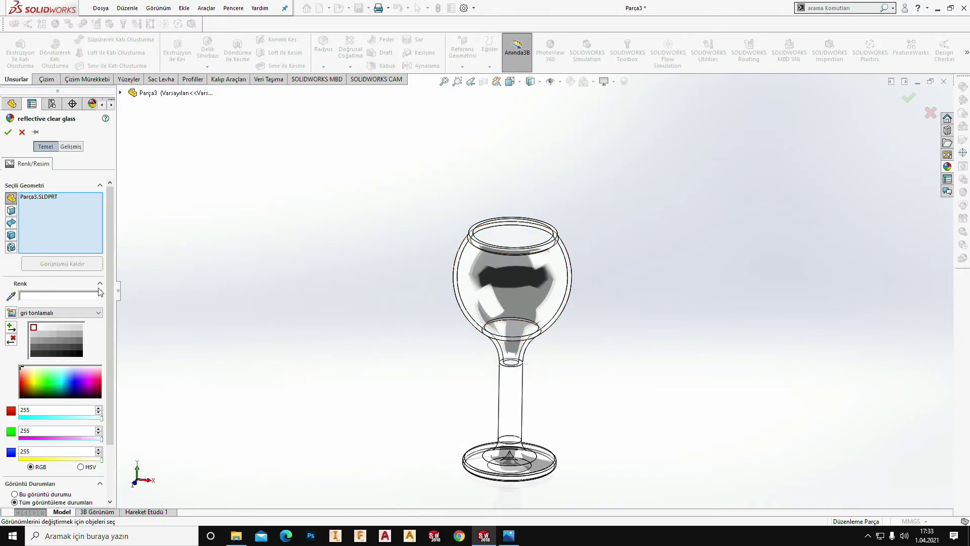
click(7, 132)
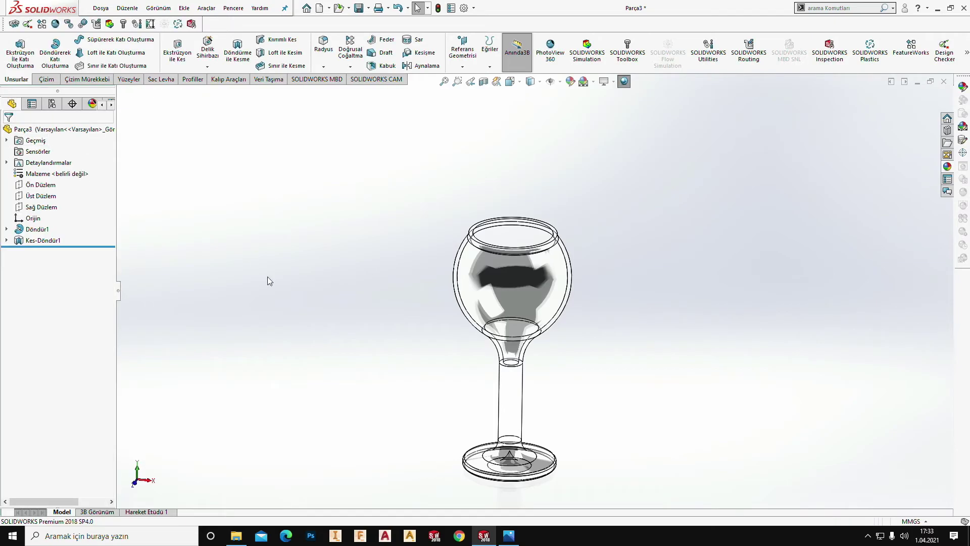
mouse_move(481, 271)
middle_down()
mouse_move(490, 204)
mouse_move(506, 321)
mouse_move(491, 316)
mouse_move(527, 326)
mouse_move(444, 312)
middle_up()
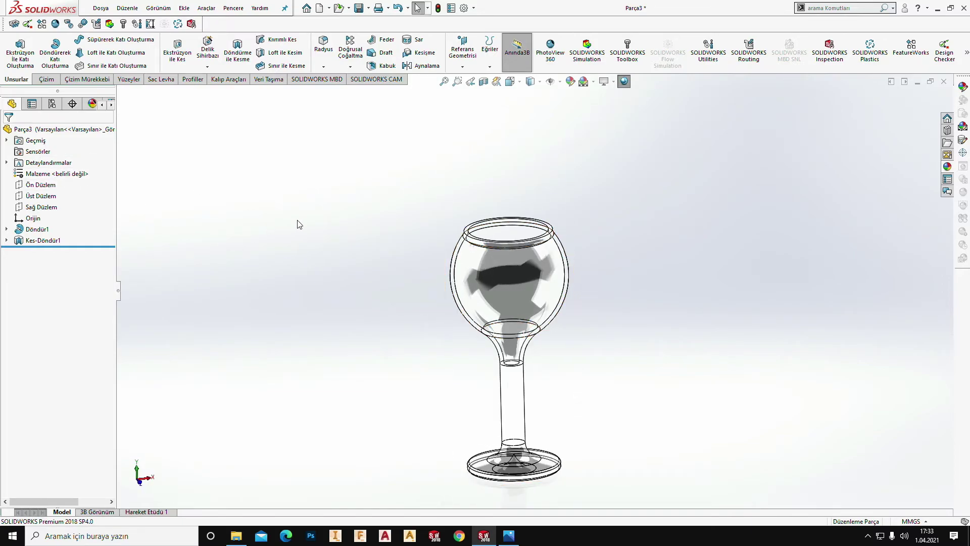
mouse_move(298, 225)
middle_down()
mouse_move(503, 258)
mouse_move(545, 279)
mouse_move(540, 252)
middle_up()
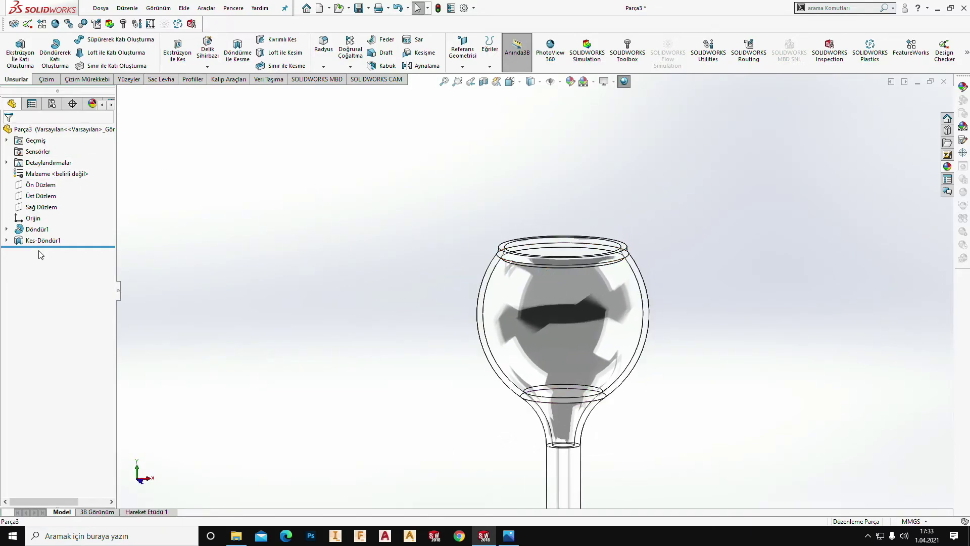
Step: Start a new sketch on the Front Plane with Hidden Lines Removed display
click(40, 185)
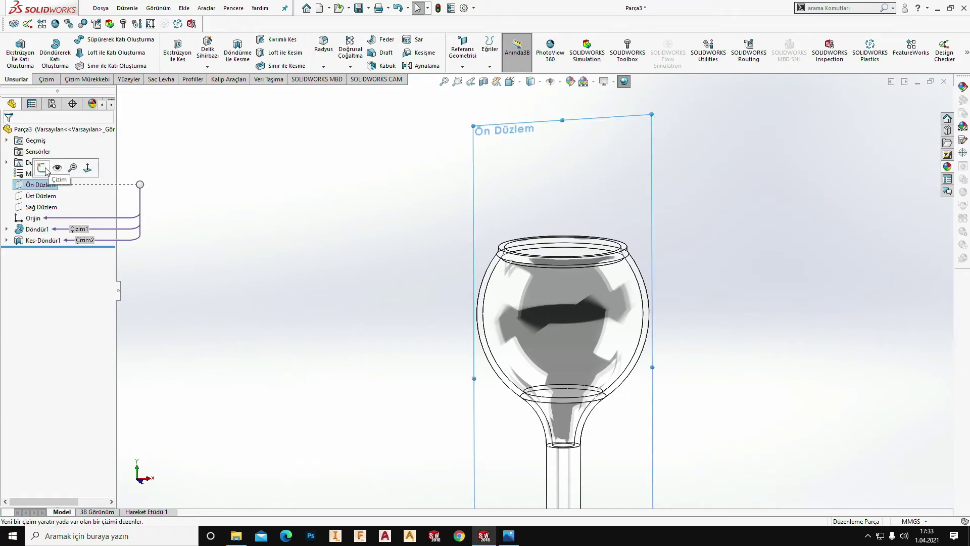
click(42, 167)
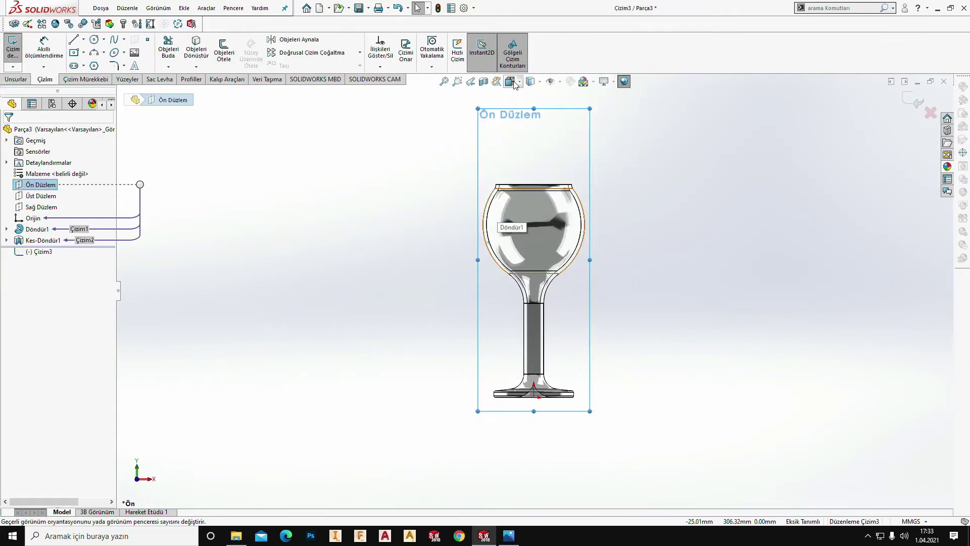
click(531, 81)
click(535, 142)
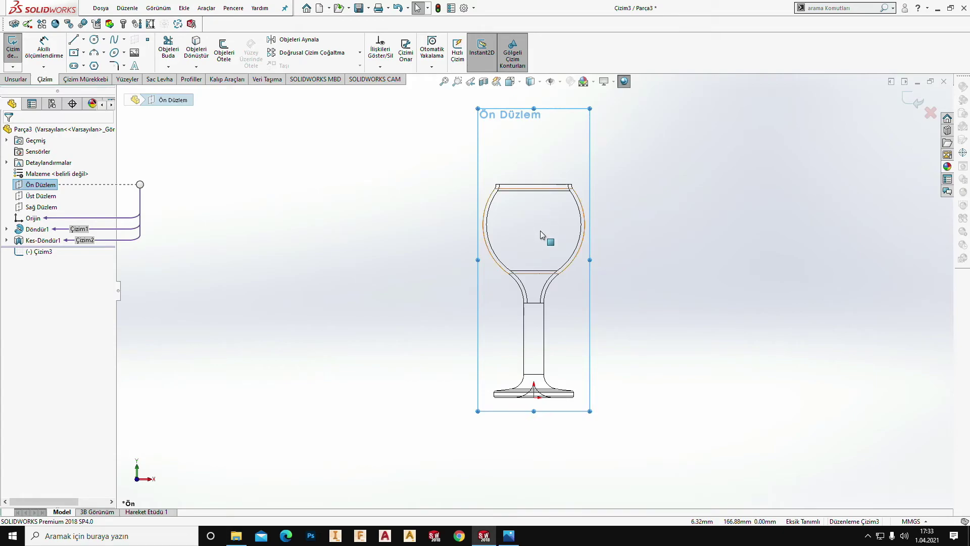
scroll(542, 207, down, 2)
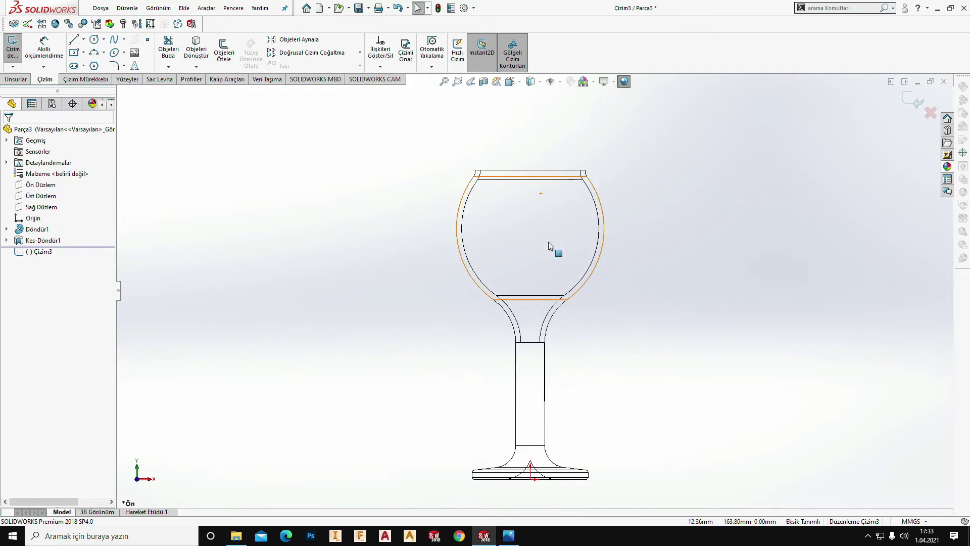
scroll(548, 242, up, 2)
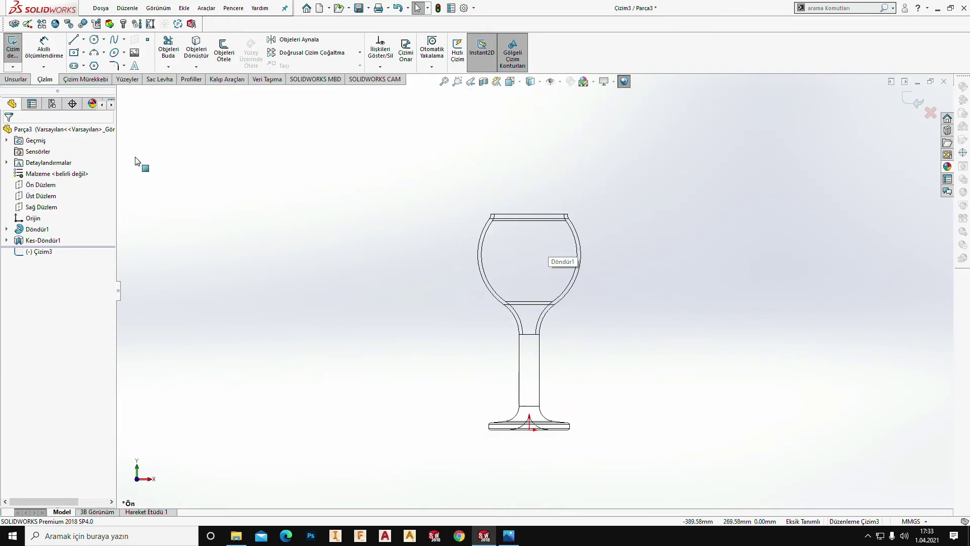
Step: Draw a vertical centerline from the origin up past the glass rim
click(83, 39)
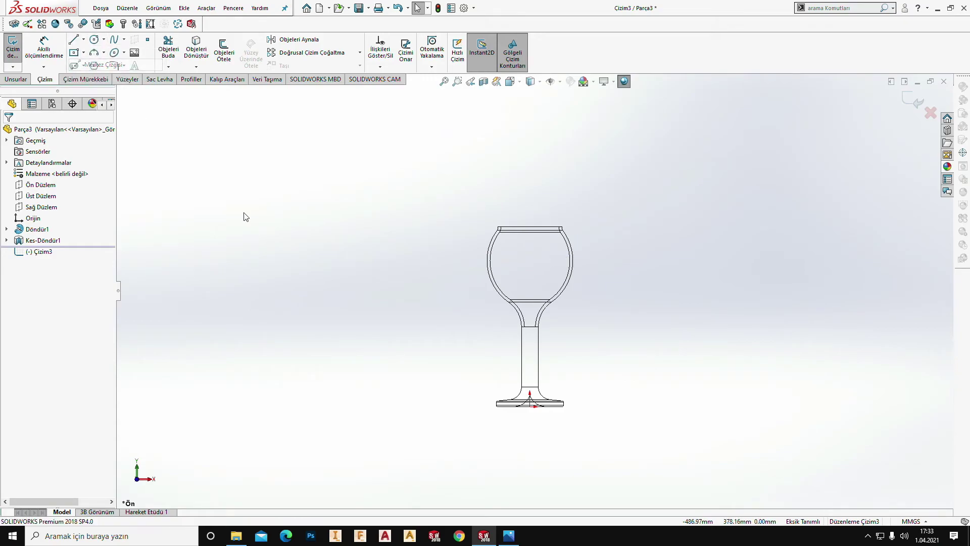
click(530, 404)
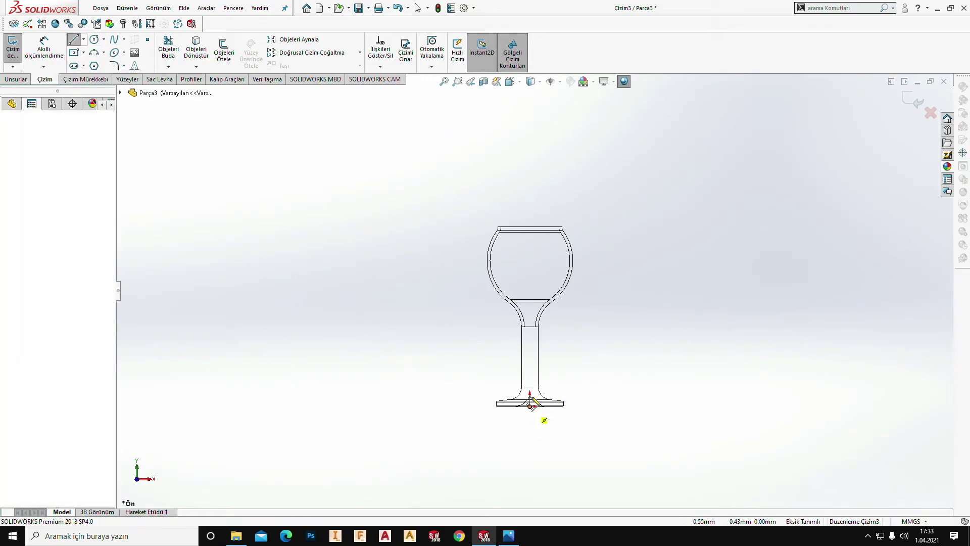
click(529, 178)
key(Escape)
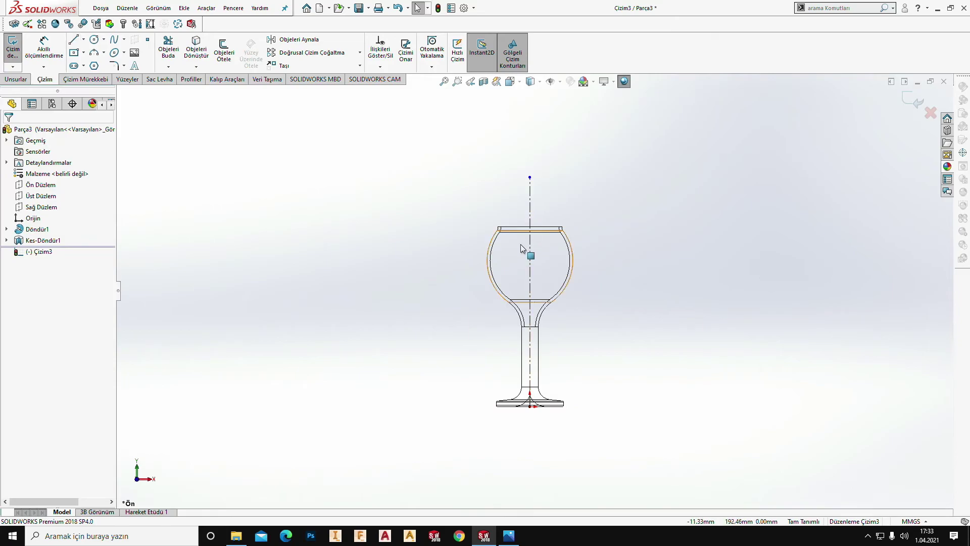
Step: Draw a horizontal line from the centerline to the inner bowl wall
scroll(521, 240, down, 2)
scroll(540, 247, down, 3)
scroll(558, 255, down, 2)
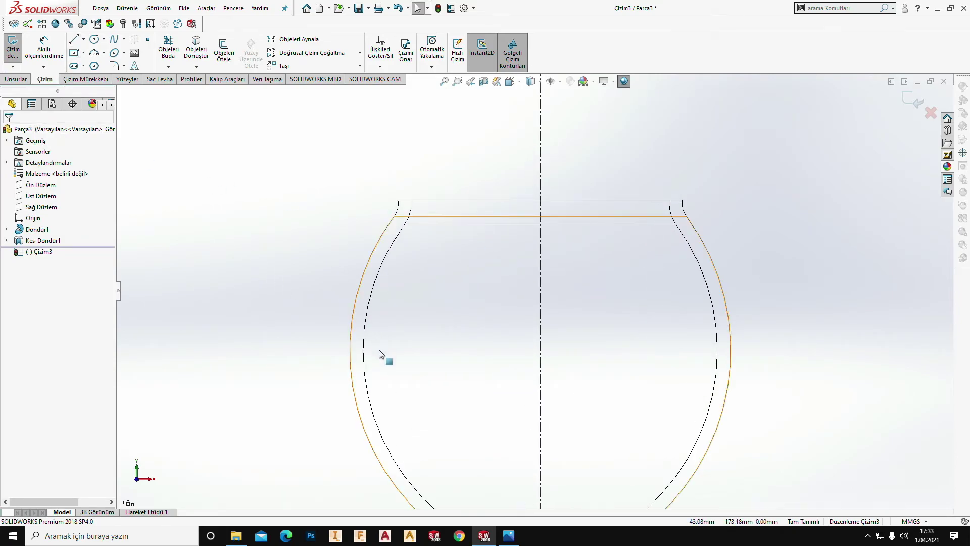
click(540, 308)
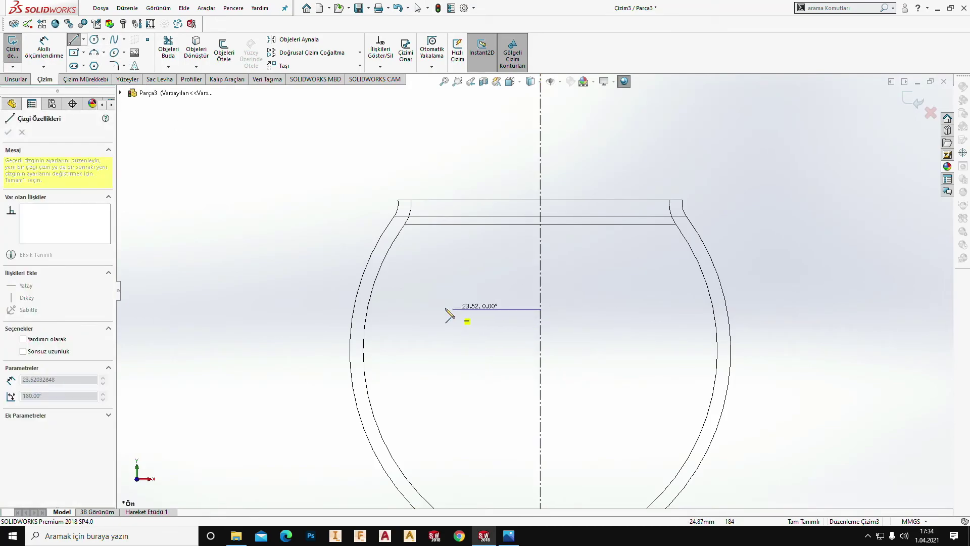
click(368, 309)
key(Escape)
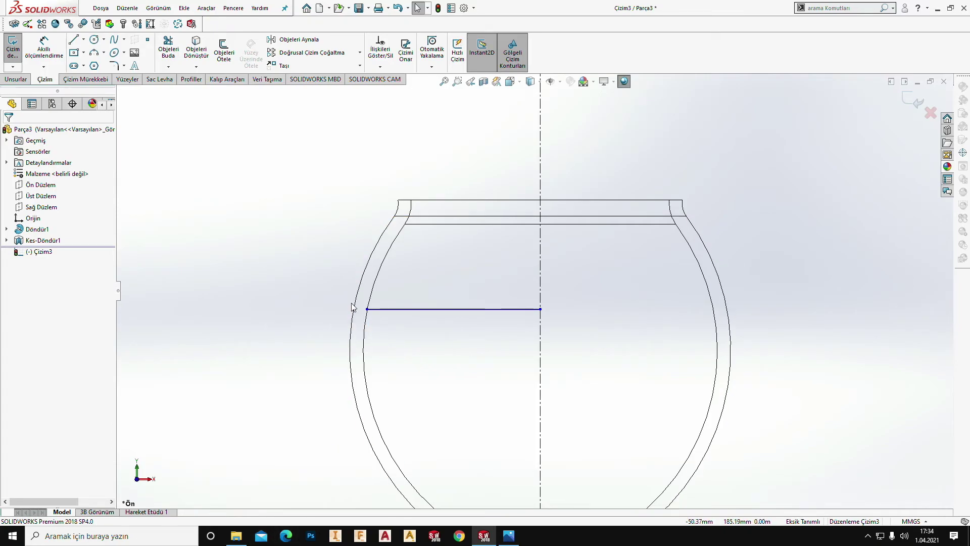
Step: Convert the inner bowl wall edge into sketch geometry
click(197, 53)
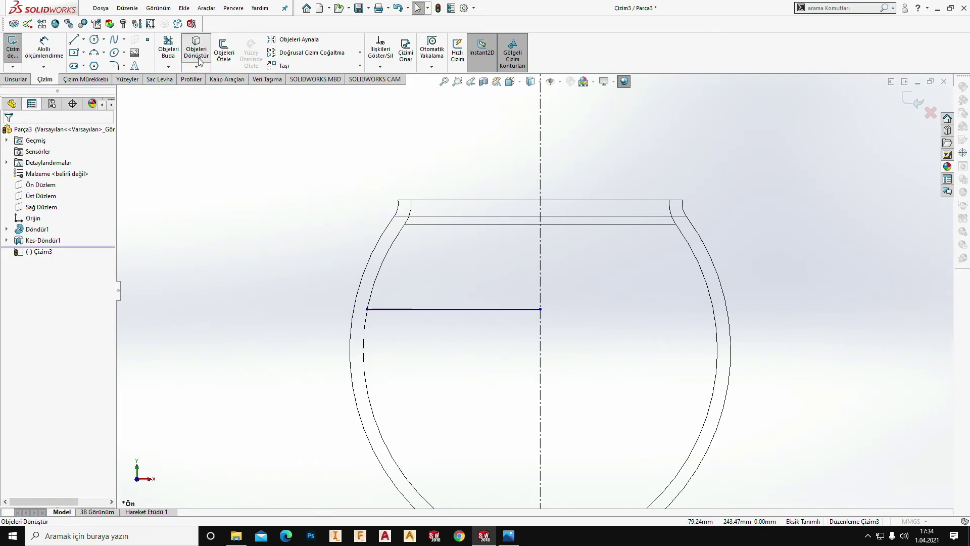
click(365, 335)
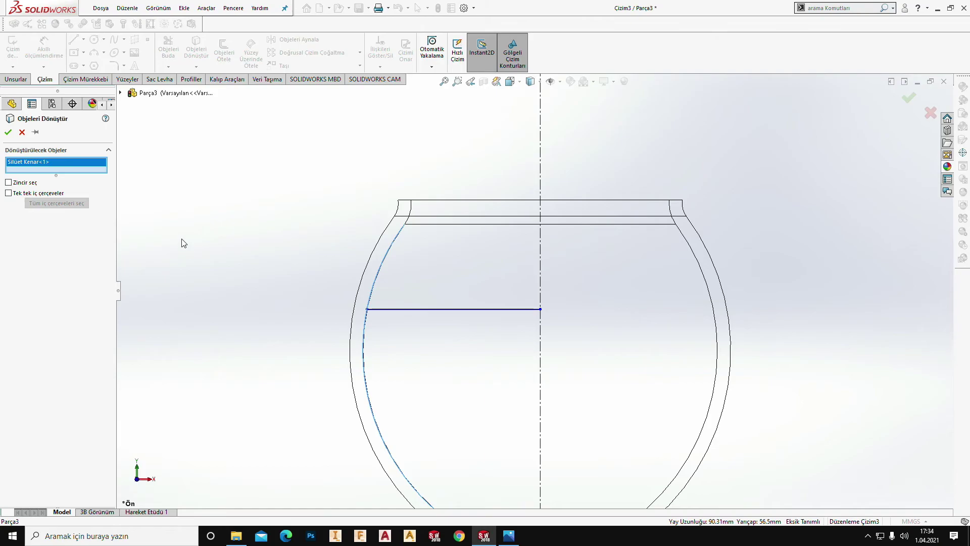
click(8, 131)
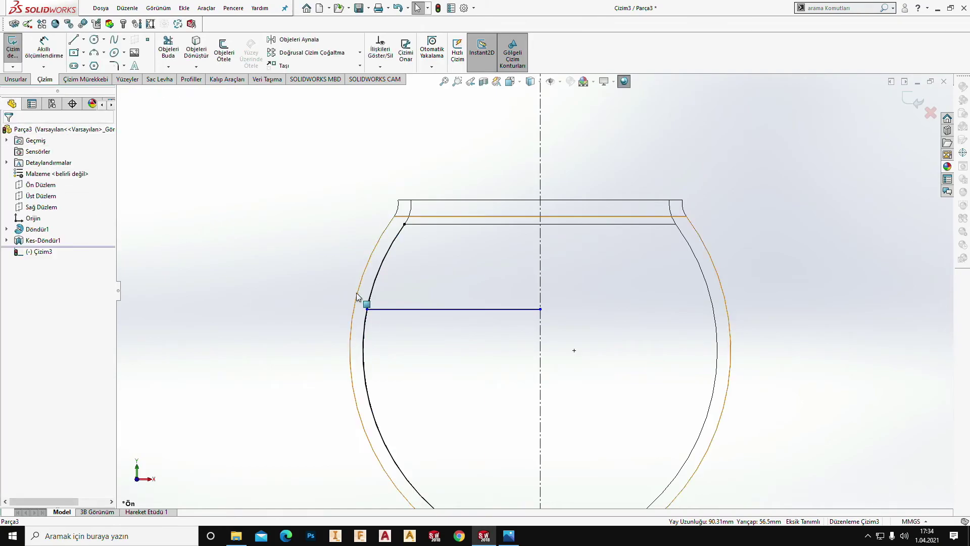
Step: Trim away the converted wall above the horizontal line
click(177, 51)
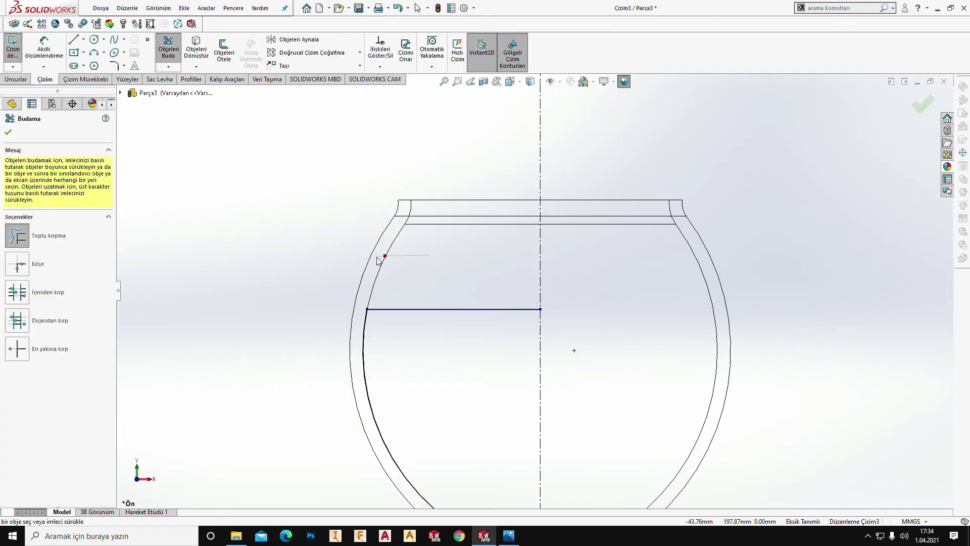
scroll(530, 289, up, 3)
scroll(566, 379, down, 2)
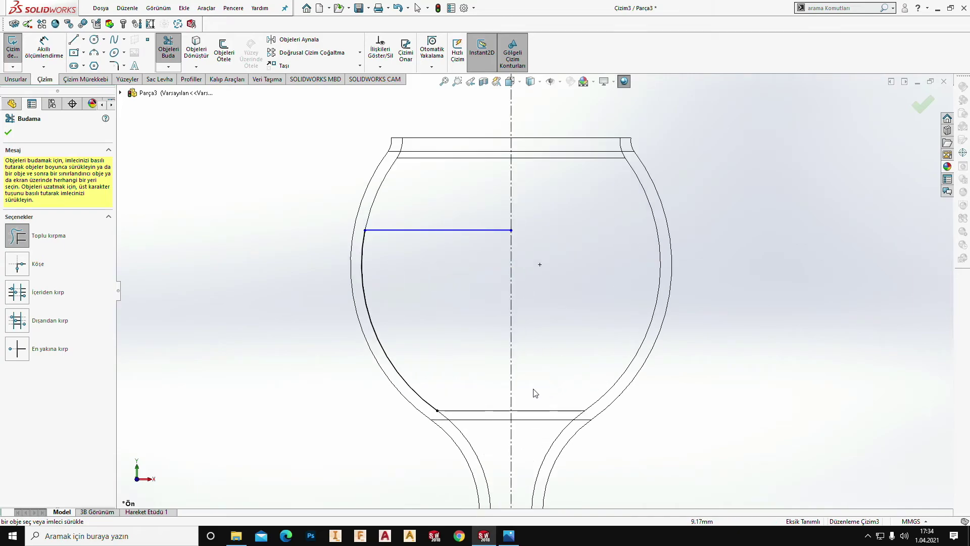
scroll(535, 393, up, 2)
key(Escape)
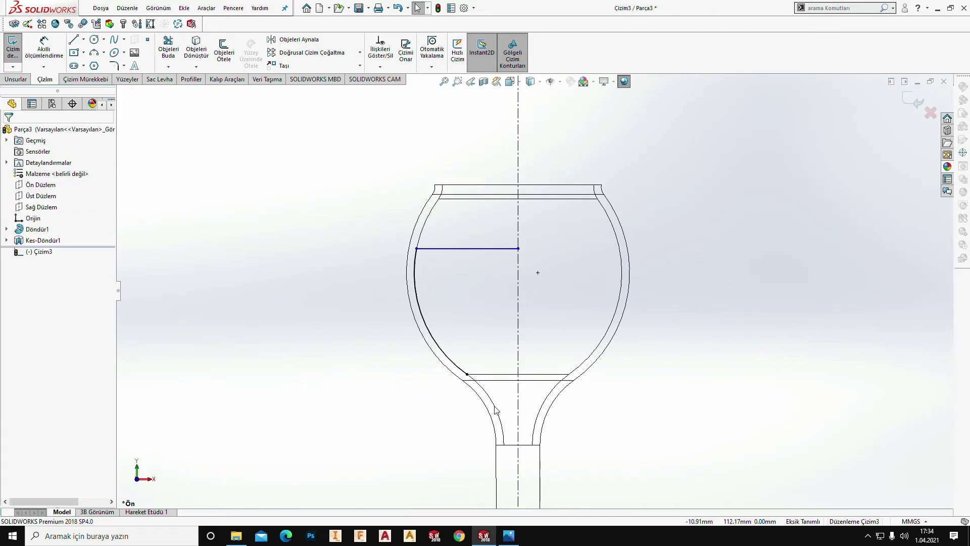
click(499, 416)
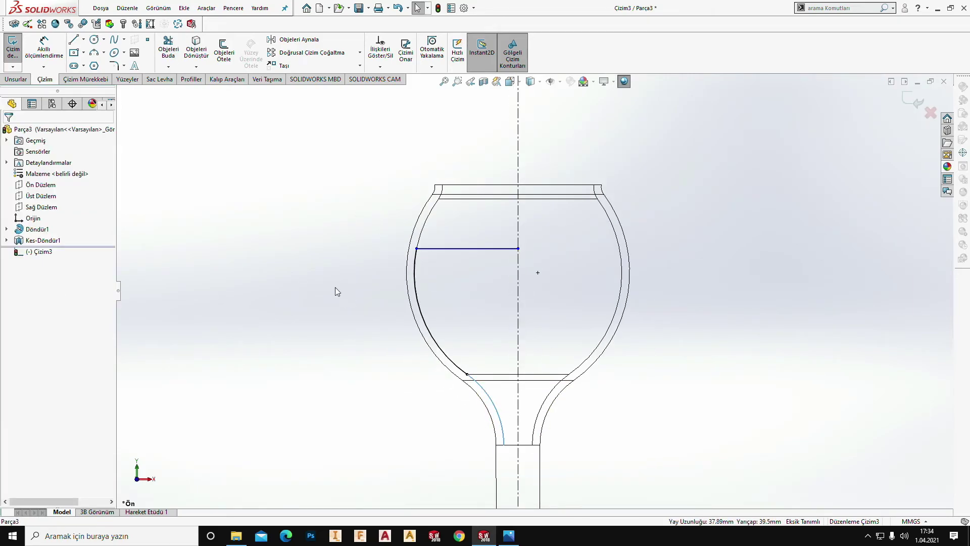
Step: Convert the inner neck curve and close the liquid profile with a line down the centerline
click(190, 46)
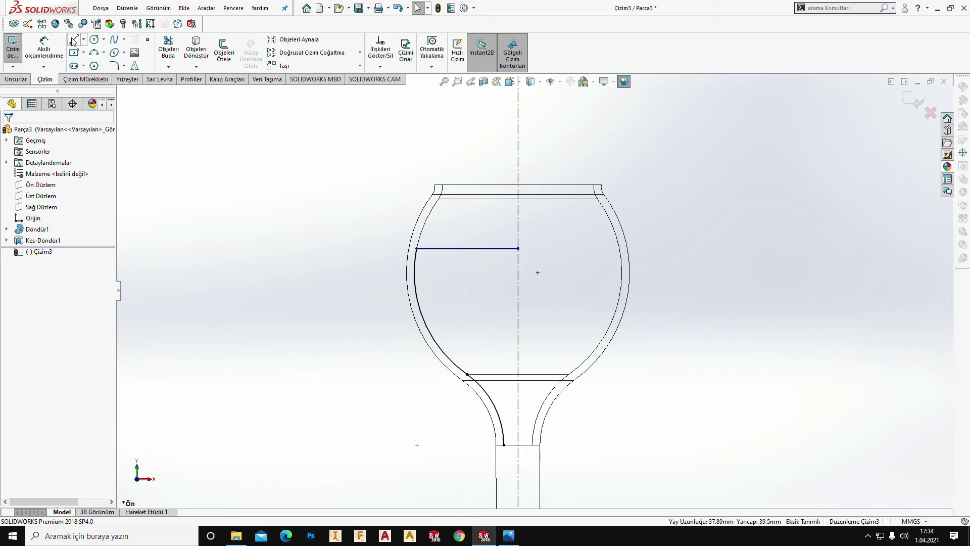
click(74, 39)
click(518, 248)
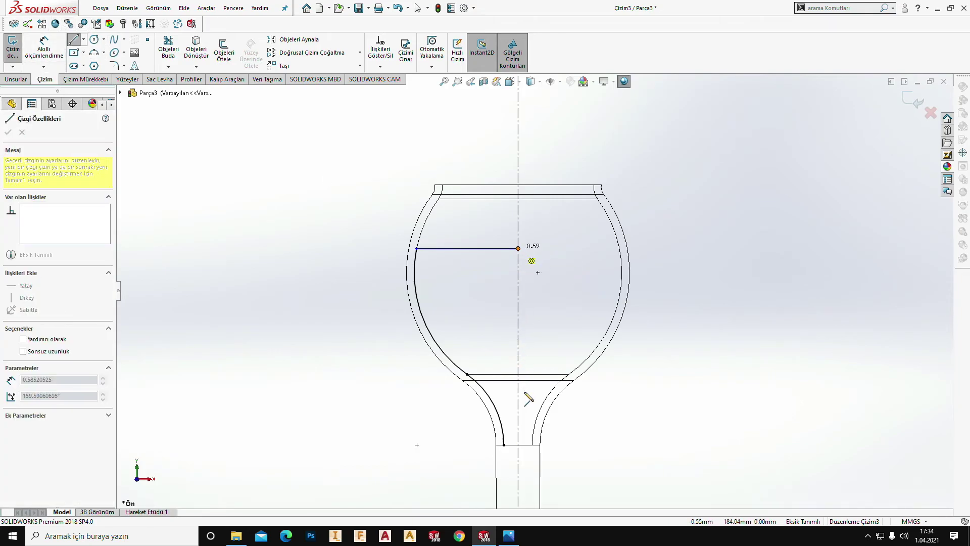
click(518, 444)
key(Escape)
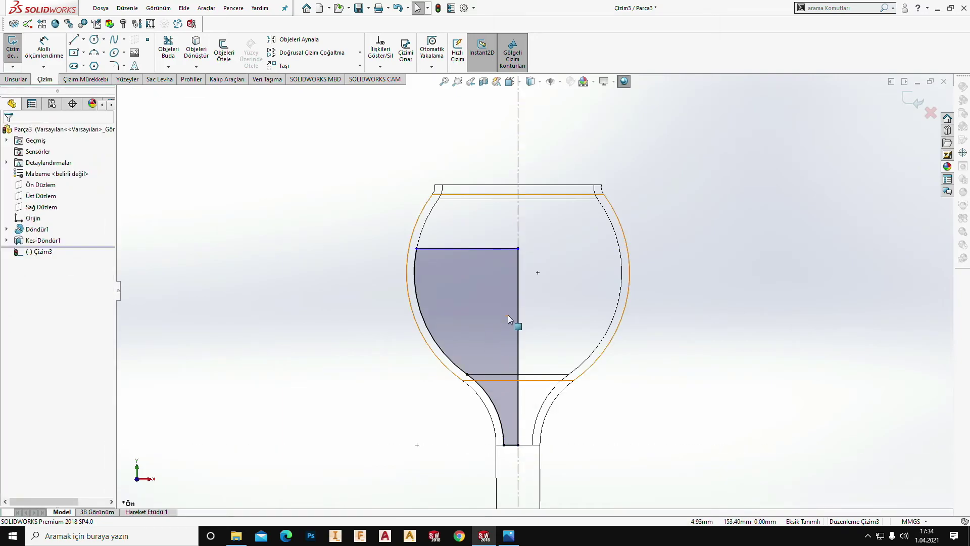
click(16, 79)
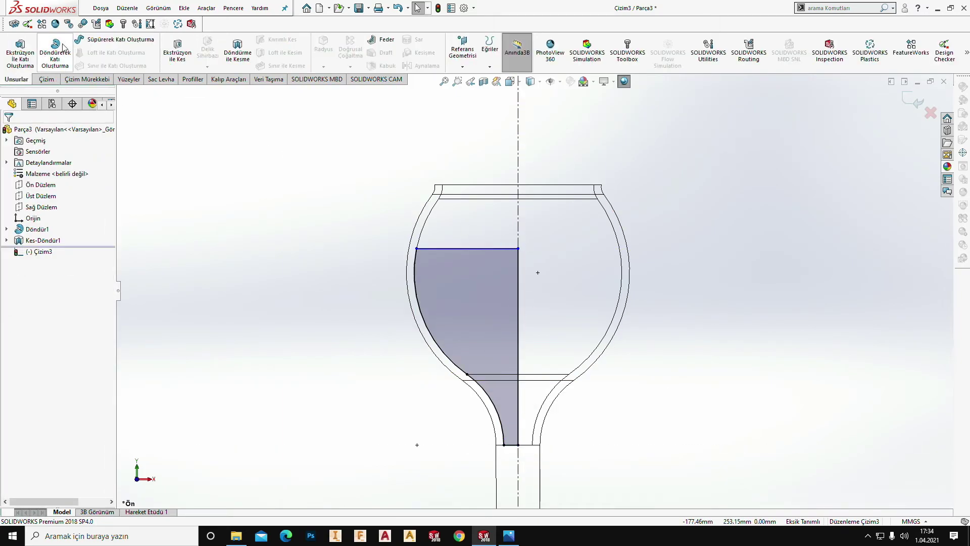
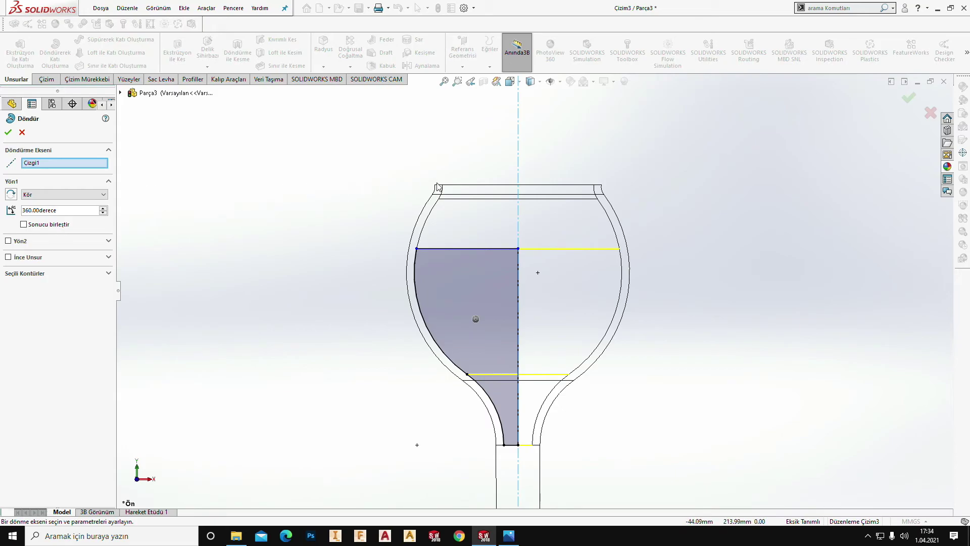
Step: Preview in a shaded 3D view and confirm the 360° revolve Döndür2 as the liquid body
middle_drag(393, 167, 461, 103)
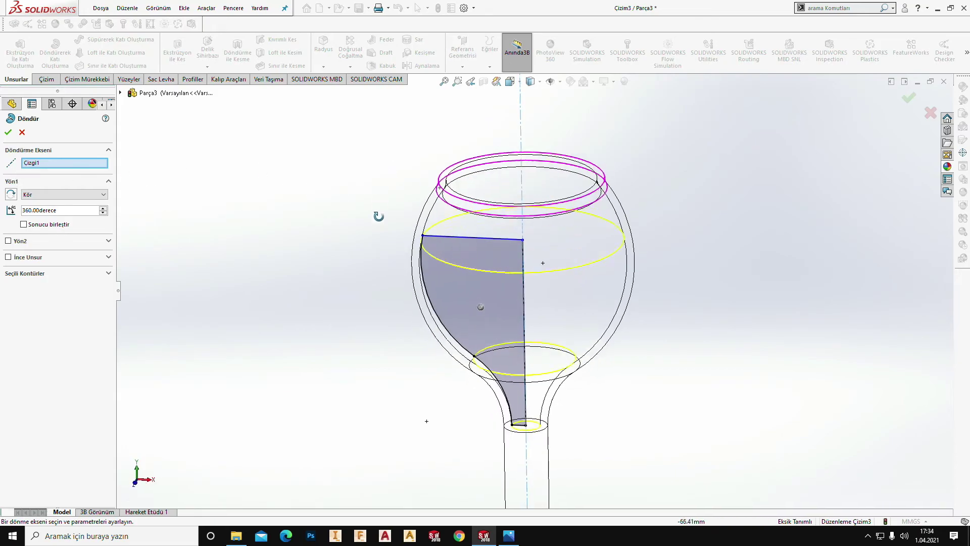
click(530, 81)
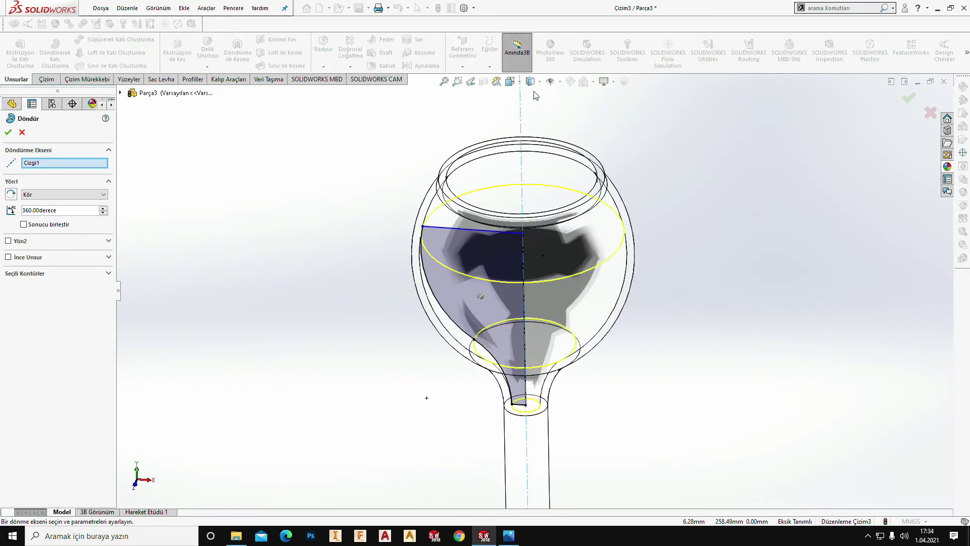
mouse_move(526, 144)
middle_down()
mouse_move(515, 241)
mouse_move(527, 264)
middle_up()
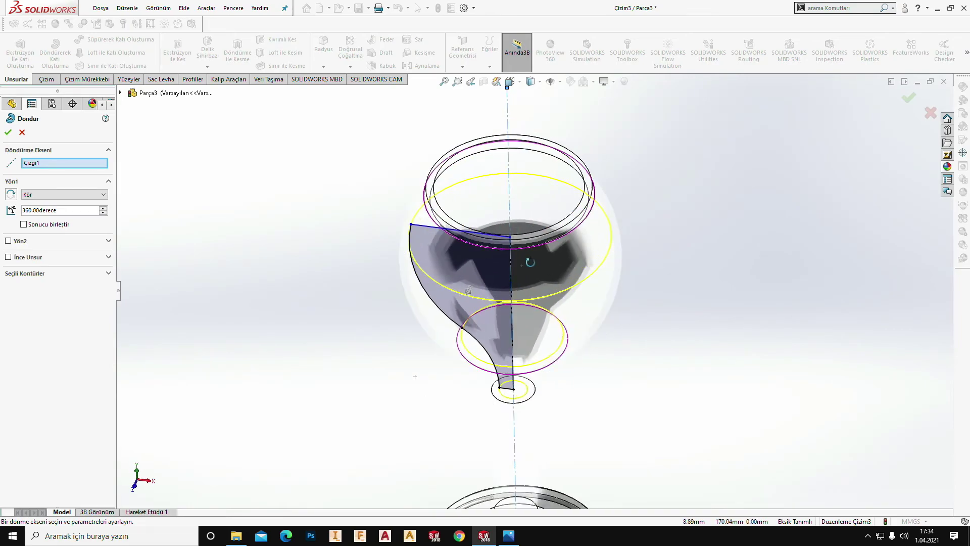
click(8, 132)
mouse_move(336, 165)
middle_down()
mouse_move(322, 221)
mouse_move(325, 130)
middle_up()
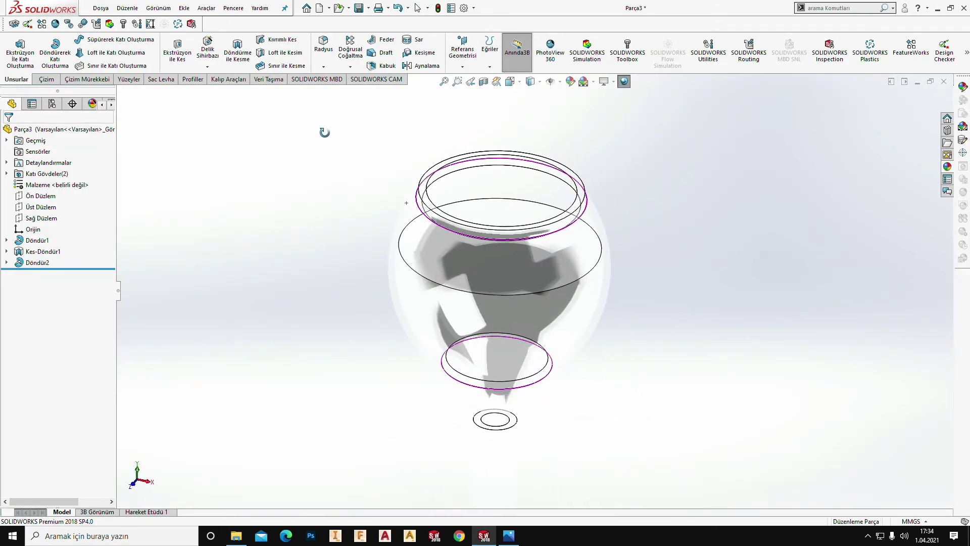
Step: Open the body-level appearance editor for the Döndür2 solid body
double_click(18, 175)
click(46, 196)
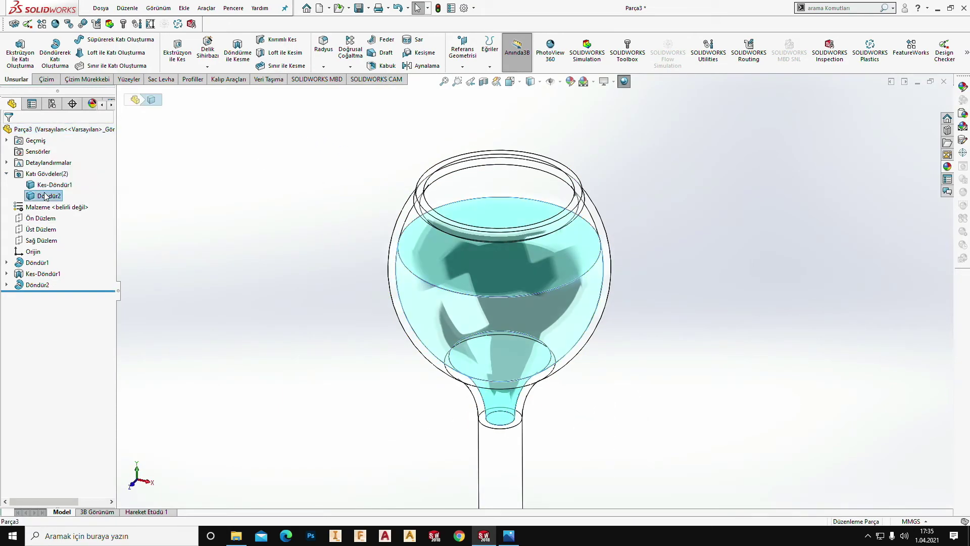
right_click(47, 195)
click(99, 177)
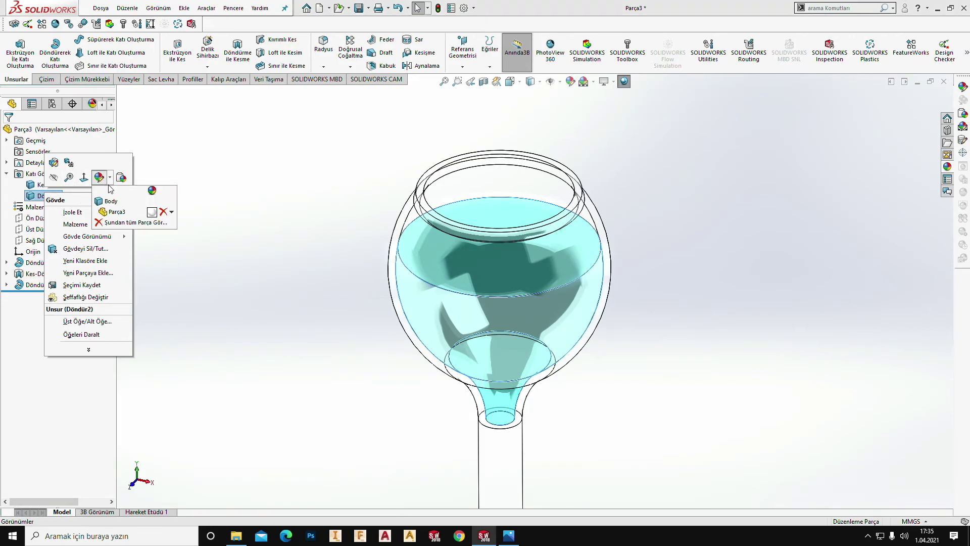
click(123, 209)
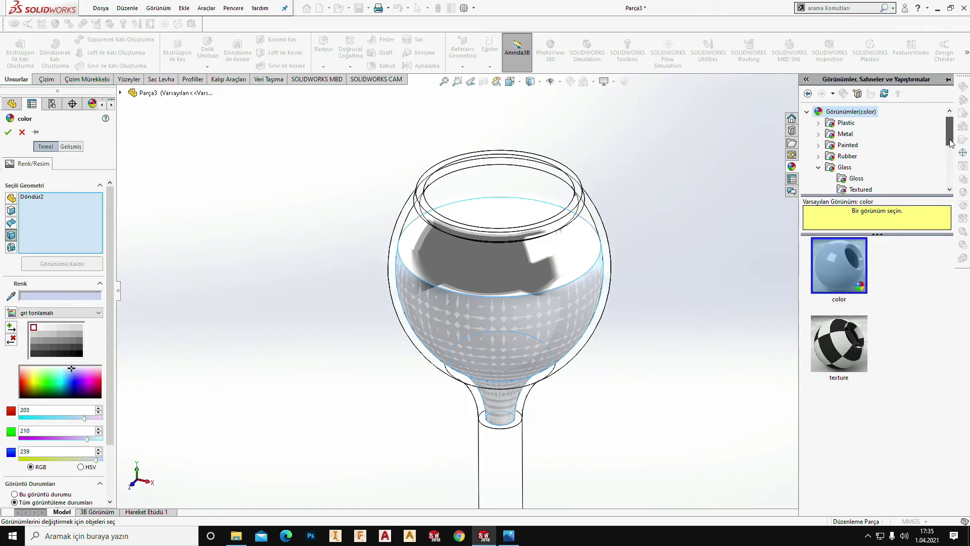
Step: Browse the appearance library to the Organic > Sıvı liquid appearances
drag(950, 144, 947, 174)
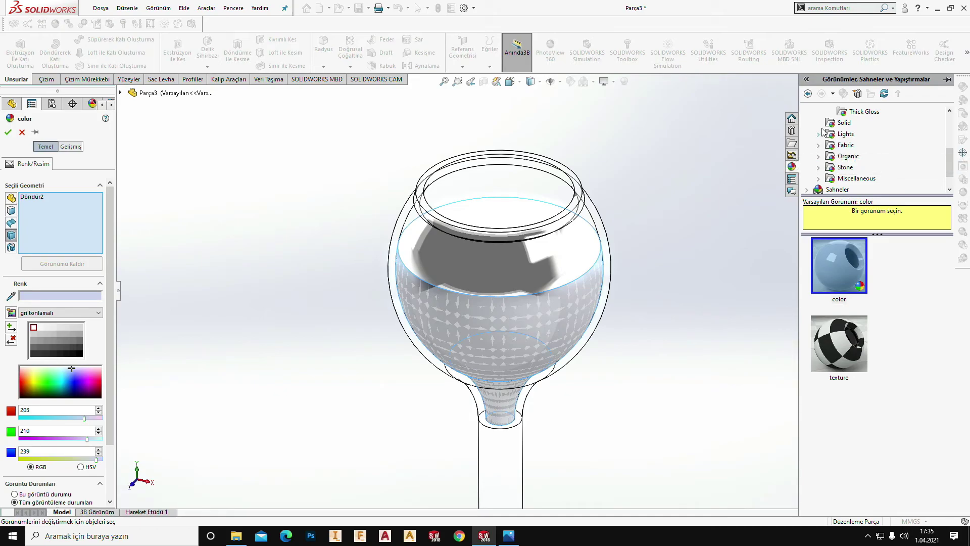
scroll(822, 132, up, 2)
scroll(822, 132, up, 1)
scroll(806, 165, down, 3)
click(819, 156)
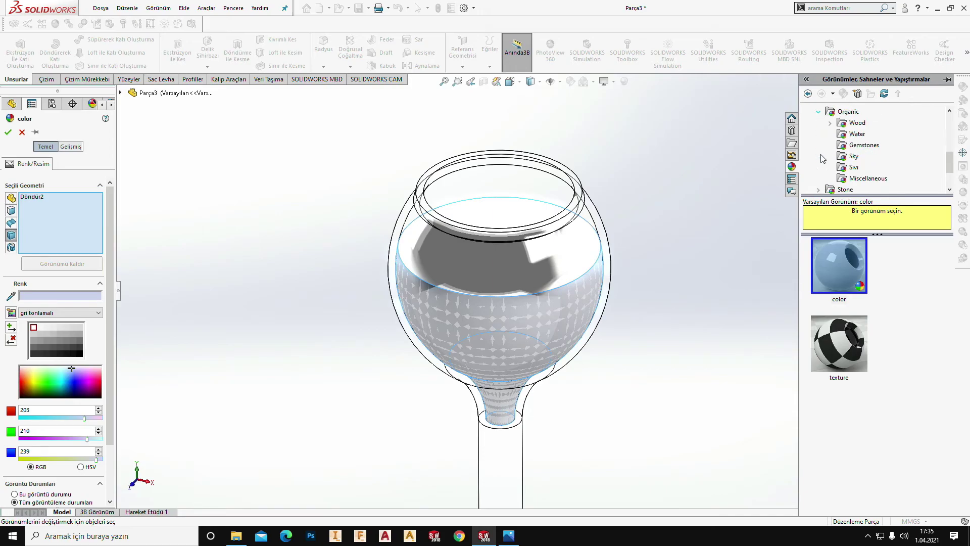
click(853, 168)
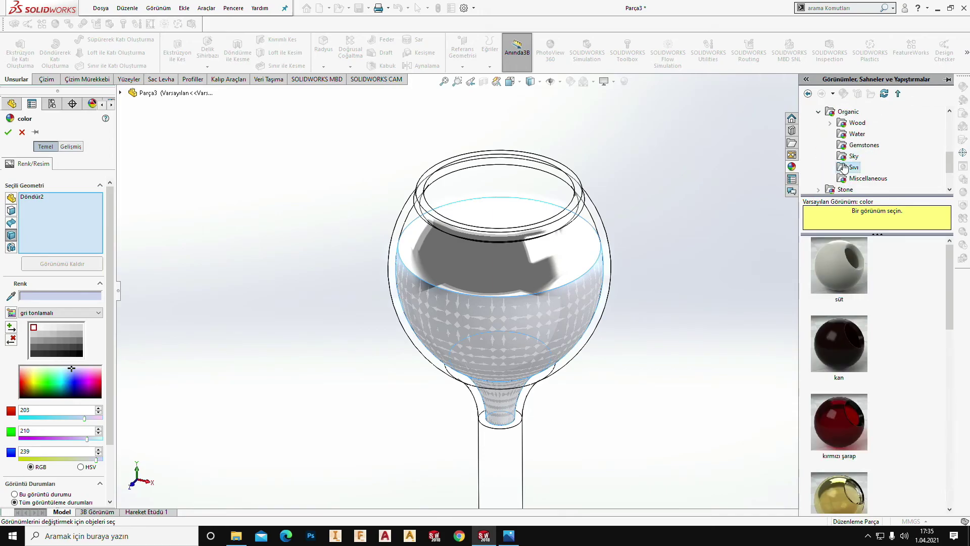
Step: Apply the süt appearance to the liquid body and recolour it red (RGB 247, 36, 0)
scroll(838, 350, down, 3)
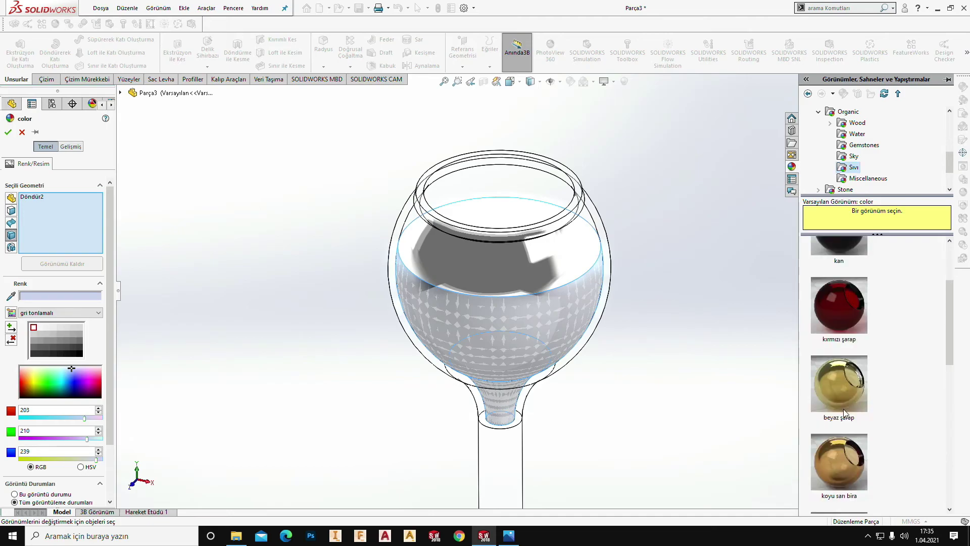
scroll(844, 422, down, 3)
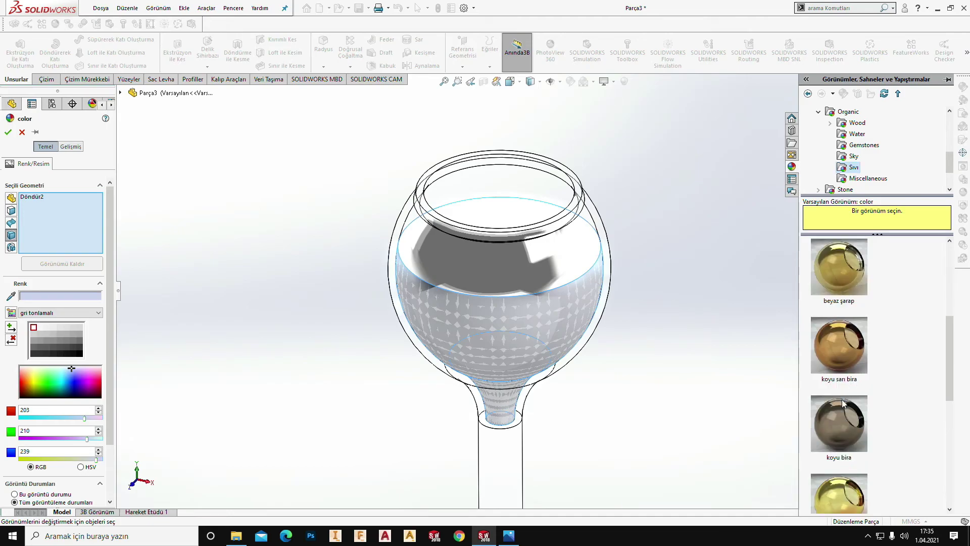
scroll(841, 398, down, 3)
scroll(838, 384, up, 8)
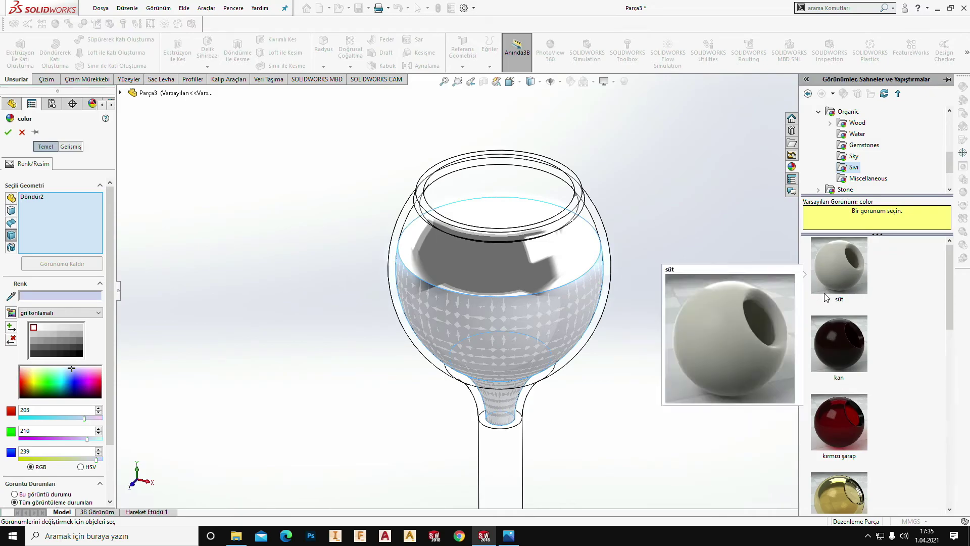
click(855, 283)
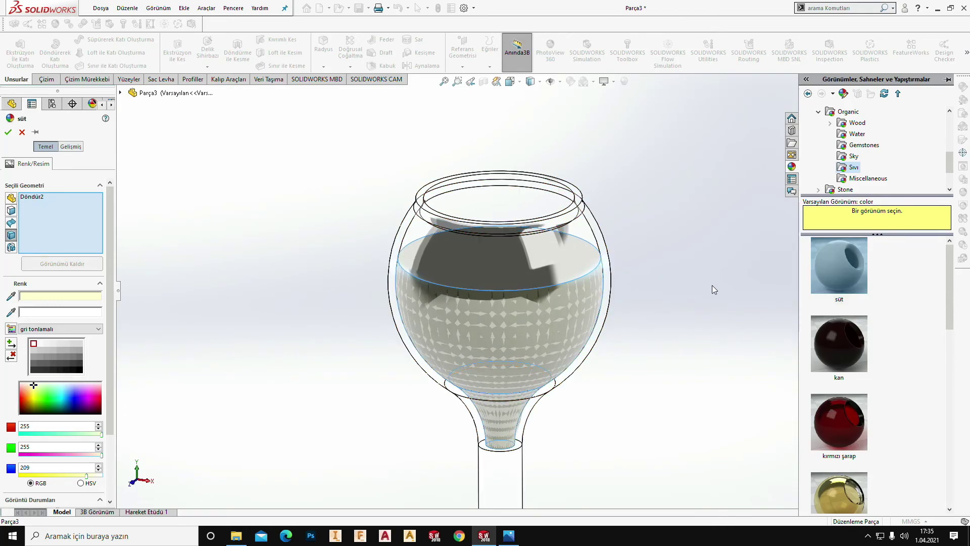
mouse_move(34, 387)
mouse_down()
mouse_move(72, 402)
mouse_move(98, 390)
mouse_move(22, 402)
mouse_up()
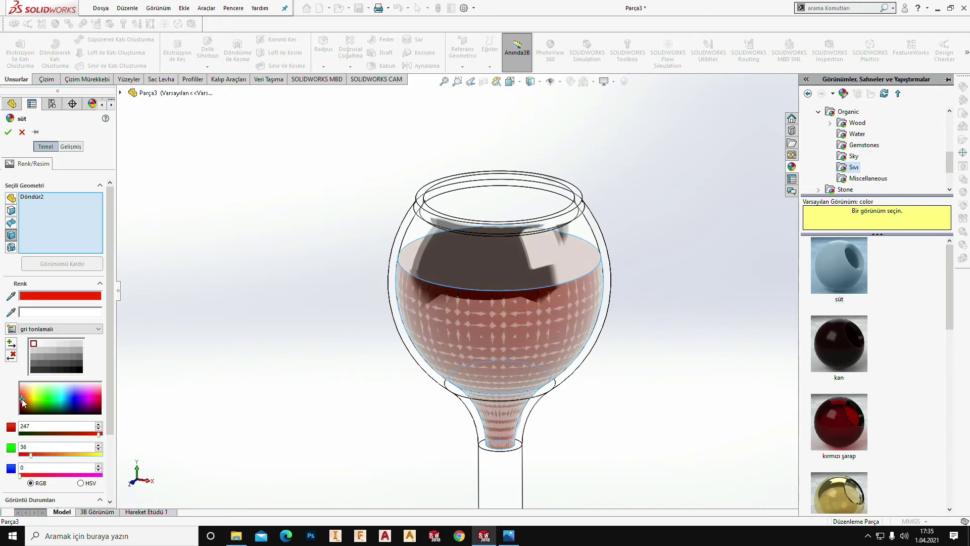
click(8, 132)
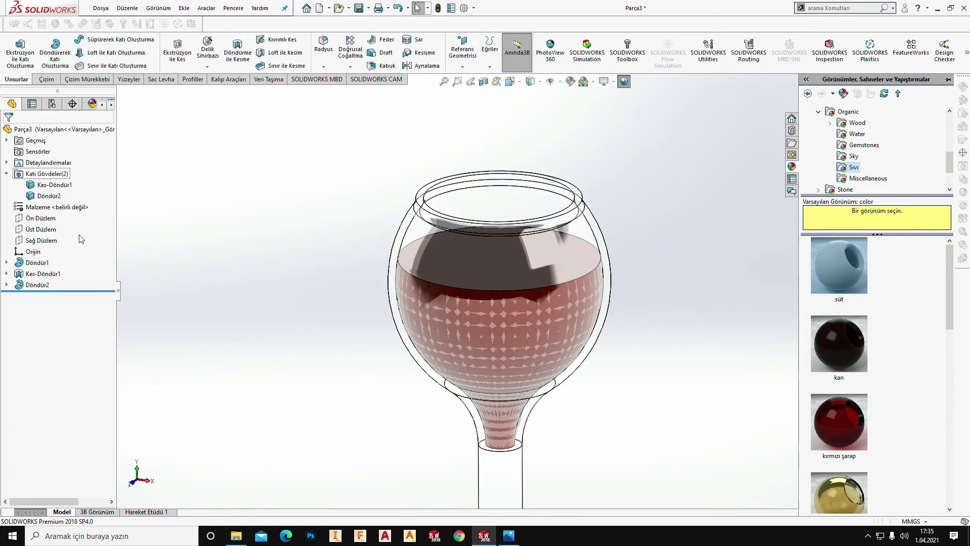
key(f)
mouse_move(387, 325)
middle_down()
mouse_move(545, 371)
mouse_move(546, 281)
middle_up()
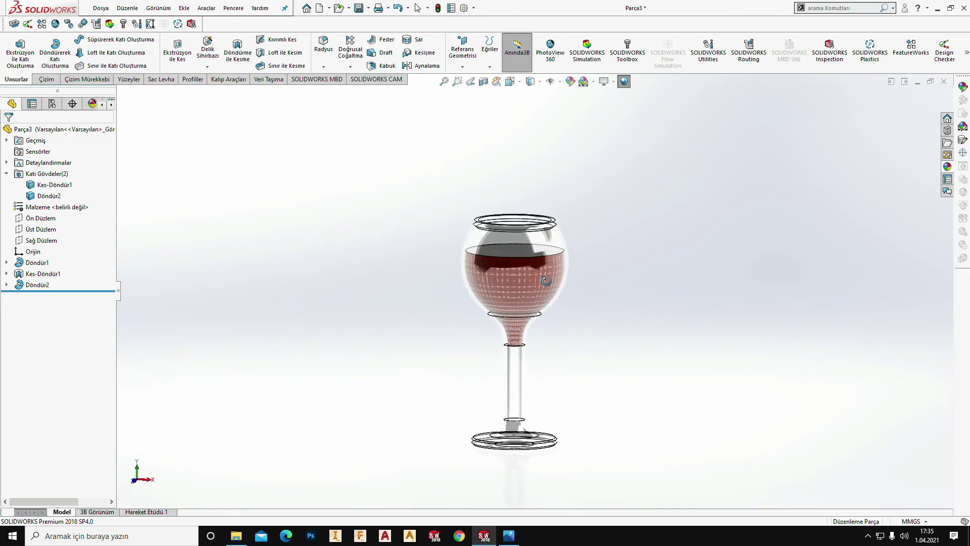
middle_drag(575, 289, 534, 411)
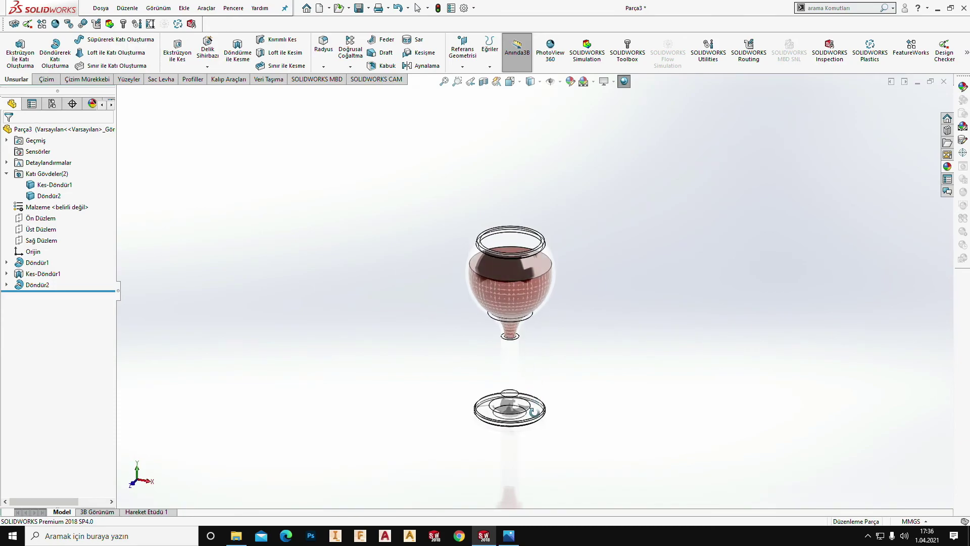
scroll(522, 345, down, 2)
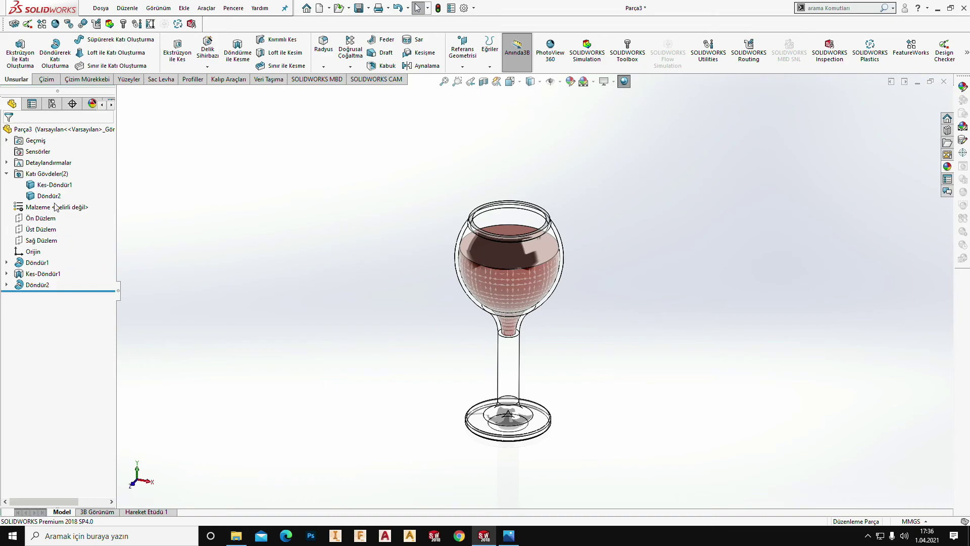
click(49, 196)
right_click(49, 197)
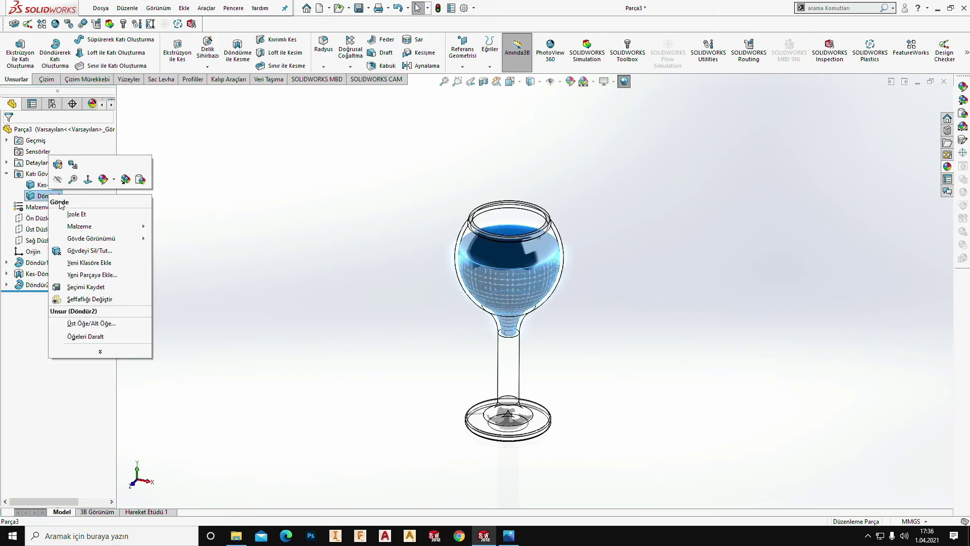
click(271, 218)
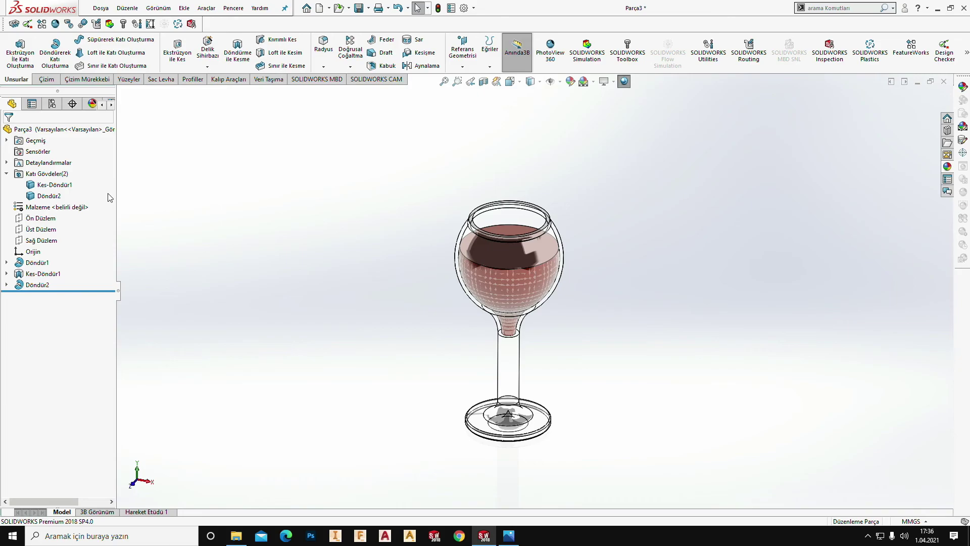
scroll(596, 269, down, 2)
scroll(534, 273, up, 3)
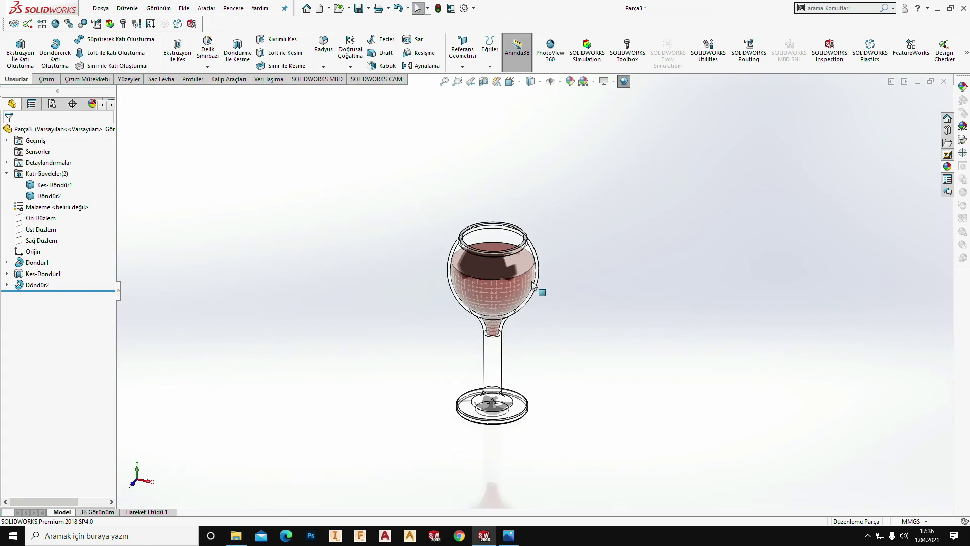
scroll(522, 367, down, 2)
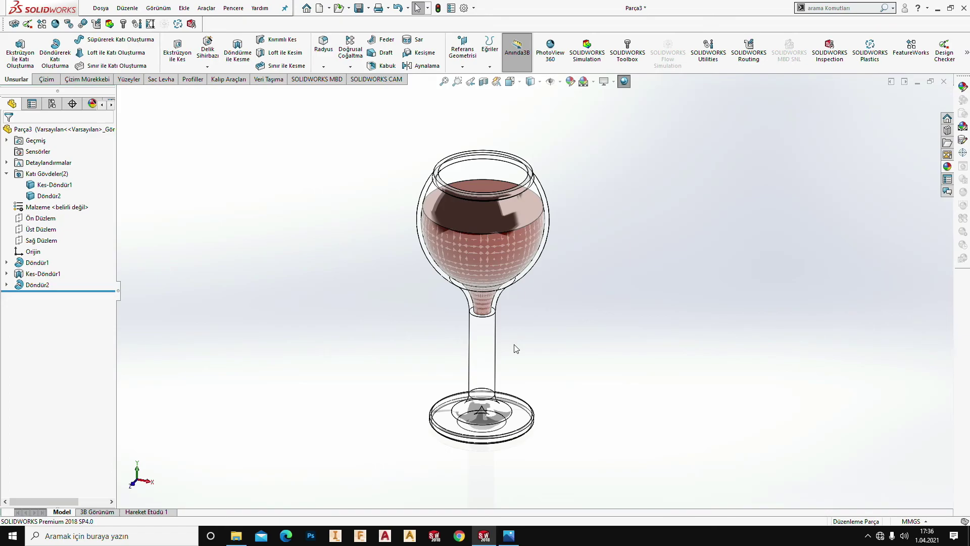
scroll(364, 461, down, 2)
scroll(509, 143, up, 3)
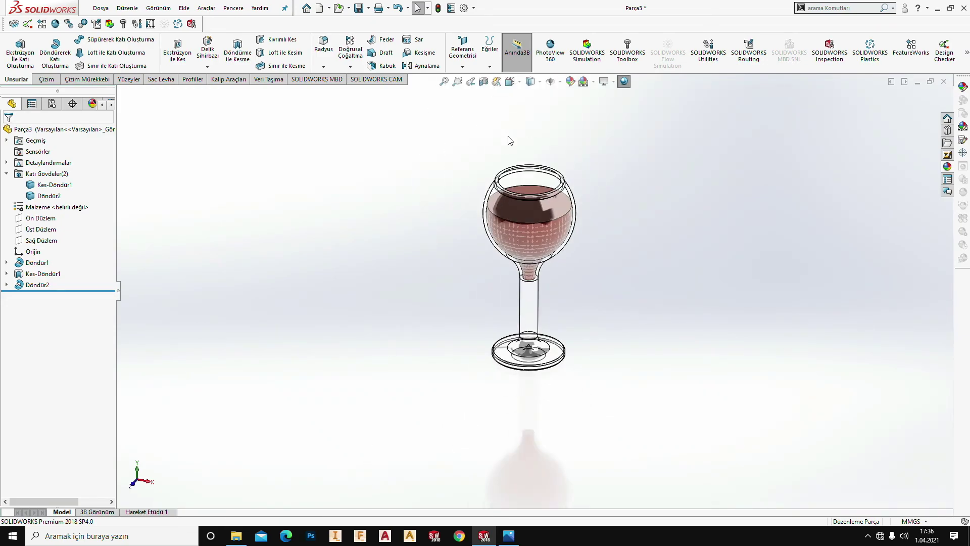
scroll(522, 142, down, 4)
middle_drag(521, 141, 510, 212)
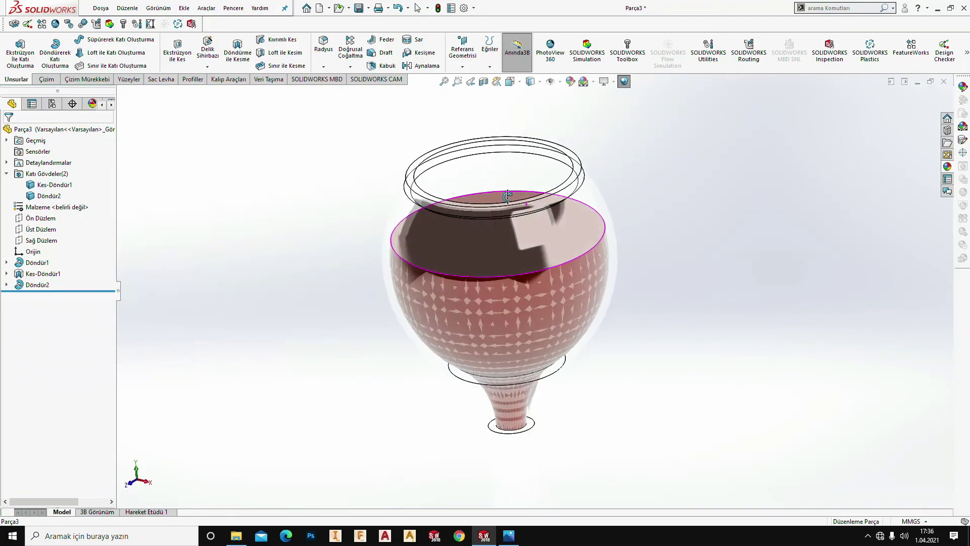
scroll(444, 126, down, 2)
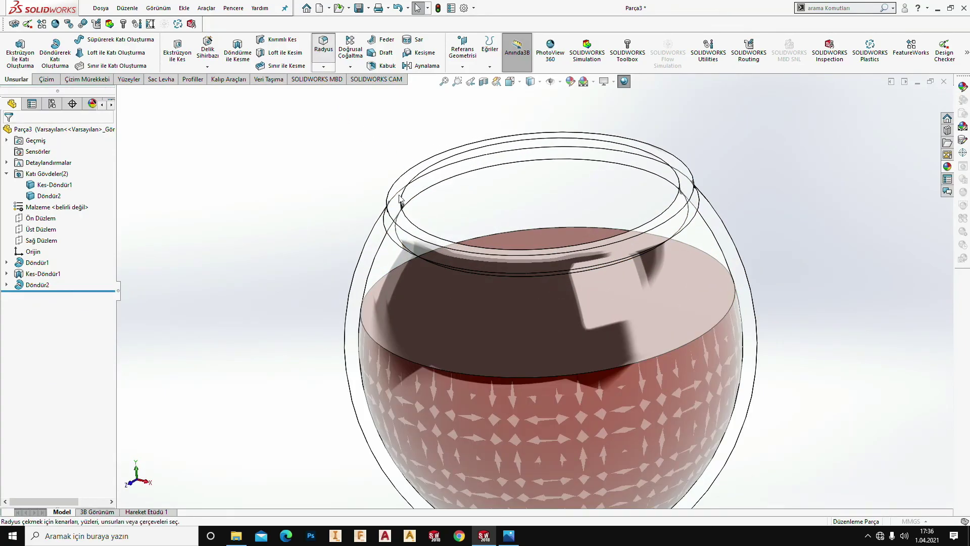
Step: Fillet the glass rim edge with a 2.5 mm radius, excluding the second rim edge
click(323, 48)
click(395, 221)
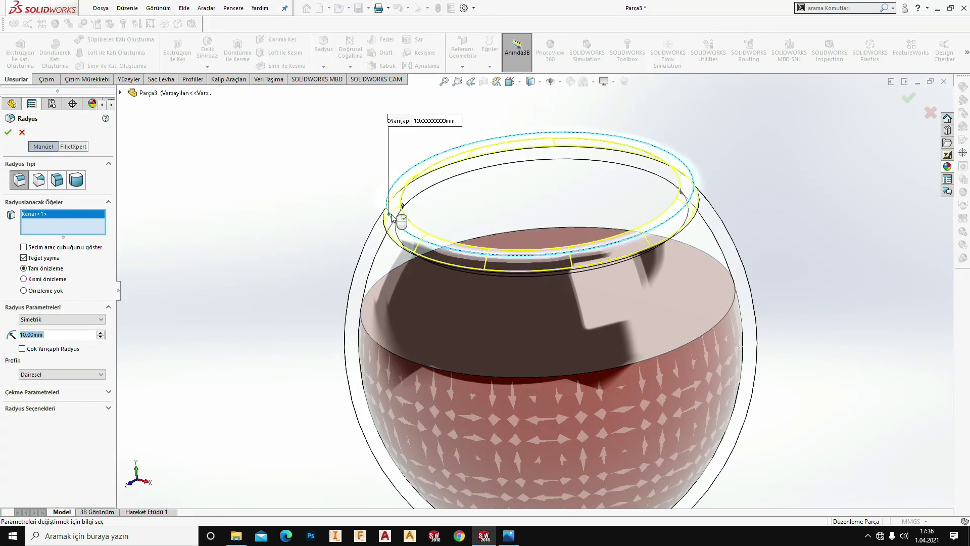
middle_drag(399, 218, 384, 261)
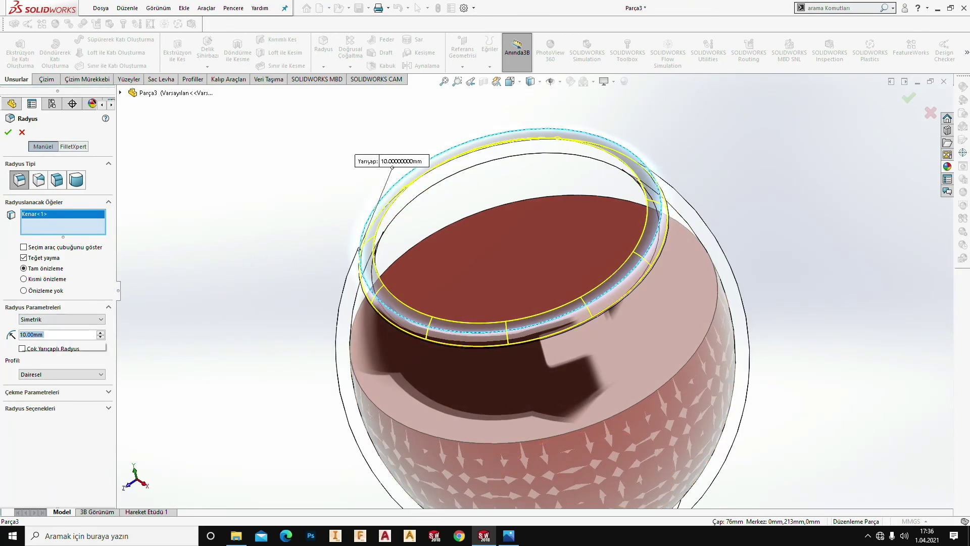
text(2.5)
key(Return)
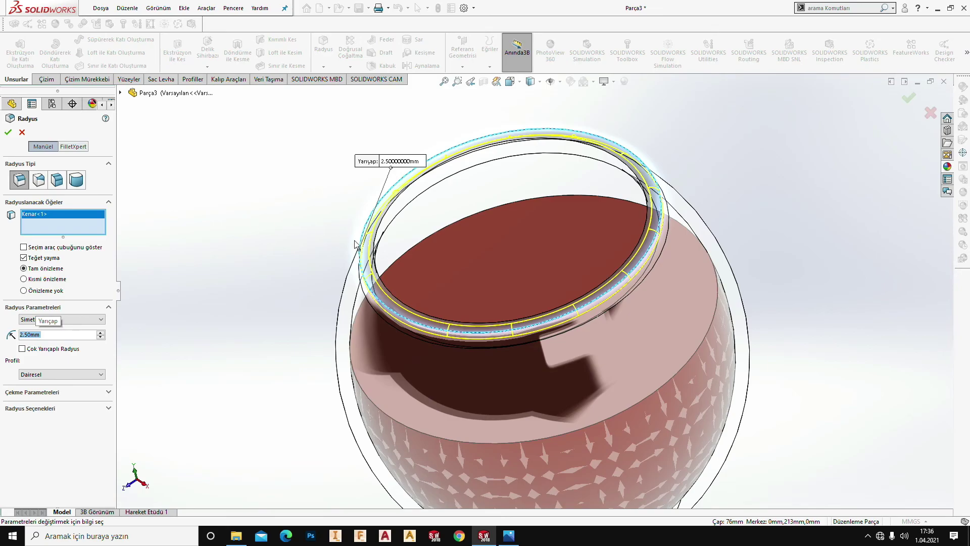
click(376, 265)
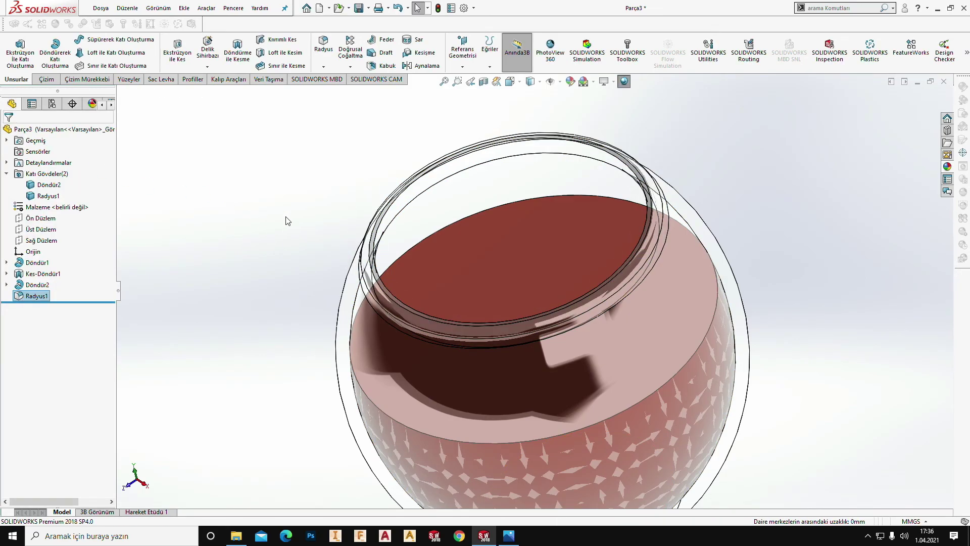
mouse_move(299, 219)
middle_down()
mouse_move(333, 169)
mouse_move(311, 126)
mouse_move(266, 115)
mouse_move(241, 126)
mouse_move(253, 145)
middle_up()
scroll(255, 147, up, 3)
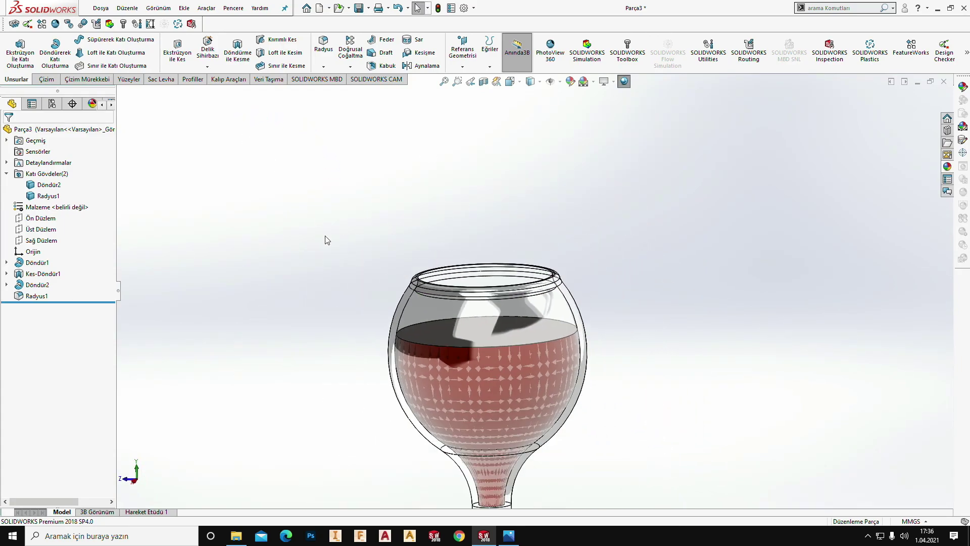
scroll(339, 235, up, 2)
mouse_move(348, 238)
middle_down()
mouse_move(471, 360)
mouse_move(471, 378)
middle_up()
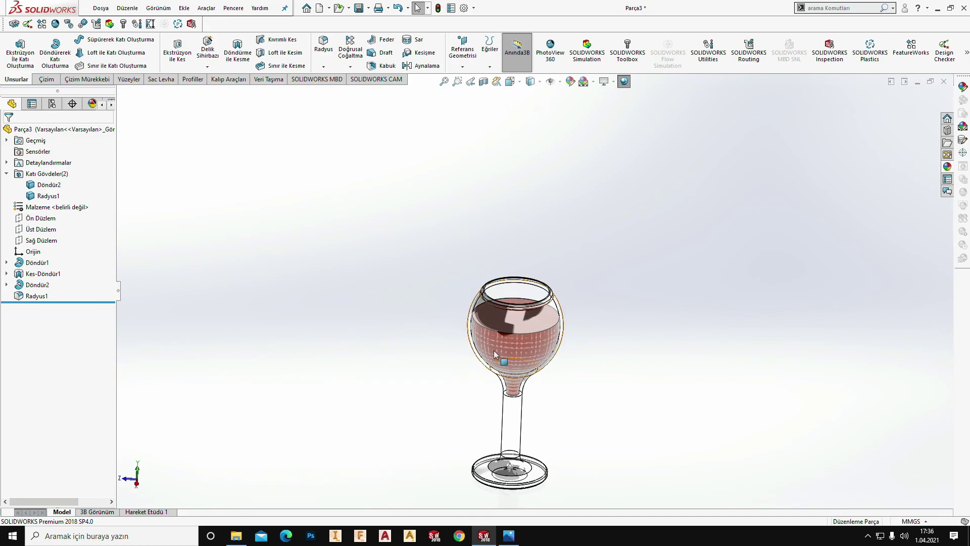
mouse_move(433, 396)
middle_down()
mouse_move(461, 412)
mouse_move(548, 385)
mouse_move(556, 367)
middle_up()
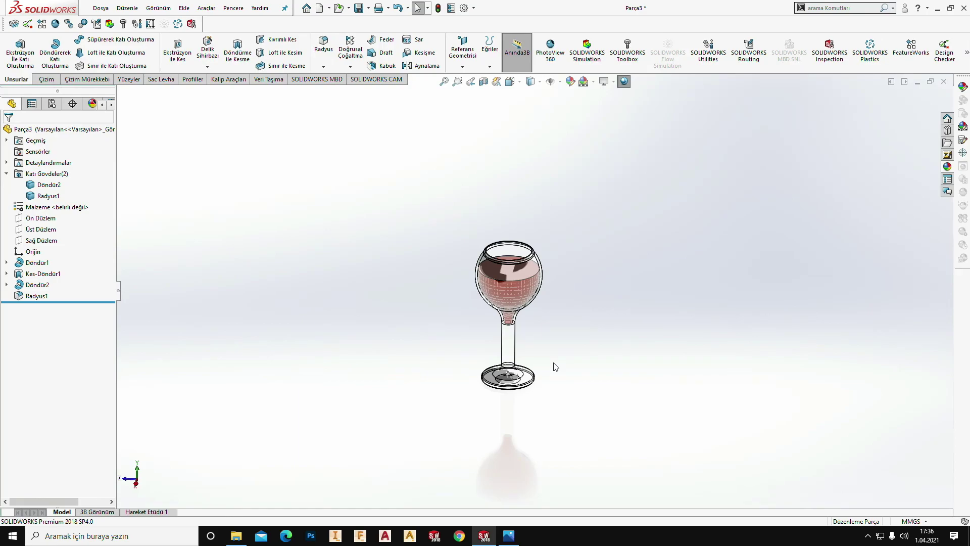